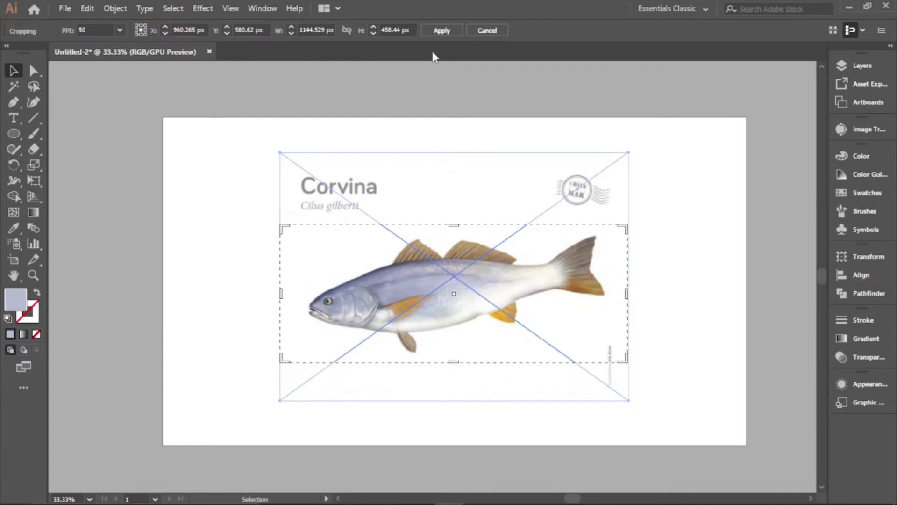
- Apply the crop around the fish and centre the cropped image vertically on the artboard
left_click(440, 33)
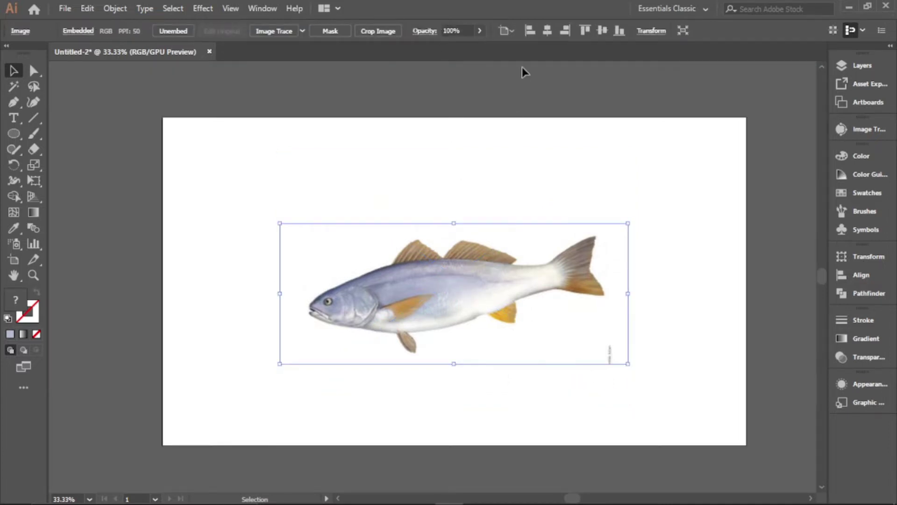
left_click(602, 30)
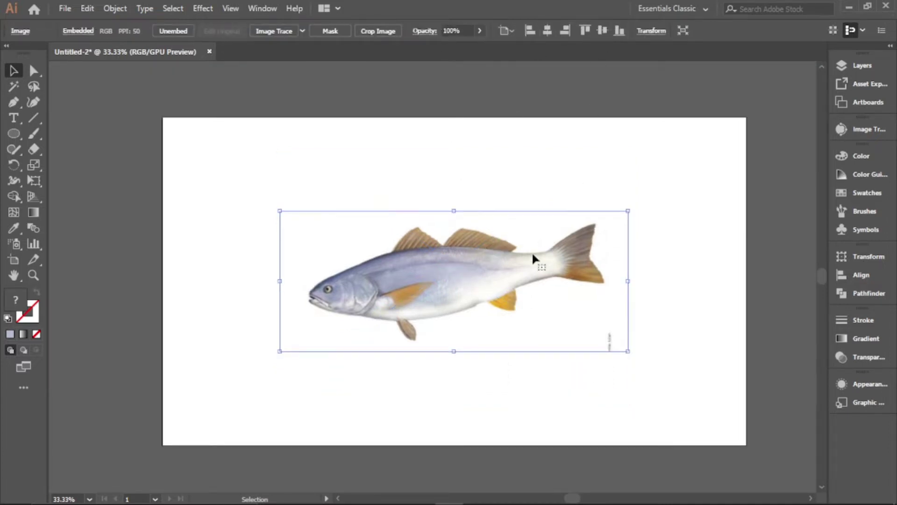
- Enlarge the fish image proportionally about its centre until it nearly spans the artboard's width
left_click_drag(628, 207, 722, 150)
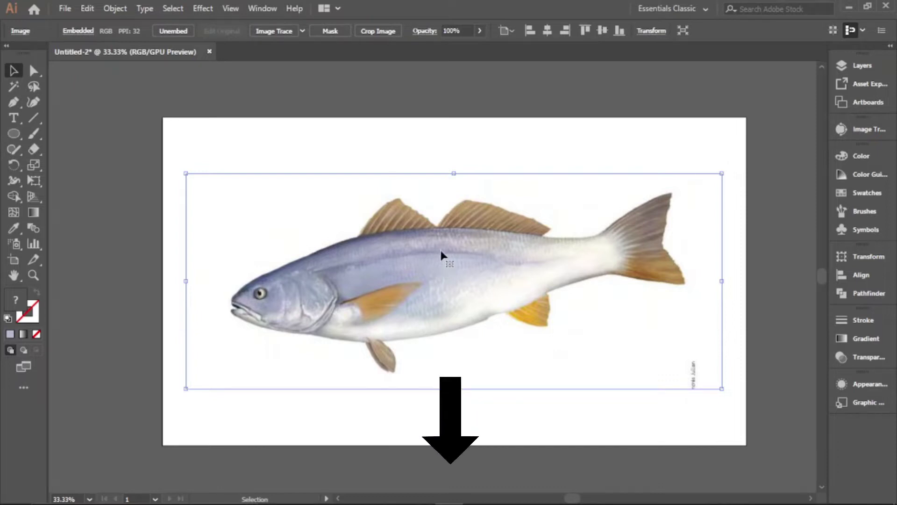
left_click_drag(718, 176, 742, 165)
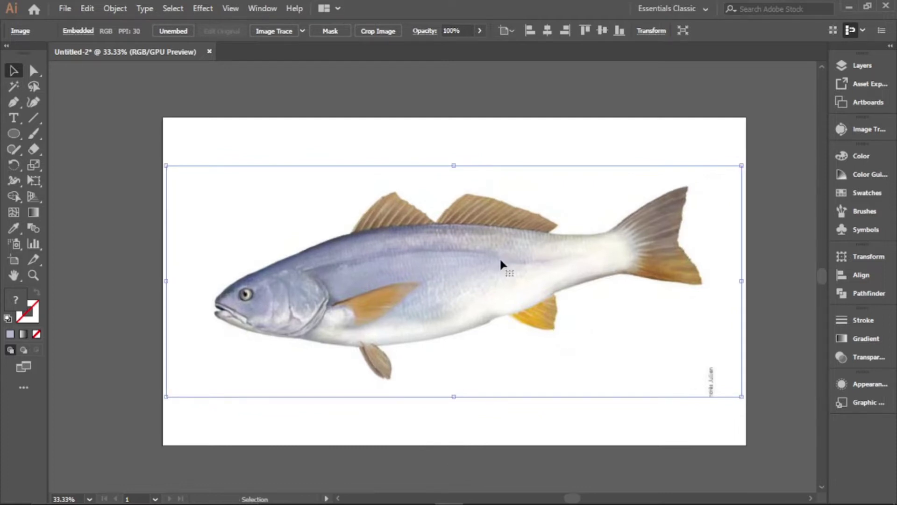
- Lock the image layer and add a new layer named outlines above it
scroll(500, 260, "down", 1)
key("F7")
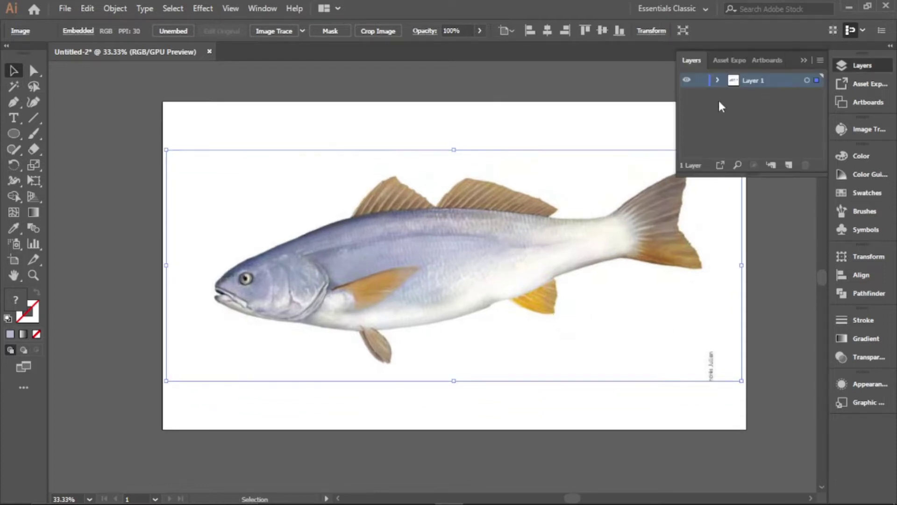
left_click(700, 81)
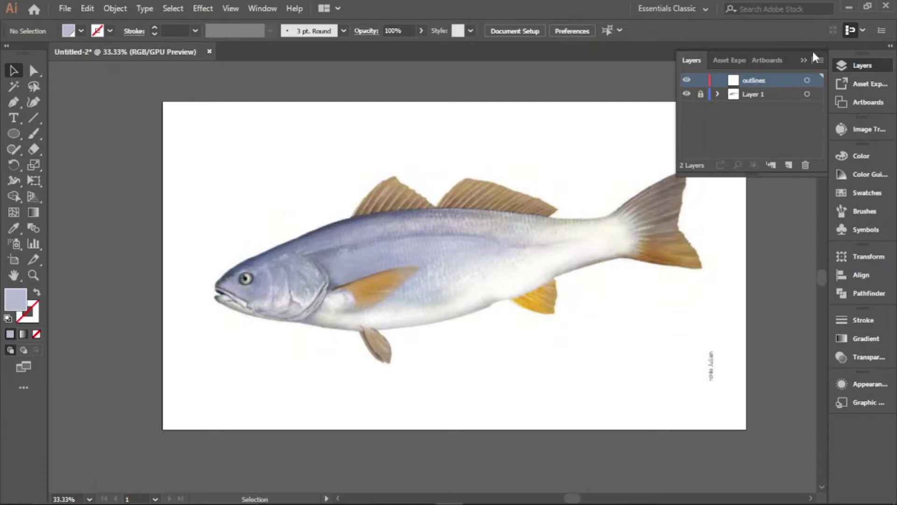
left_click(415, 267)
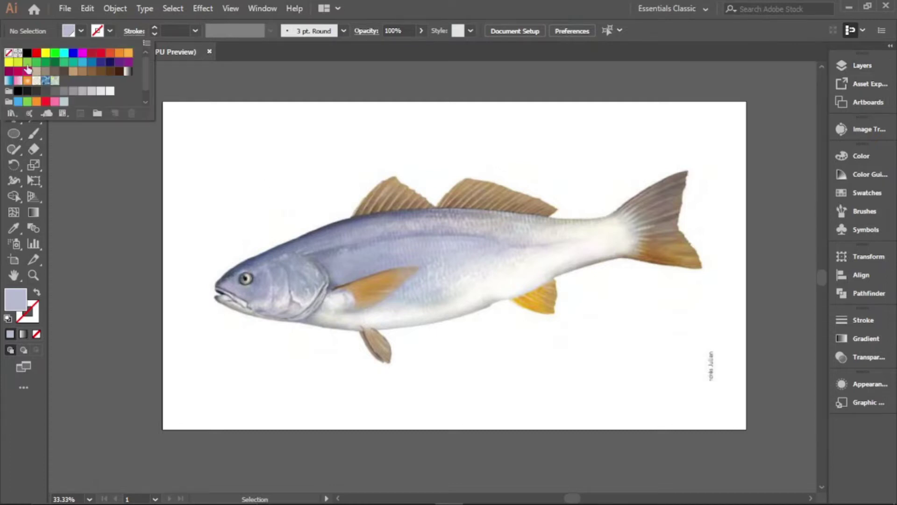
- Set the drawing defaults to a black 5 pt stroke with no fill
left_click(26, 53)
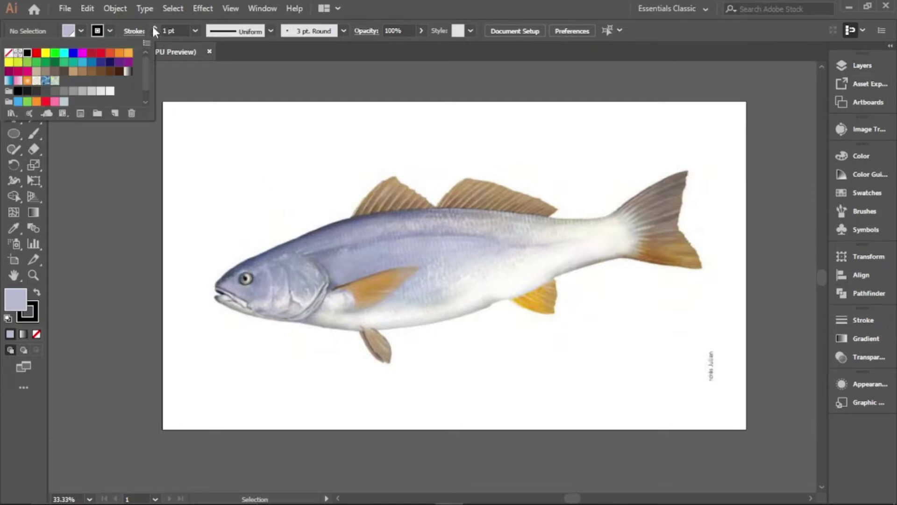
left_click(154, 29)
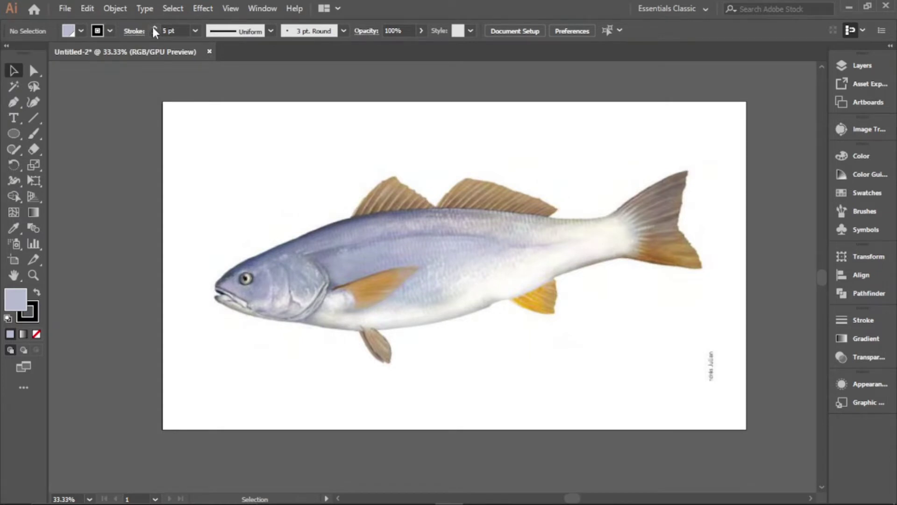
left_click(81, 31)
left_click(8, 54)
left_click(79, 32)
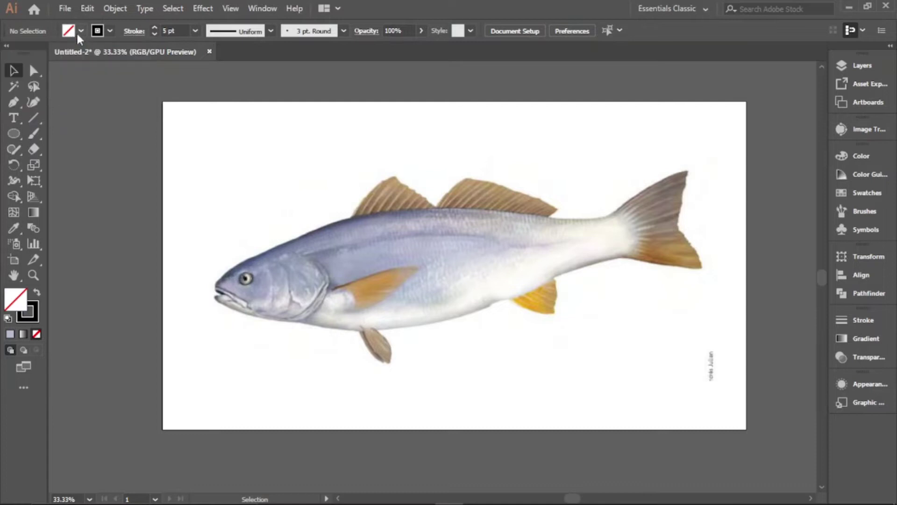
- Give the stroke round caps
scroll(377, 258, "up", 1)
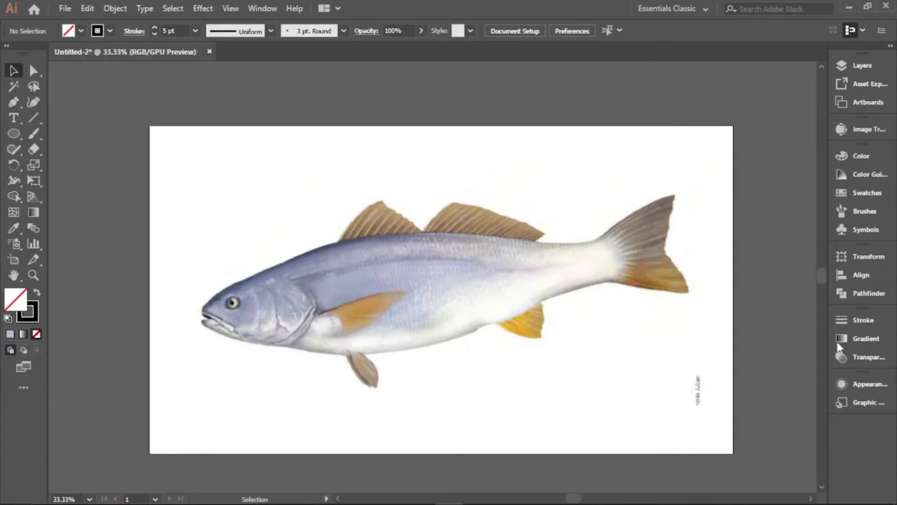
left_click(843, 320)
left_click(740, 337)
left_click(804, 280)
- Trace the fish's back with the Pen tool, starting at the snout above the mouth and curving over the head
left_click(14, 101)
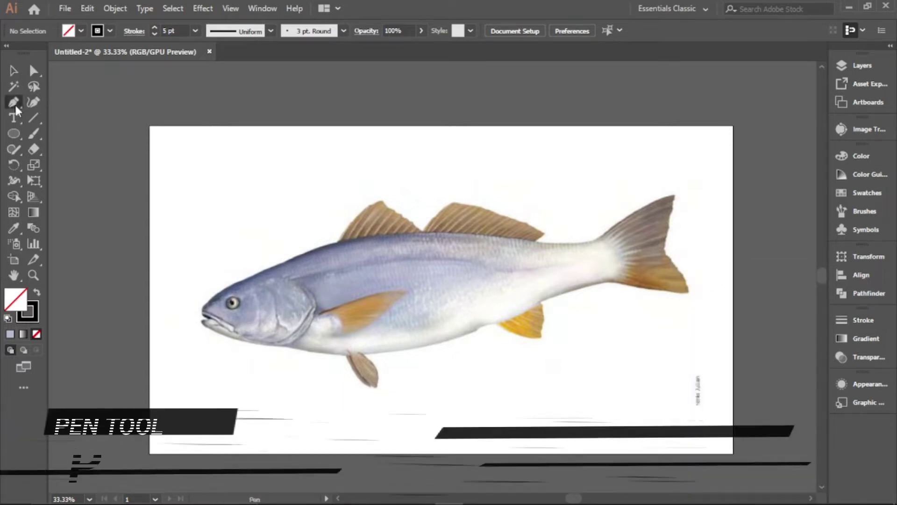
scroll(207, 321, "up", 4)
left_click(199, 310)
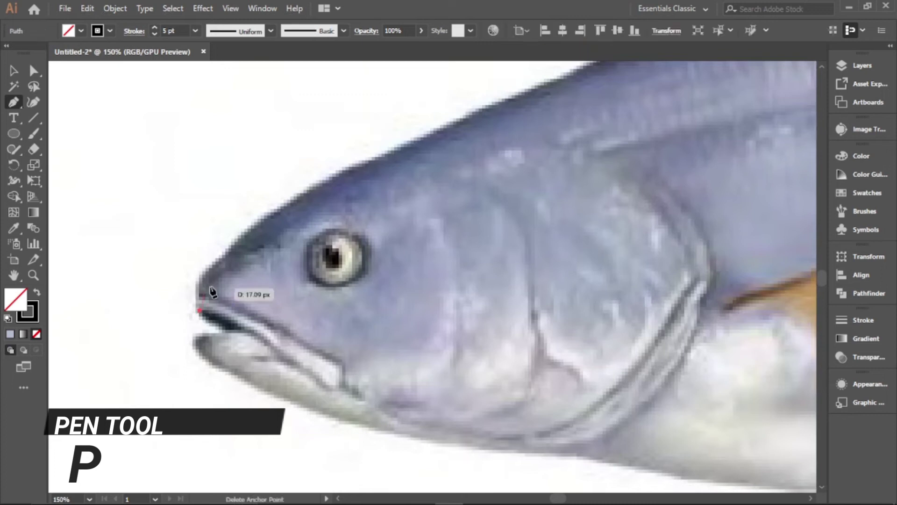
left_click_drag(237, 241, 238, 242)
scroll(237, 244, "down", 3)
left_click_drag(449, 226, 566, 201)
scroll(566, 201, "up", 1)
left_click_drag(594, 256, 620, 256)
- Continue the body path around the tail fin, with sharp corners at both tips and at the rear notch
scroll(620, 256, "up", 2)
left_click_drag(538, 271, 579, 245)
left_click_drag(572, 234, 421, 277)
scroll(422, 278, "down", 1)
left_click_drag(635, 168, 743, 140)
left_click(635, 168)
left_click_drag(603, 327, 521, 161)
left_click_drag(591, 283, 594, 335)
left_click(591, 283)
left_click_drag(378, 255, 357, 252)
- Continue the body path from the lower tail base along the belly towards the head
left_click_drag(256, 274, 184, 296)
scroll(262, 299, "down", 3)
left_click_drag(262, 299, 626, 240)
scroll(563, 262, "up", 2)
left_click_drag(356, 318, 236, 342)
left_click_drag(237, 342, 436, 334)
left_click_drag(248, 303, 346, 311)
scroll(200, 293, "up", 1)
- Continue the body path around the lower jaw's rounded tip and end it inside the mouth
left_click_drag(244, 267, 217, 250)
scroll(216, 251, "up", 1)
left_click_drag(216, 251, 256, 253)
scroll(236, 261, "up", 1)
left_click_drag(279, 233, 287, 233)
left_click(357, 229)
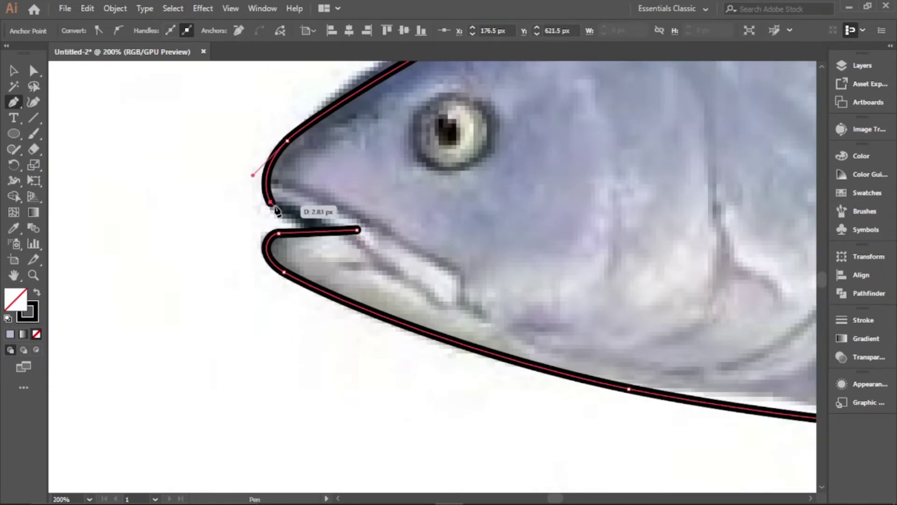
- Trace the upper lip from the snout to the mouth corner and back, ending slightly beyond the snout
left_click_drag(383, 259, 286, 234)
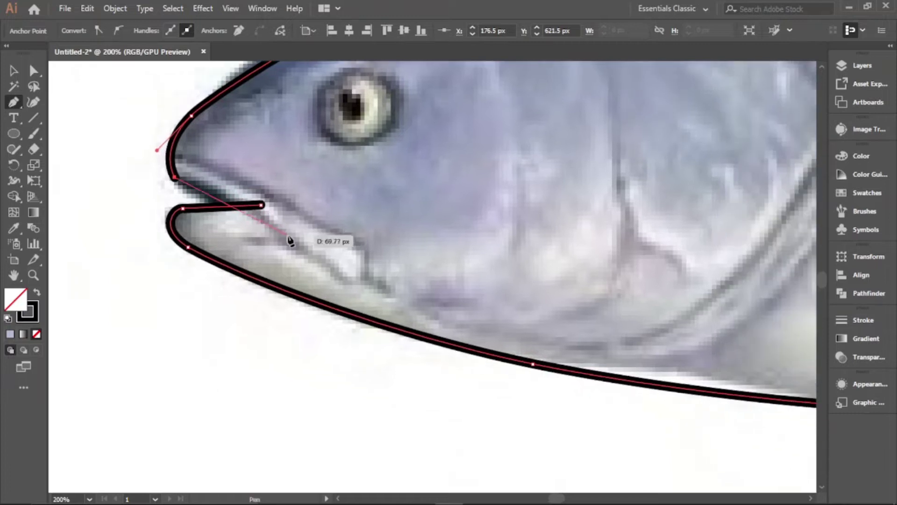
left_click_drag(343, 280, 366, 252)
scroll(366, 251, "down", 2)
left_click_drag(255, 199, 207, 188)
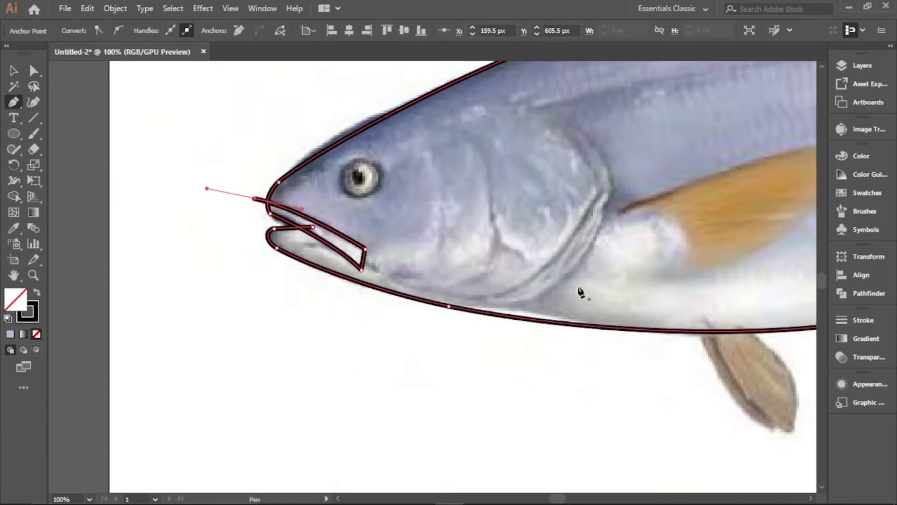
scroll(350, 280, "down", 2)
scroll(456, 231, "up", 2)
scroll(453, 189, "down", 1)
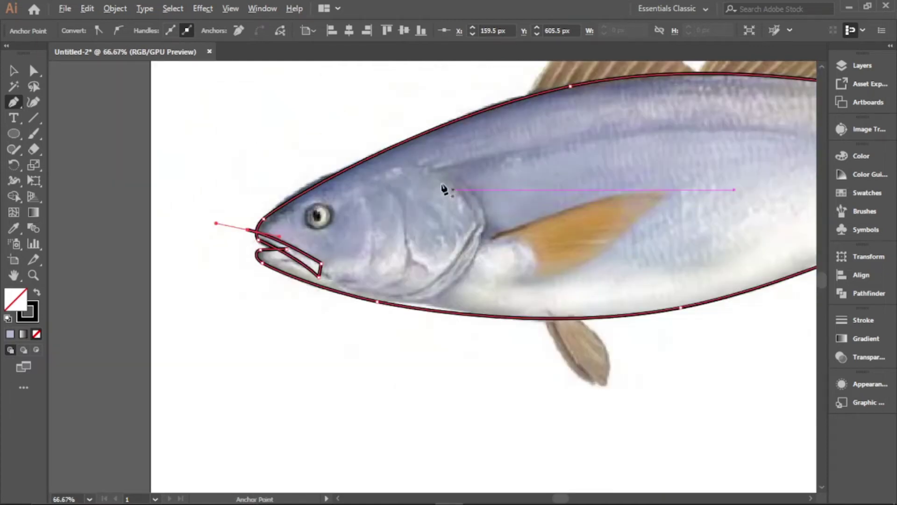
key("Escape")
- Draw two curved lines for the gill cover edge and the cheek, both extending past the belly outline
left_click(443, 170)
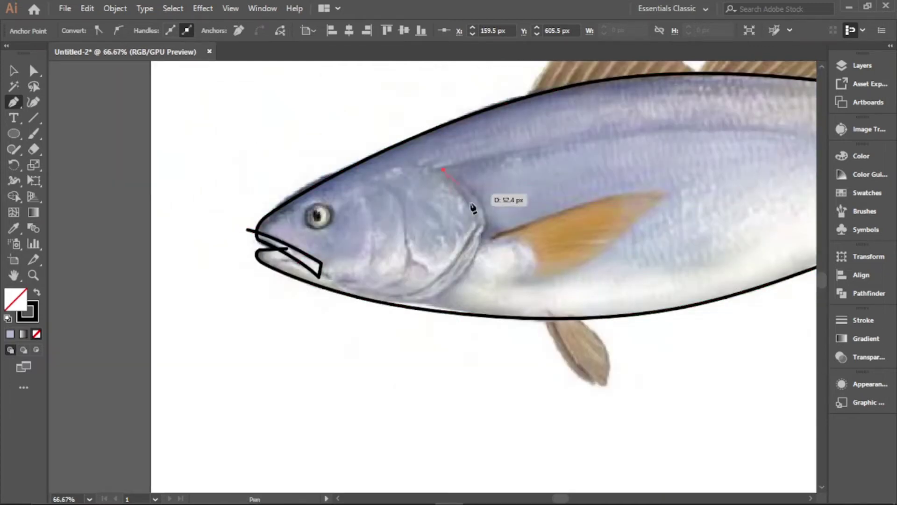
left_click(404, 318)
key("Escape")
left_click(387, 190)
left_click_drag(376, 286, 326, 323)
left_click(326, 322)
key("Escape")
- Draw a curved line across the base of the orange pectoral fin
scroll(589, 354, "down", 1)
left_click_drag(548, 353, 406, 383)
scroll(392, 336, "up", 1)
left_click(372, 279)
left_click_drag(408, 333, 385, 386)
scroll(391, 354, "up", 2)
left_click_drag(430, 308, 424, 326)
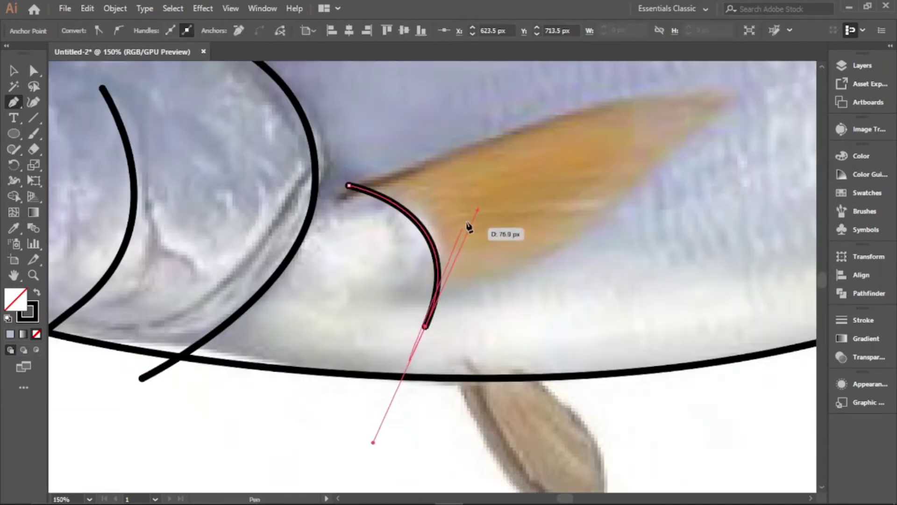
key("Escape")
- Trace the pectoral fin's outline with a sharp rear tip, extending its lower edge past the fin base curve
scroll(477, 246, "down", 2)
scroll(433, 215, "up", 1)
left_click(415, 227)
scroll(415, 227, "down", 1)
left_click_drag(579, 179, 665, 182)
left_click(582, 182)
left_click(523, 242)
left_click_drag(427, 253, 388, 251)
scroll(425, 277, "down", 2)
- Draw the lateral line as a smooth curve from the top of the gill cover along the body to near the tail base
scroll(401, 216, "up", 2)
left_click(385, 221)
scroll(391, 218, "down", 2)
scroll(677, 188, "up", 1)
left_click_drag(523, 209, 572, 219)
left_click_drag(656, 210, 700, 201)
scroll(637, 247, "down", 1)
scroll(638, 250, "down", 1)
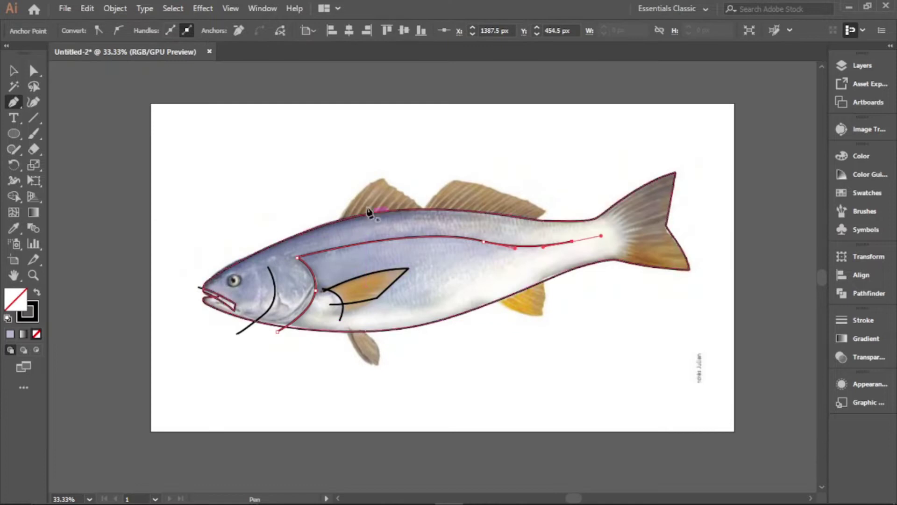
scroll(346, 214, "up", 2)
key("Escape")
- Trace the first dorsal fin with a pointed peak, letting both ends overlap the back outline
left_click(330, 255)
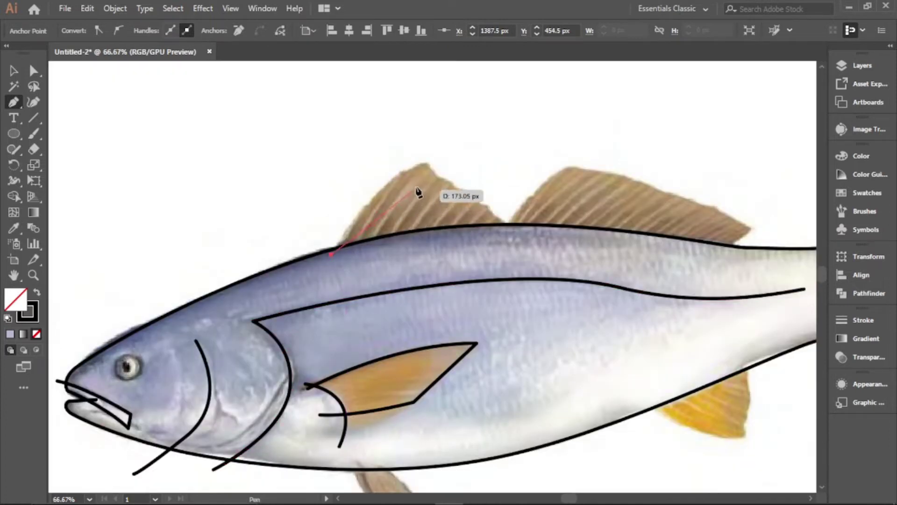
left_click_drag(428, 163, 429, 167)
left_click_drag(469, 196, 496, 206)
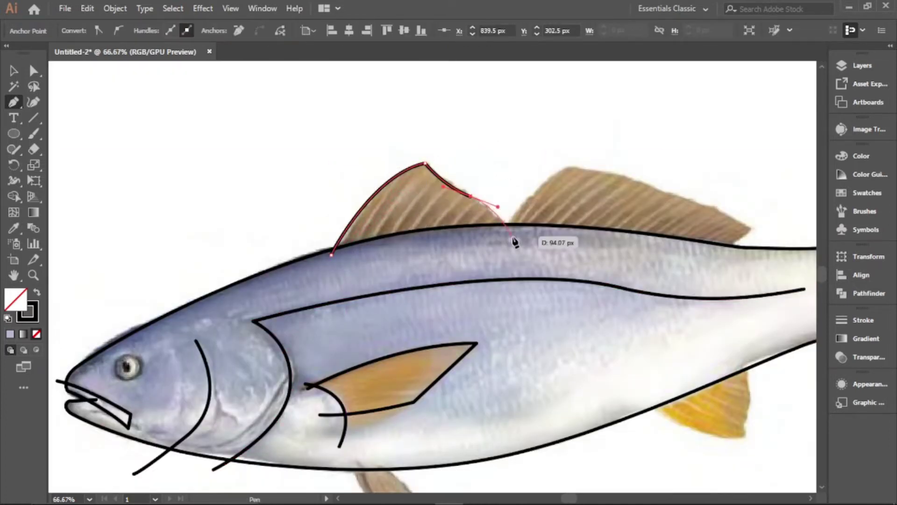
left_click(517, 239)
scroll(517, 238, "down", 1)
scroll(533, 210, "up", 1)
key("Escape")
- Trace the second dorsal fin with sharp corners at its peak and rear tip, overlapping the back outline
left_click(498, 241)
left_click_drag(567, 176, 452, 164)
left_click(567, 177)
left_click_drag(590, 225, 669, 267)
scroll(590, 224, "up", 2)
left_click(590, 222)
scroll(590, 223, "down", 2)
left_click(563, 245)
scroll(604, 281, "down", 2)
scroll(581, 376, "up", 2)
key("Escape")
- Trace the yellow anal fin below the body, with a sharp lower corner and both ends crossing the belly outline
left_click(547, 338)
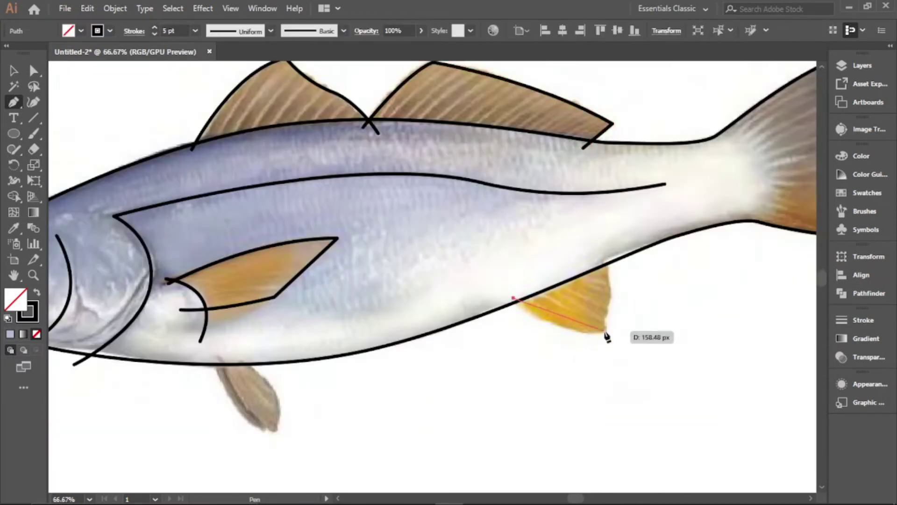
left_click_drag(645, 331, 654, 331)
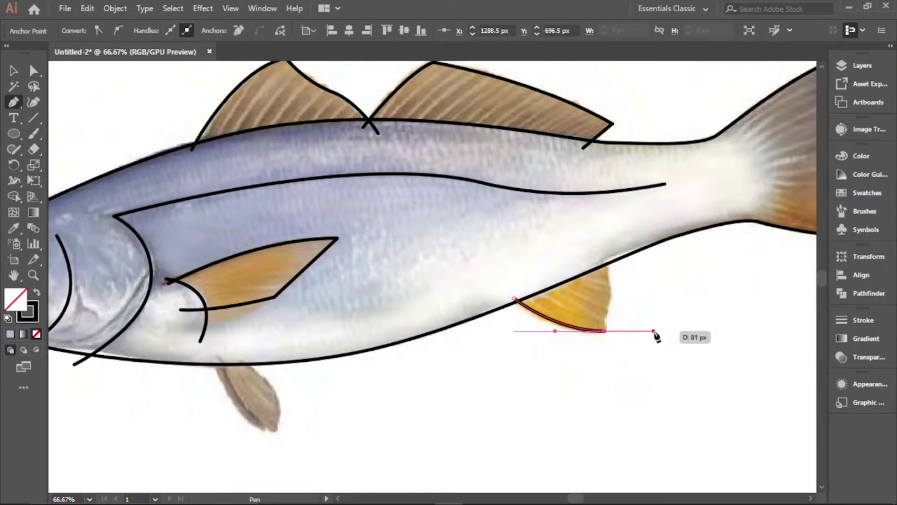
scroll(605, 334, "up", 1)
left_click(605, 330)
left_click_drag(609, 293, 614, 278)
left_click_drag(605, 210, 598, 191)
scroll(598, 191, "down", 2)
scroll(314, 252, "up", 2)
key("Escape")
- Trace the brown pelvic fin under the belly, running from its front edge around the tip to its rear base
left_click(312, 314)
left_click_drag(396, 423, 464, 460)
left_click(396, 423)
left_click_drag(390, 357, 332, 296)
scroll(357, 343, "down", 2)
scroll(326, 383, "up", 2)
key("Escape")
- Draw a second curve along the pelvic fin's front edge to outline the narrow front strip, hooking back at the tip
left_click(331, 277)
left_click_drag(409, 383, 470, 409)
left_click(409, 383)
left_click_drag(408, 352, 404, 336)
scroll(436, 360, "down", 2)
- Draw a circle over the tail base and move it so its rear edge follows the tail fin boundary
left_click_drag(537, 335, 420, 388)
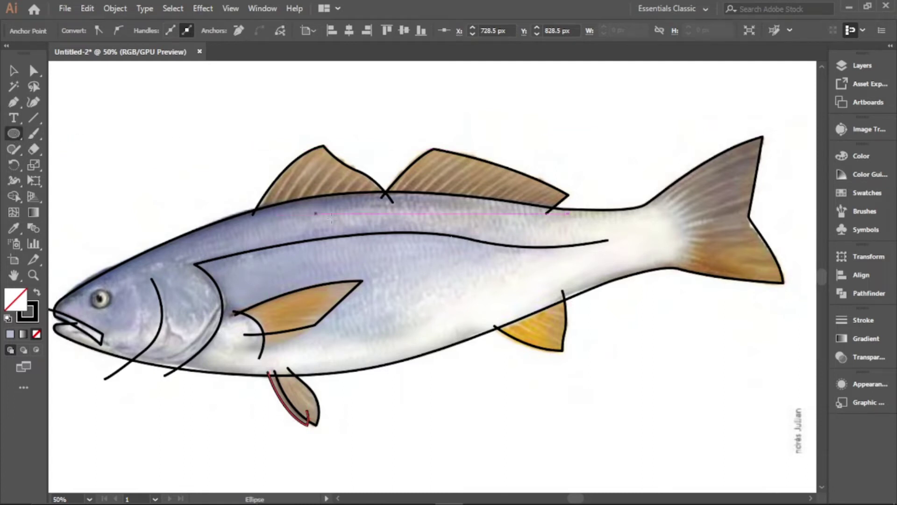
scroll(611, 239, "up", 1)
mouse_move(586, 184)
left_mouse_down()
mouse_move(677, 276)
mouse_move(671, 316)
left_mouse_up()
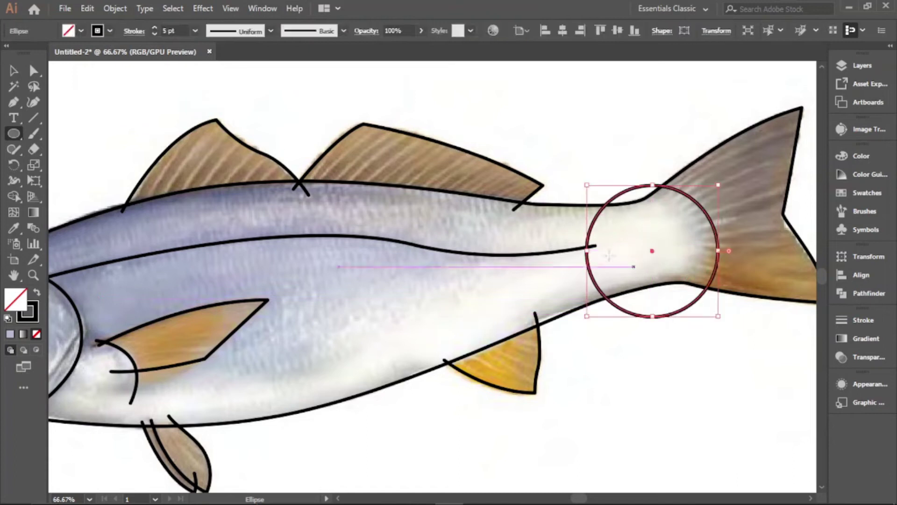
left_click(22, 69)
scroll(675, 222, "up", 1)
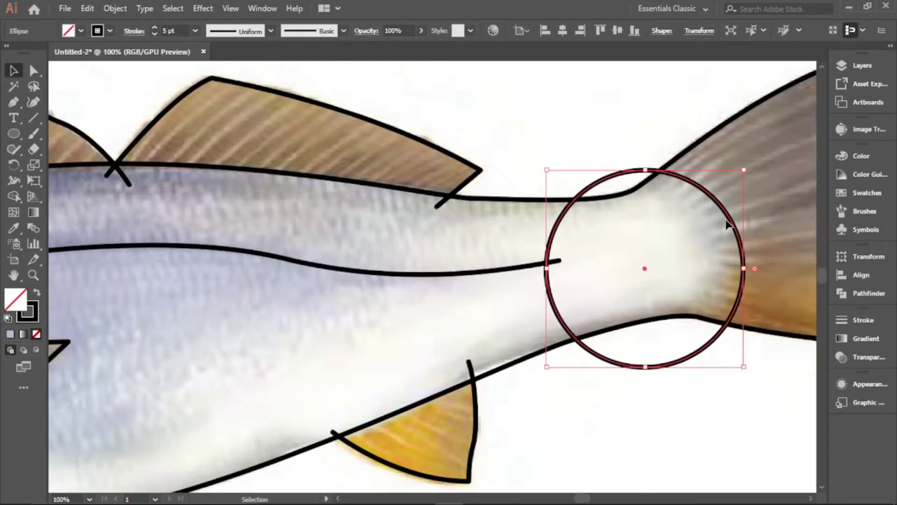
left_click_drag(730, 219, 706, 214)
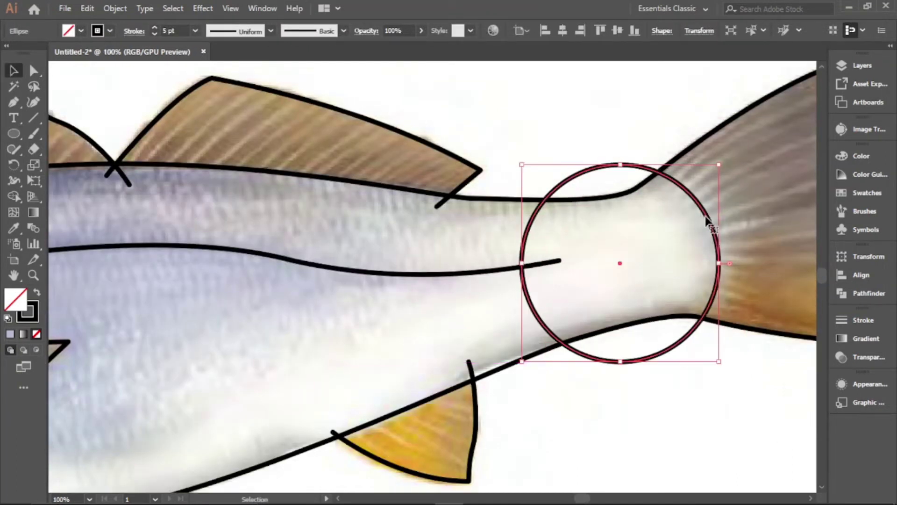
scroll(623, 224, "right", 3)
scroll(564, 218, "down", 1)
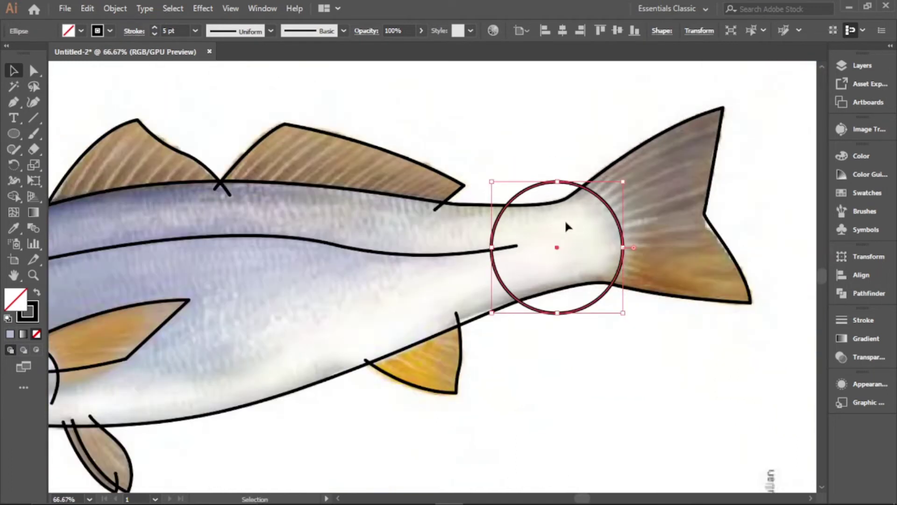
- Trim the circle against the body outline with Shape Builder, keeping only the arc that separates body and tail fin
left_click(618, 285, "shift")
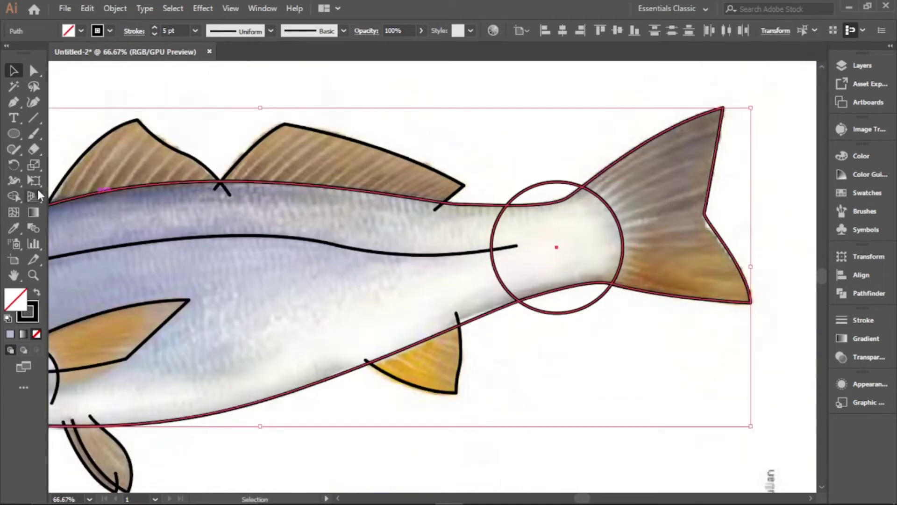
left_click(16, 194)
scroll(593, 236, "up", 1)
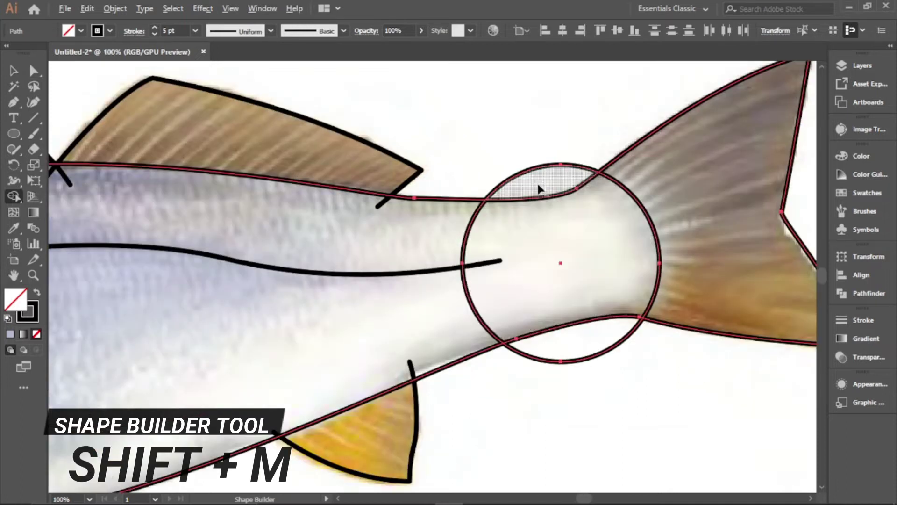
left_click(473, 215, "alt")
left_click(560, 363, "alt")
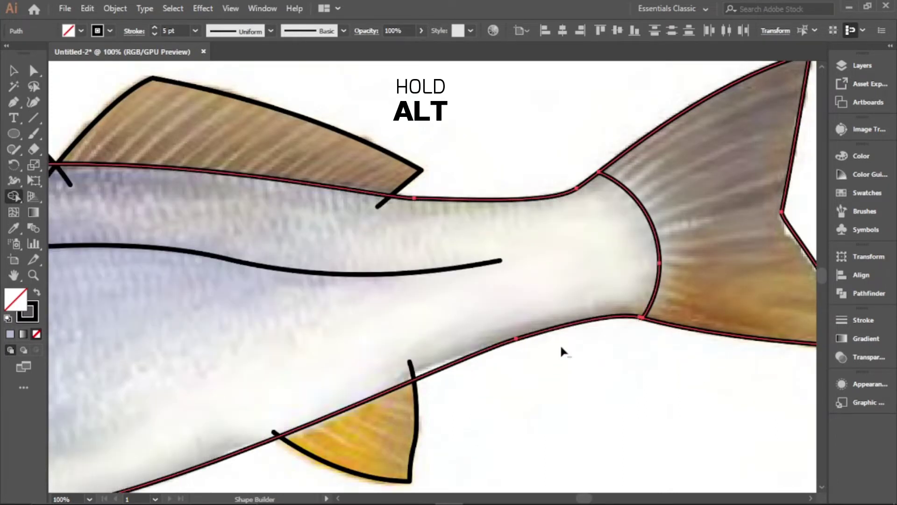
scroll(560, 346, "down", 2)
left_click(13, 73)
left_click(524, 201)
- Select the fish outlines and trim the overshooting line ends at the mouth with Shape Builder
key("ctrl+minus")
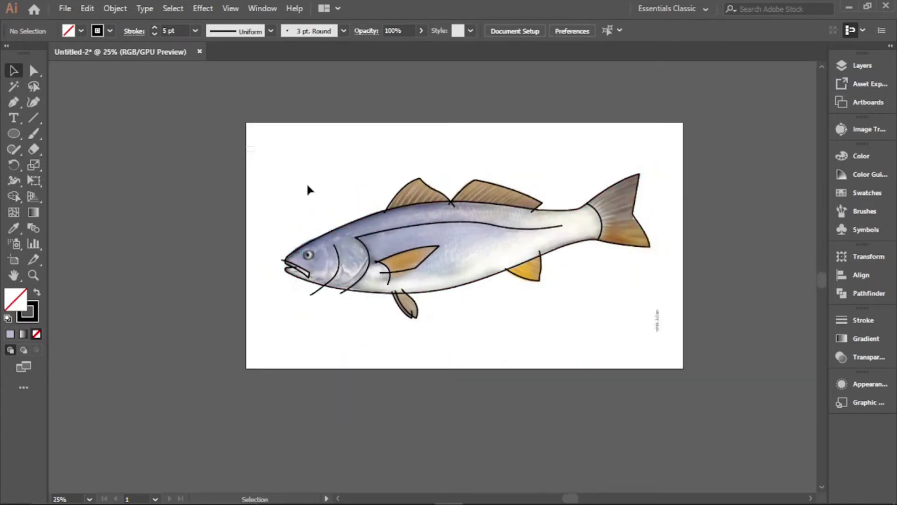
left_click_drag(710, 358, 302, 200)
scroll(373, 259, "up", 2)
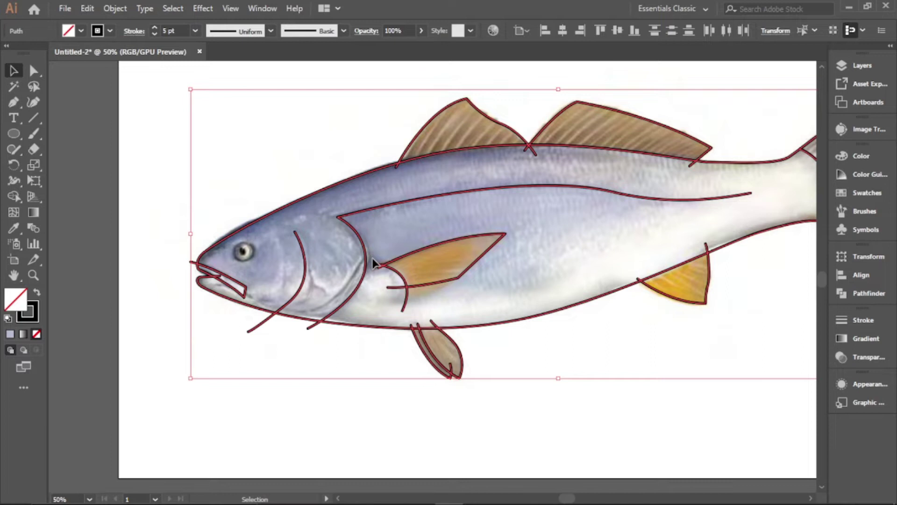
left_click(14, 197)
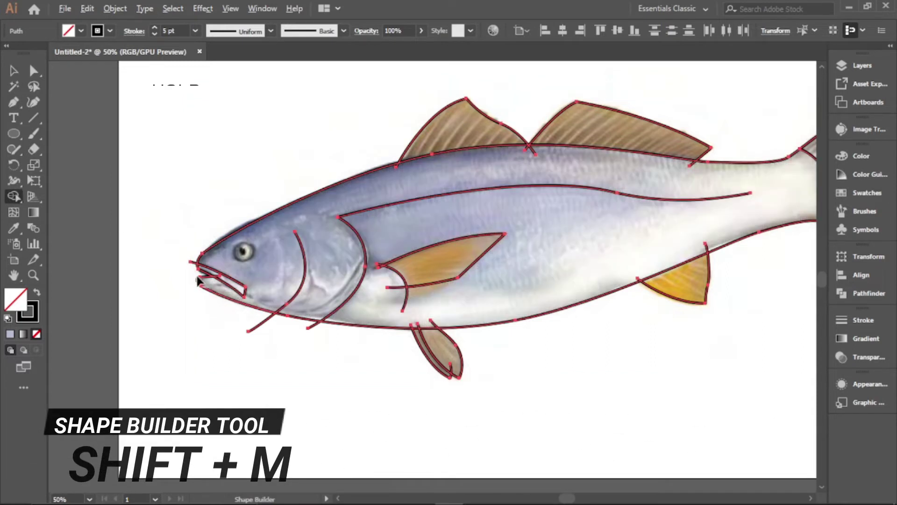
scroll(199, 262, "up", 4)
left_click(200, 241, "alt")
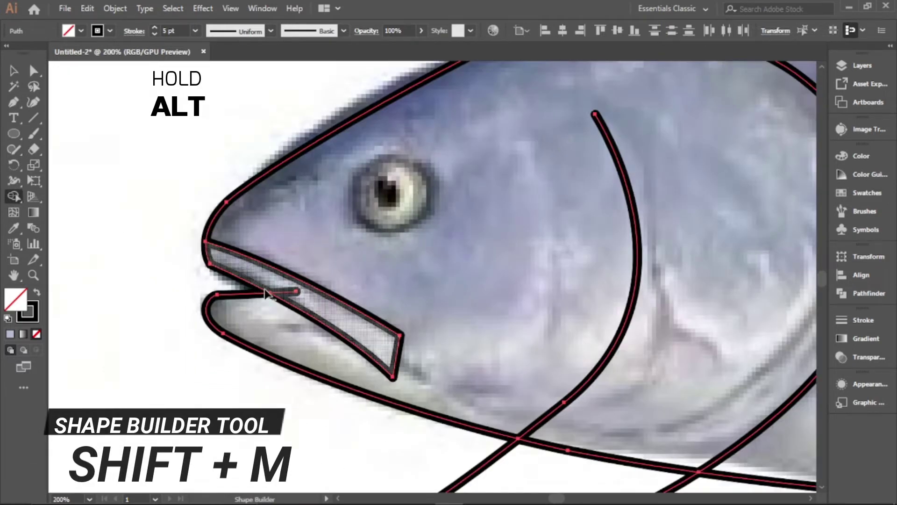
left_click(279, 293, "alt")
- Trim the pectoral and pelvic fin line ends that overshoot the fin and body outlines
scroll(527, 338, "down", 4)
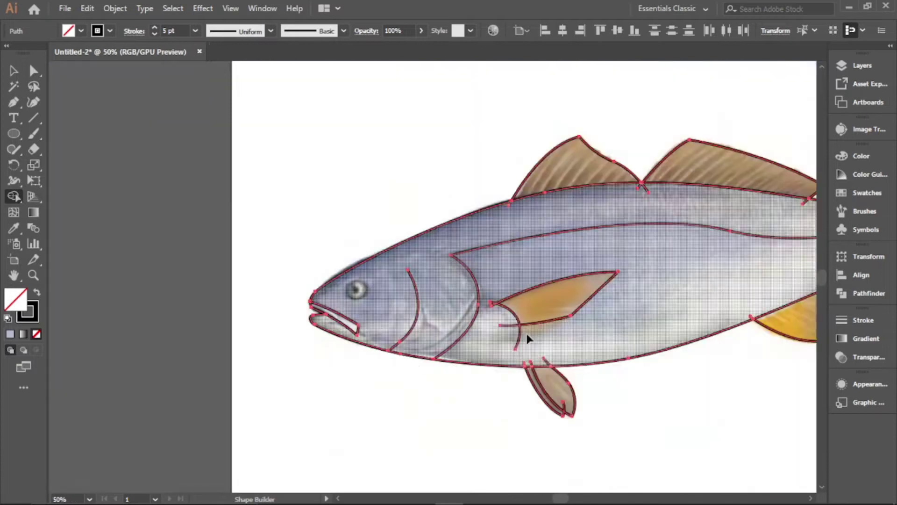
left_click(507, 325, "alt")
scroll(556, 367, "up", 2)
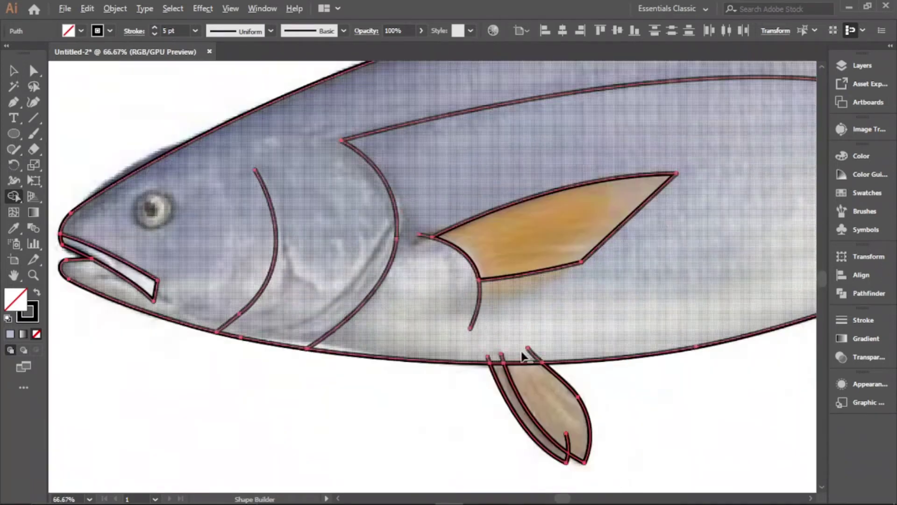
left_click(527, 354, "alt")
scroll(507, 430, "down", 2)
- Trim the remaining dorsal and anal fin line ends that overshoot into the body, and deselect everything
scroll(633, 297, "up", 2)
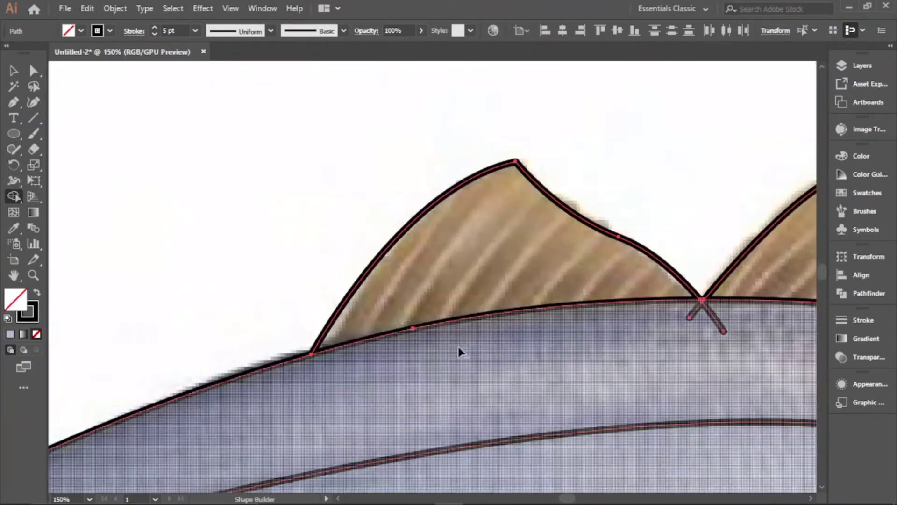
scroll(724, 298, "up", 2)
left_click(669, 318, "alt")
left_click(708, 344, "alt")
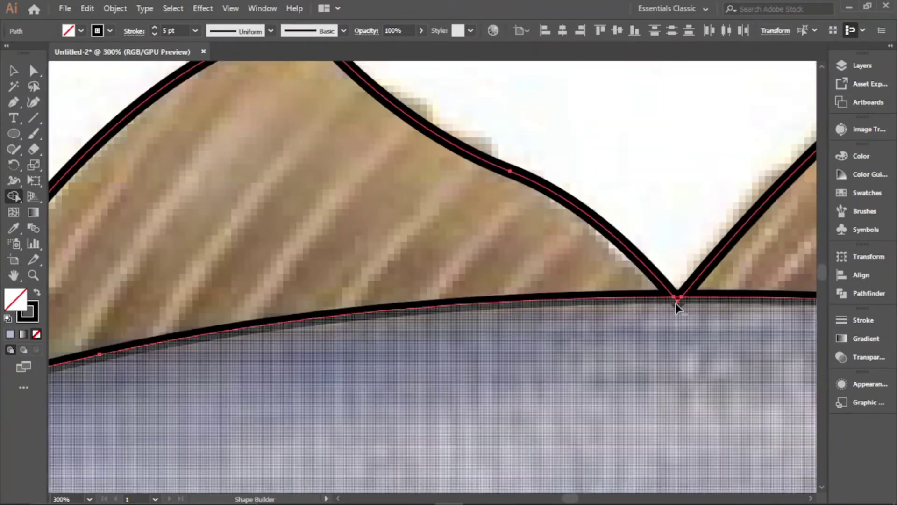
scroll(675, 304, "down", 5)
scroll(747, 299, "up", 3)
left_click(526, 312, "alt")
scroll(715, 225, "down", 4)
scroll(360, 341, "up", 2)
left_click(14, 71)
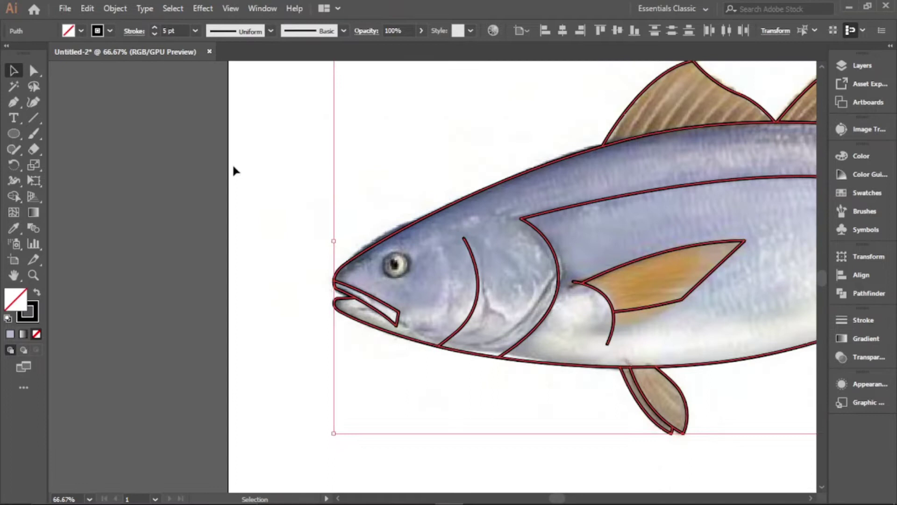
left_click(233, 164)
- Hide and show Layer 1 and the outlines layer in turn to check the tracing
left_click_drag(316, 190, 249, 225)
left_click_drag(756, 177, 564, 186)
left_click(838, 66)
left_click(686, 93)
left_click(686, 93)
left_click(688, 80)
left_click(687, 80)
- Draw a short curve with the Pen tool across the mouth opening, from the upper lip into the lower jaw
left_click_drag(277, 301, 406, 196)
scroll(243, 239, "up", 3)
left_click(14, 101)
left_click(202, 214)
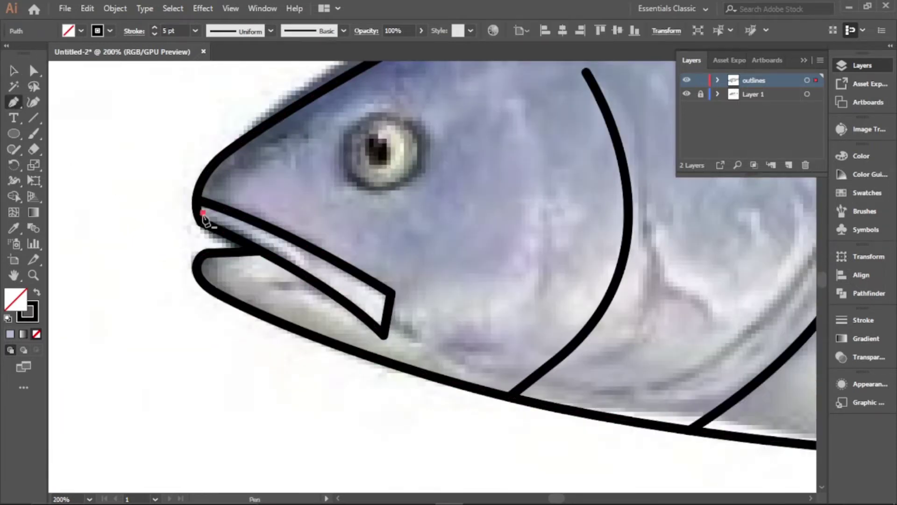
scroll(263, 289, "down", 2)
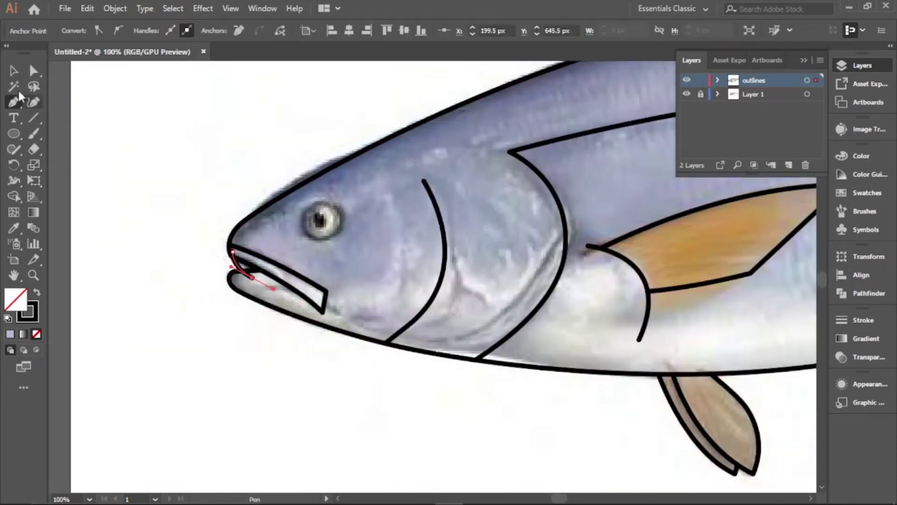
- Trim both overshooting ends of the short mouth curve with Shape Builder and deselect the outlines
left_click(15, 71)
left_click_drag(201, 239, 259, 266)
scroll(259, 266, "up", 3)
left_click(15, 197)
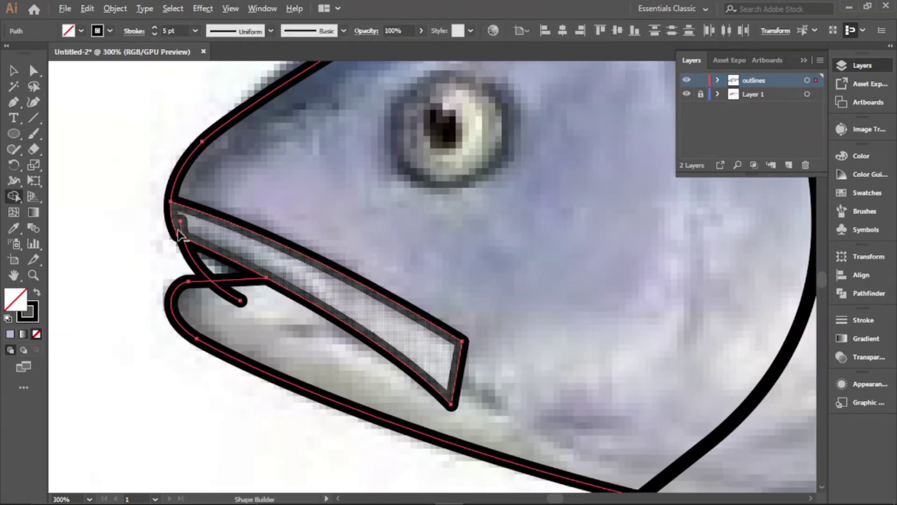
left_click(181, 229, "alt")
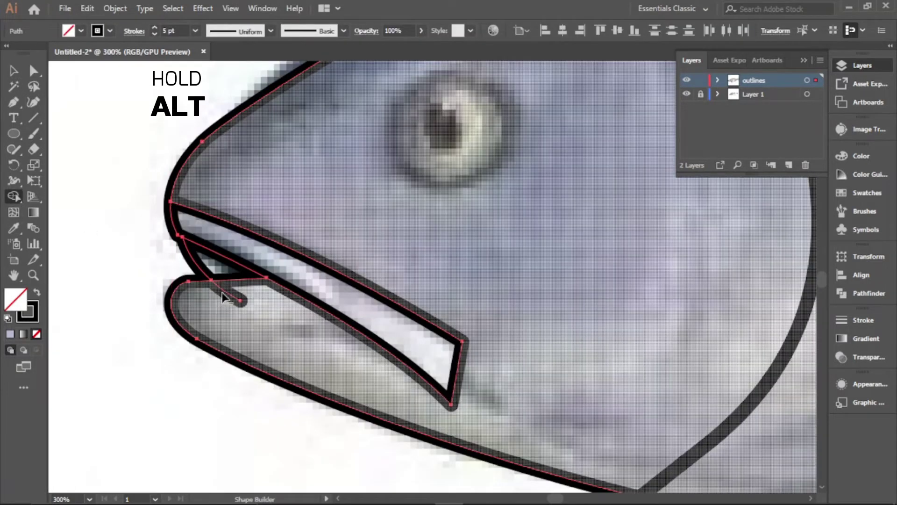
scroll(224, 297, "down", 3)
left_click(14, 71)
left_click(221, 157)
- Nudge the anchor point where the short mouth curve meets the upper lip
scroll(220, 156, "down", 2)
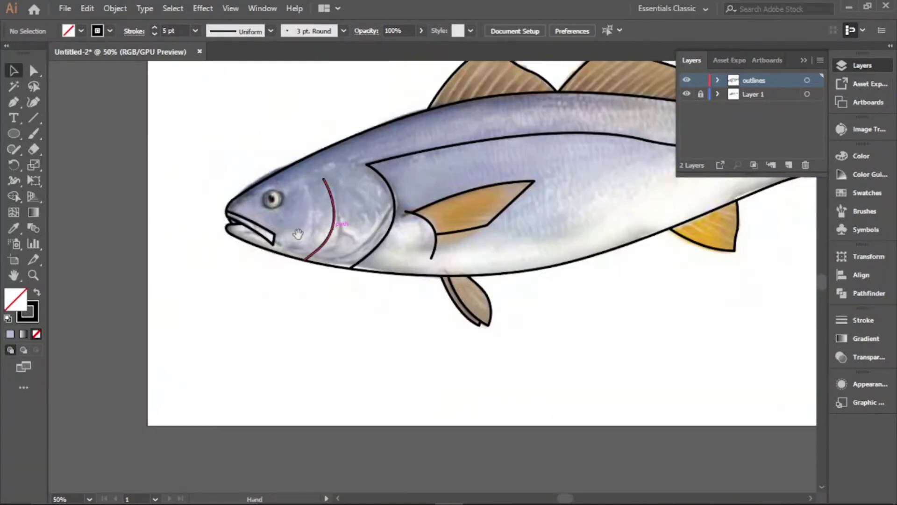
scroll(299, 233, "up", 5)
key("a")
left_click_drag(181, 239, 188, 244)
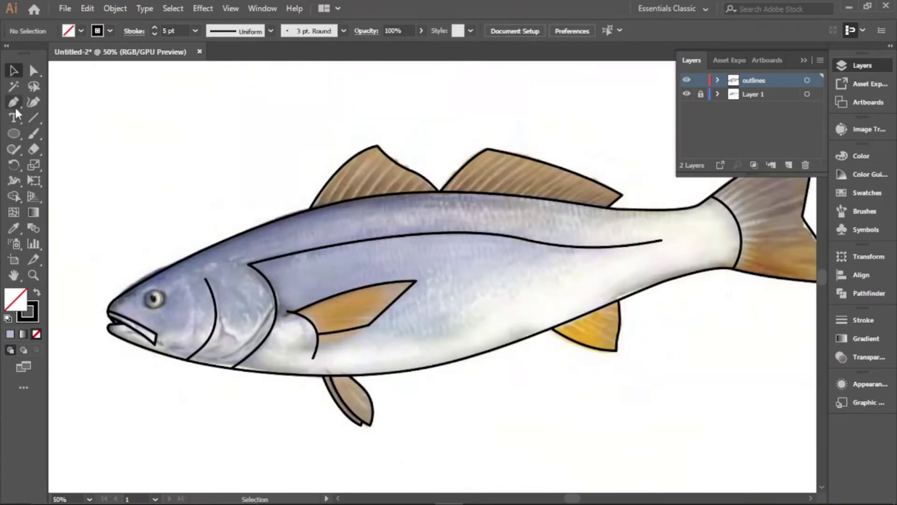
- Draw a curved fin ray across the front of the first dorsal fin, extending past its outline at both ends
left_click(15, 106)
scroll(353, 195, "up", 1)
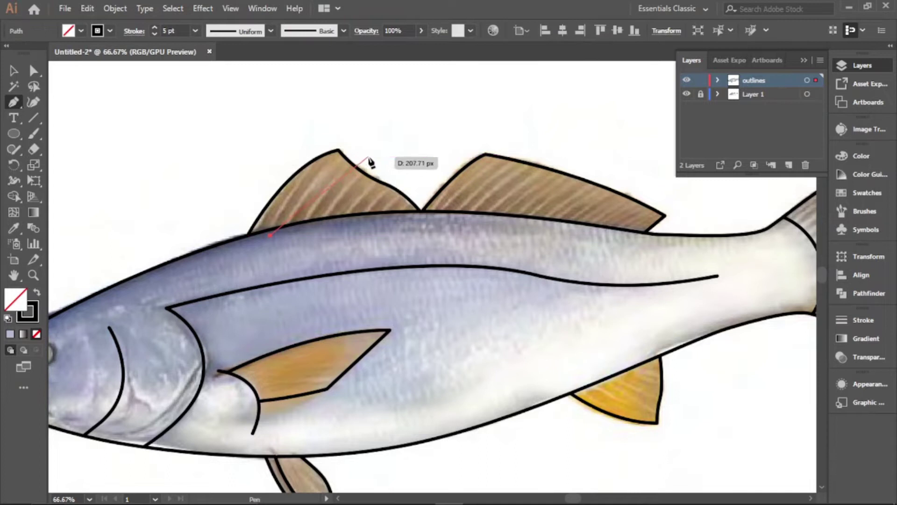
left_click_drag(403, 152, 418, 150)
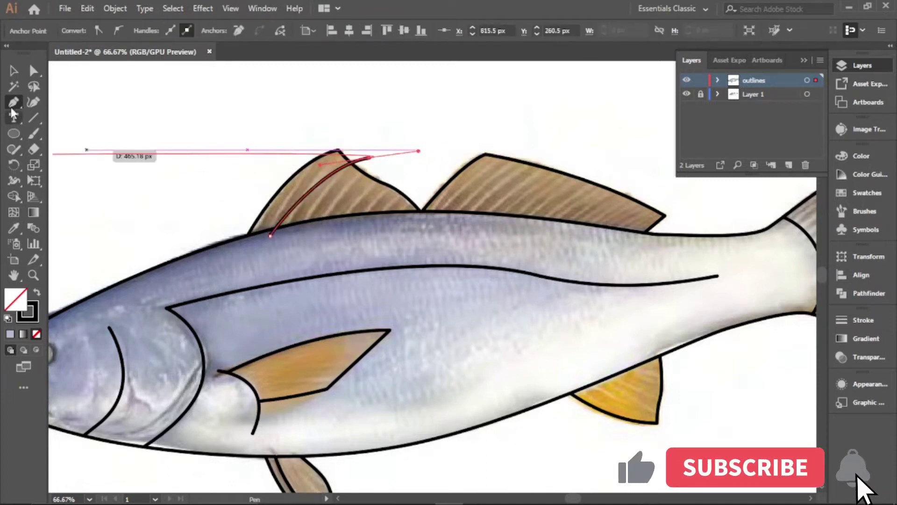
left_click(14, 71)
left_click(216, 123)
- Copy the ray rearward along the first dorsal fin and repeat the copy to make four evenly spaced rays
scroll(369, 201, "up", 1)
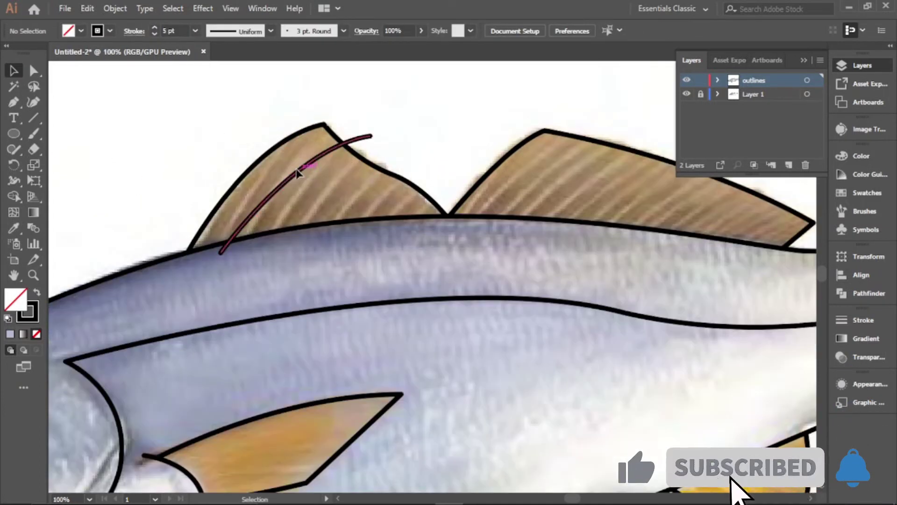
left_click_drag(294, 172, 327, 192)
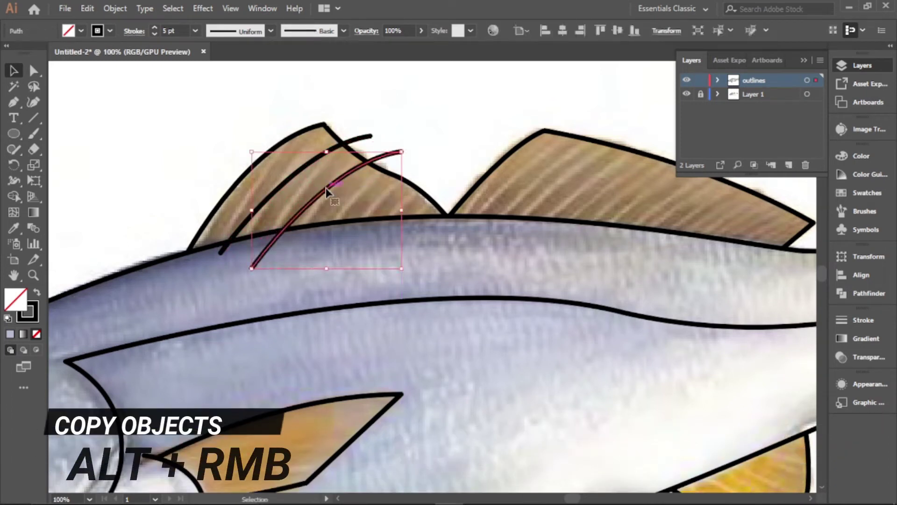
key("ctrl+d")
key("ctrl+d")
left_click_drag(413, 238, 168, 241)
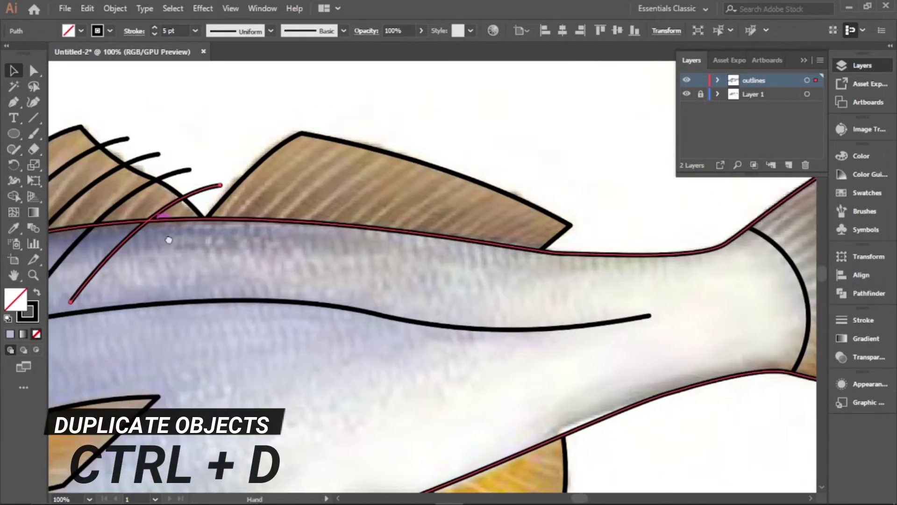
left_click(288, 245)
- Draw a curved ray across the front of the second dorsal fin and position it over the fin pattern
left_click_drag(109, 123, 102, 161)
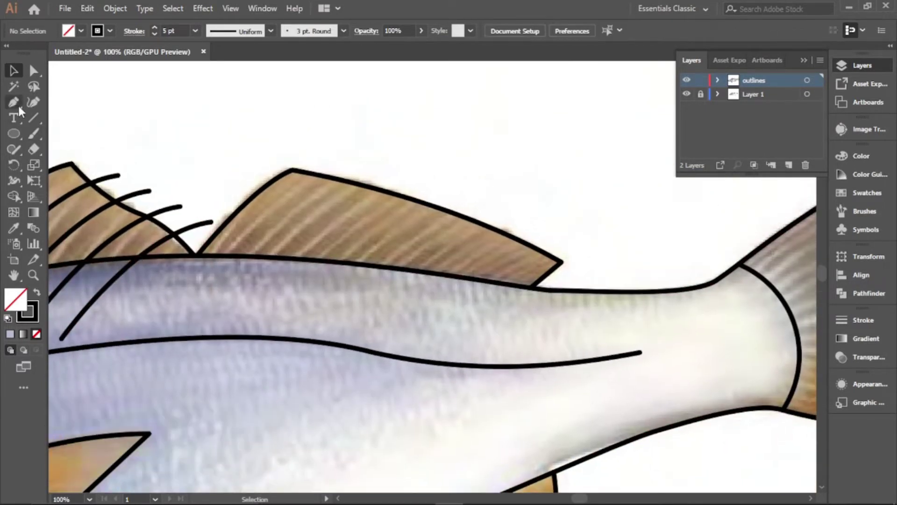
key("p")
left_click(220, 267)
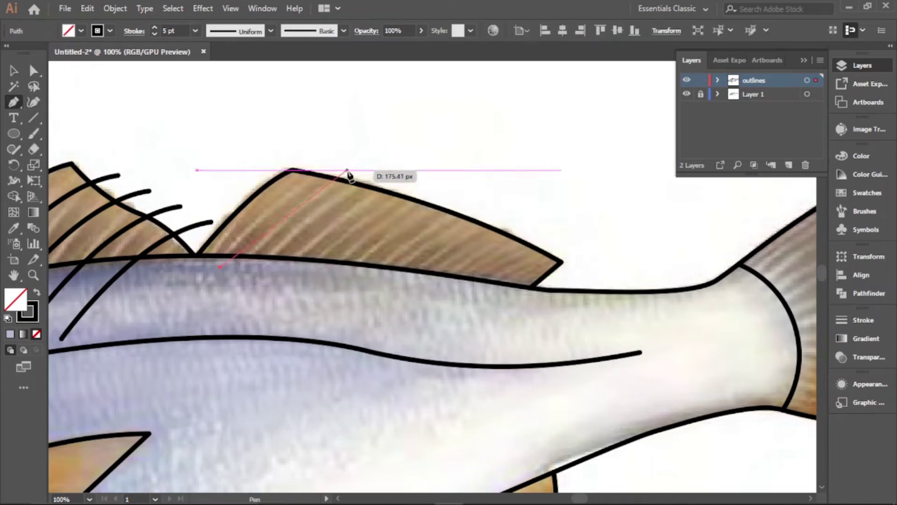
left_click_drag(346, 169, 395, 165)
key("v")
left_click_drag(275, 225, 304, 205)
- Copy the ray rearward and repeat the copy along the second dorsal fin to make seven evenly spaced rays
left_click_drag(306, 200, 349, 208, "alt")
key("ctrl+minus")
left_click_drag(454, 344, 384, 293)
key("ctrl+d")
key("ctrl+d")
key("ctrl+d")
key("ctrl+d")
key("ctrl+d")
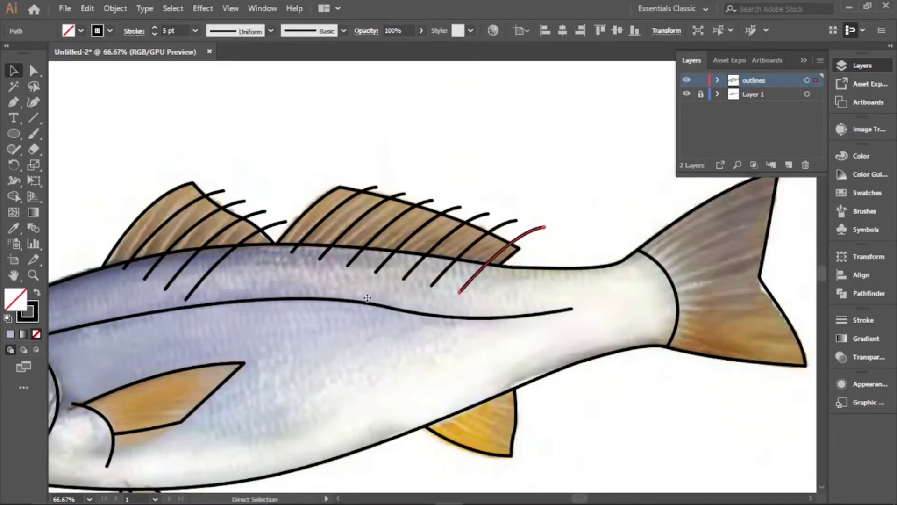
- Draw three curved rays across the yellow anal fin, each extending past the fin outline at both ends
left_click_drag(469, 408, 381, 330)
key("p")
scroll(423, 315, "up", 1)
left_click_drag(484, 336, 487, 336)
key("Escape")
left_click(338, 326)
left_click_drag(451, 364, 511, 367)
key("Escape")
left_click(305, 345)
left_click_drag(464, 398, 555, 403)
key("Escape")
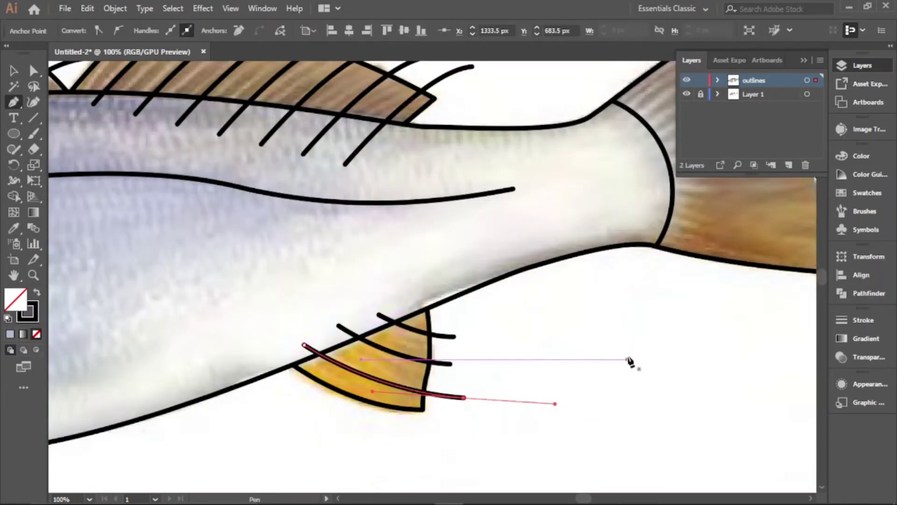
- Draw two curved rays across the brown pelvic fin, extending past its rear edge
scroll(592, 252, "down", 3)
scroll(347, 314, "up", 3)
left_click(347, 309)
left_click_drag(453, 424, 523, 449)
left_click(357, 309)
left_click_drag(467, 400, 536, 412)
scroll(500, 368, "down", 2)
- Select the outlines and trim the first dorsal fin's ray ends that reach into the body with Shape Builder
left_click(13, 70)
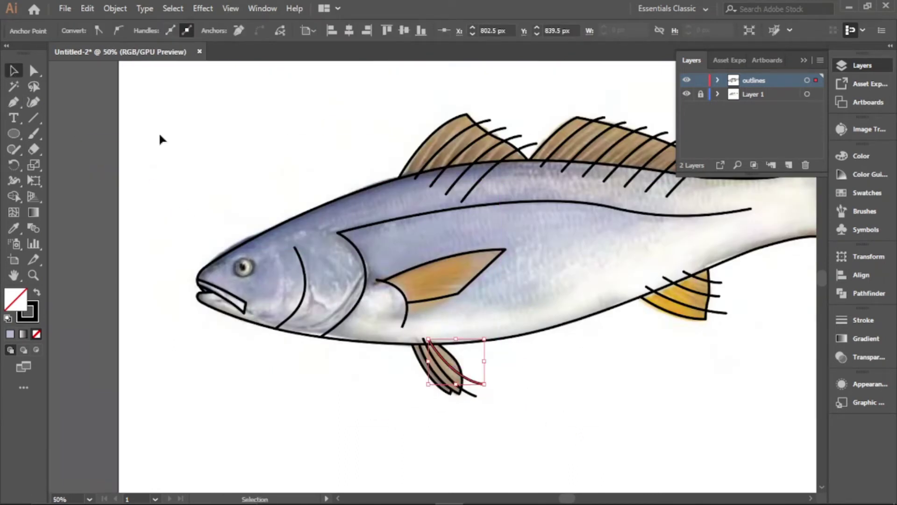
scroll(327, 171, "down", 1)
left_click_drag(304, 112, 627, 360)
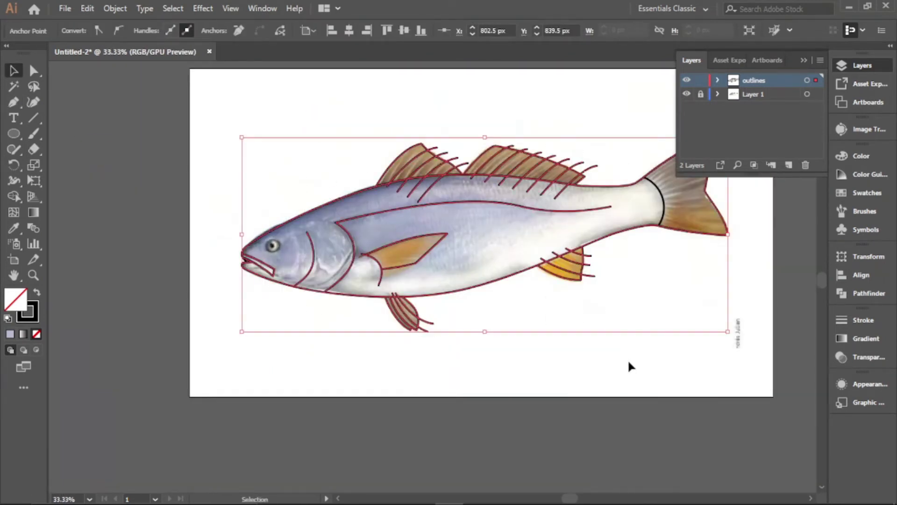
scroll(549, 210, "up", 1)
left_click(18, 195)
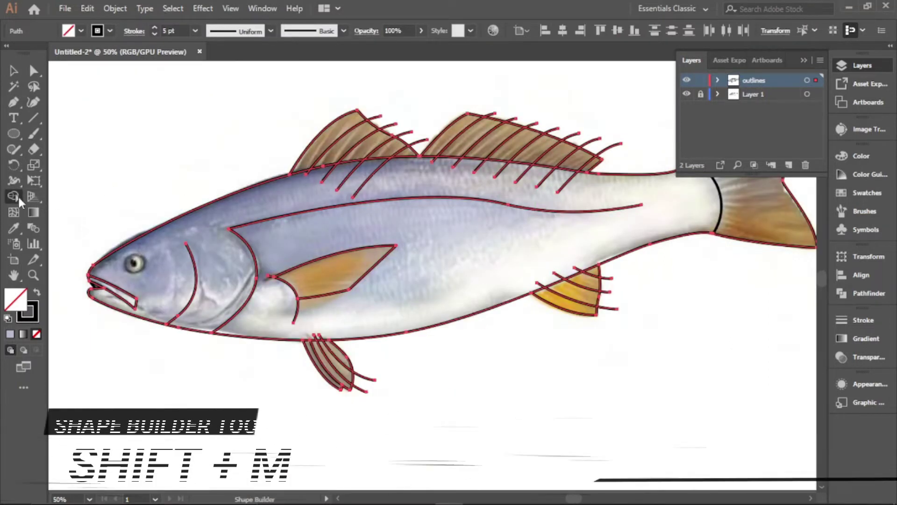
scroll(318, 176, "up", 3)
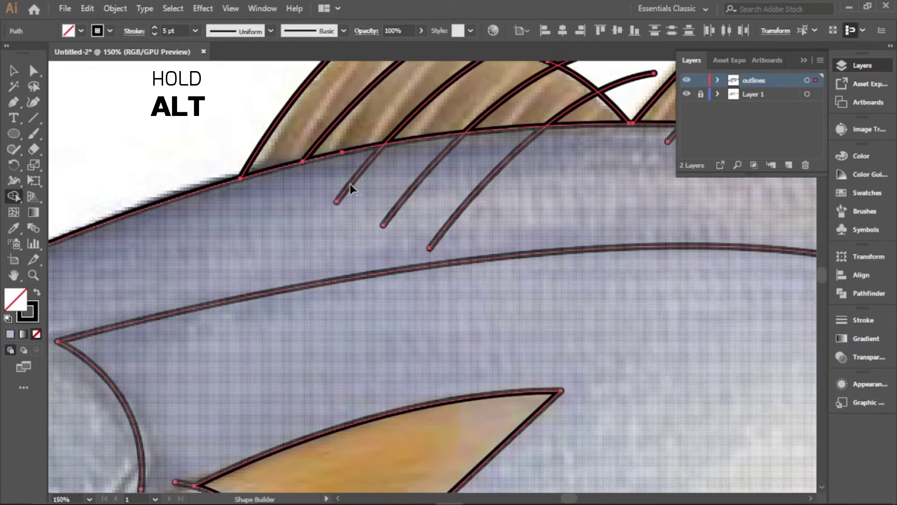
left_click(350, 184, "alt")
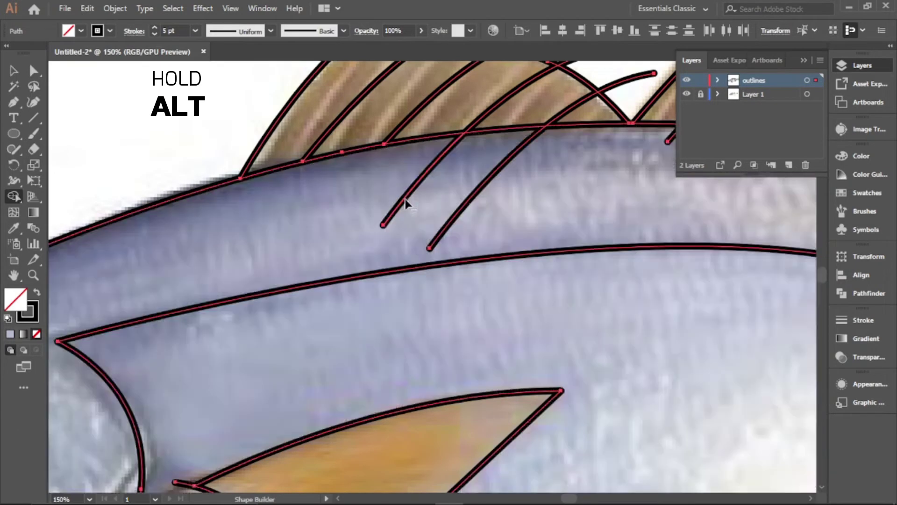
left_click(405, 199, "alt")
- Trim the remaining ray ends that overshoot the dorsal fins above their edges and below their bases
scroll(355, 304, "down", 2)
scroll(471, 183, "up", 3)
left_click(356, 186, "alt")
left_click(417, 214, "alt")
left_click(466, 248, "alt")
left_click(554, 189, "alt")
left_click(427, 369, "alt")
left_click(514, 385, "alt")
scroll(589, 302, "down", 5)
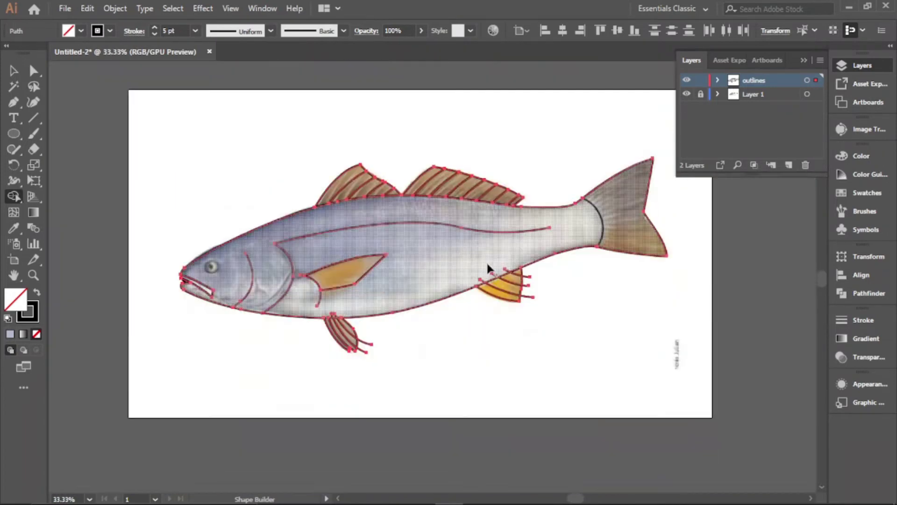
- Trim the ray ends that overshoot the anal and pelvic fins on both the body side and the outer edge
scroll(515, 276, "up", 4)
left_click(486, 250, "alt")
left_click(428, 274, "alt")
left_click(381, 299, "alt")
left_click(570, 368, "alt")
left_click(564, 322, "alt")
left_click(566, 279, "alt")
scroll(603, 299, "down", 4)
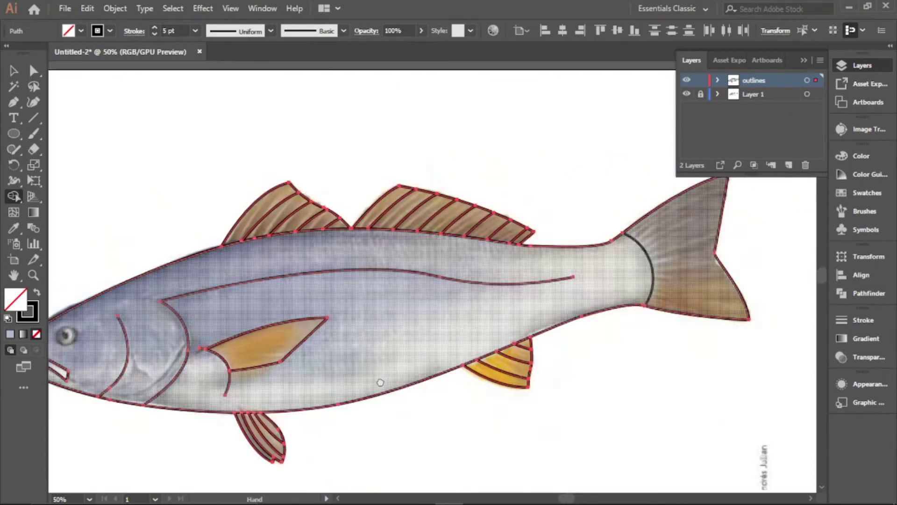
key("space")
left_click_drag(407, 355, 525, 336)
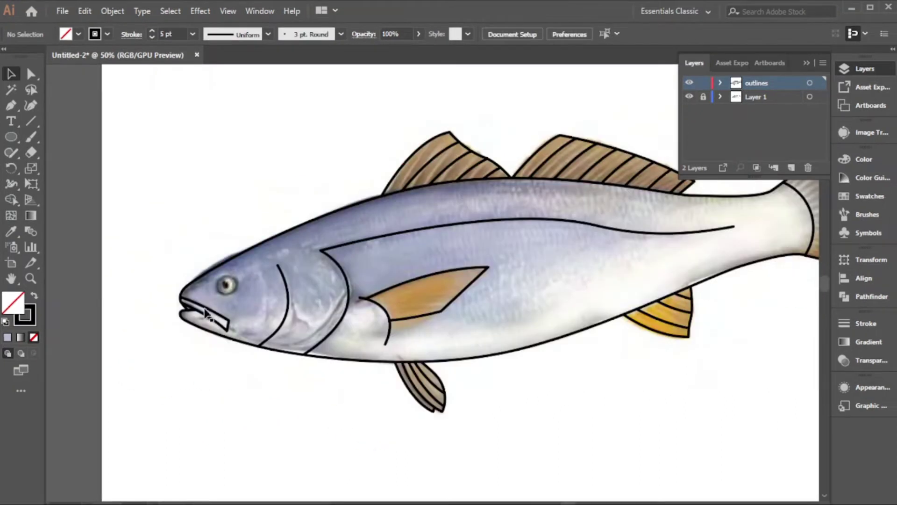
- Draw a circle over the fish's eye with the Ellipse tool and fit it to the eye's outer edge
scroll(206, 312, "up", 1)
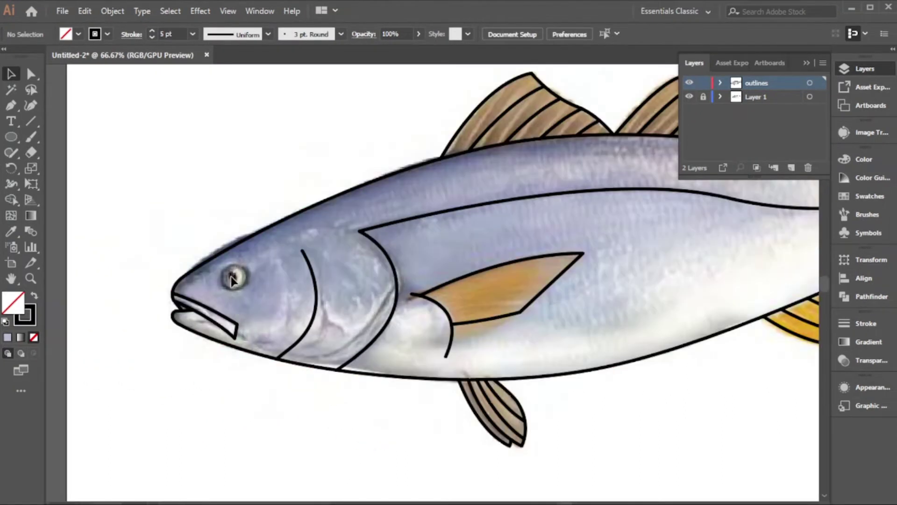
key("l")
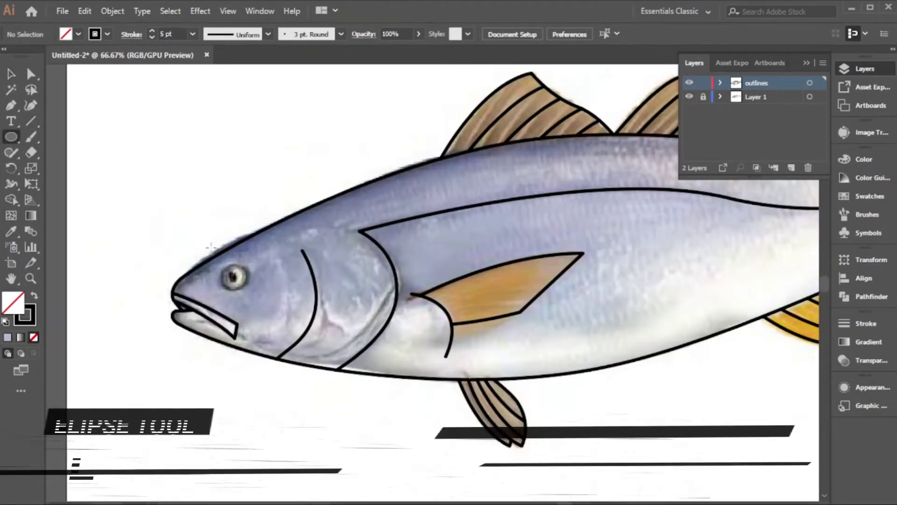
scroll(224, 280, "up", 3)
left_click_drag(204, 223, 288, 293)
key("v")
scroll(222, 271, "up", 1)
left_click_drag(202, 244, 214, 233)
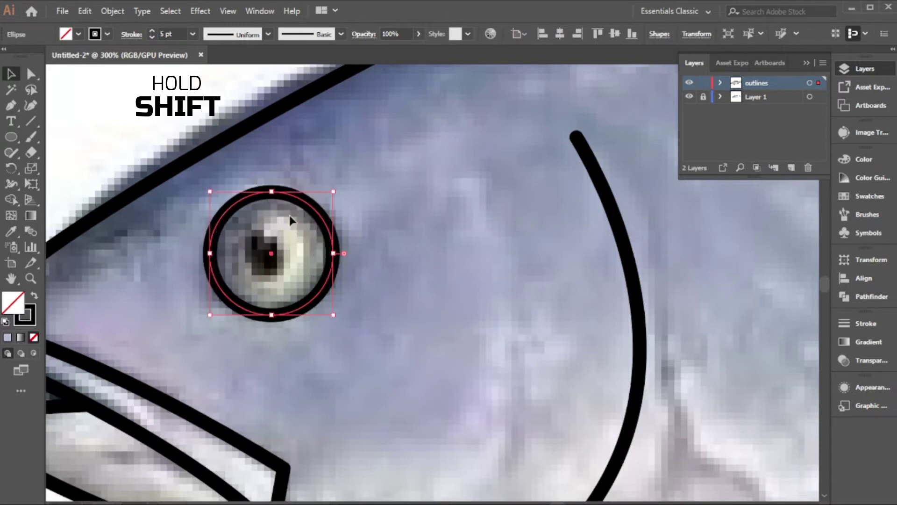
- Scale the eye circle down so it fits the eye's outer edge, and reselect it
scroll(290, 215, "up", 1)
mouse_move(304, 198)
left_mouse_down()
mouse_move(305, 204)
mouse_move(360, 193)
mouse_move(340, 197)
left_mouse_up()
scroll(435, 237, "down", 2)
left_click(433, 240)
left_click(391, 245)
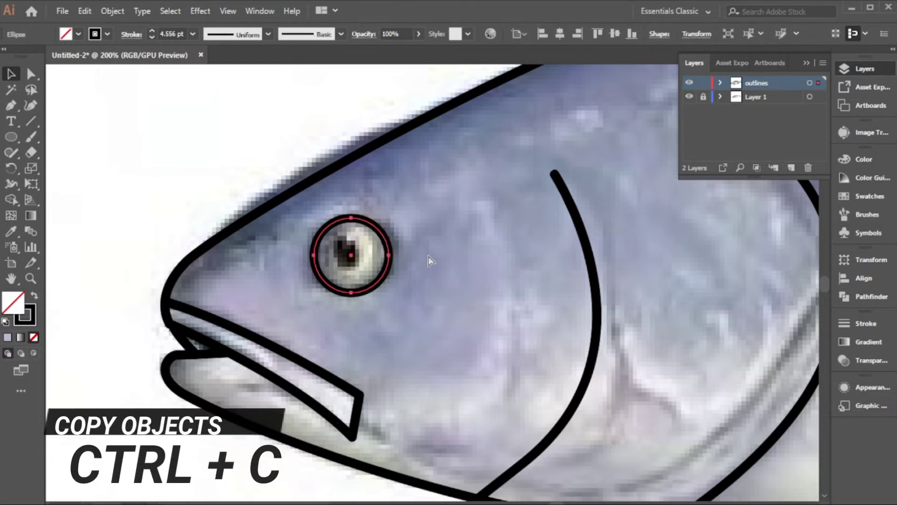
- Duplicate the eye circle in front, give the copy a black fill without stroke, and scale it from its center to about 20 px as pupil
key("ctrl+f")
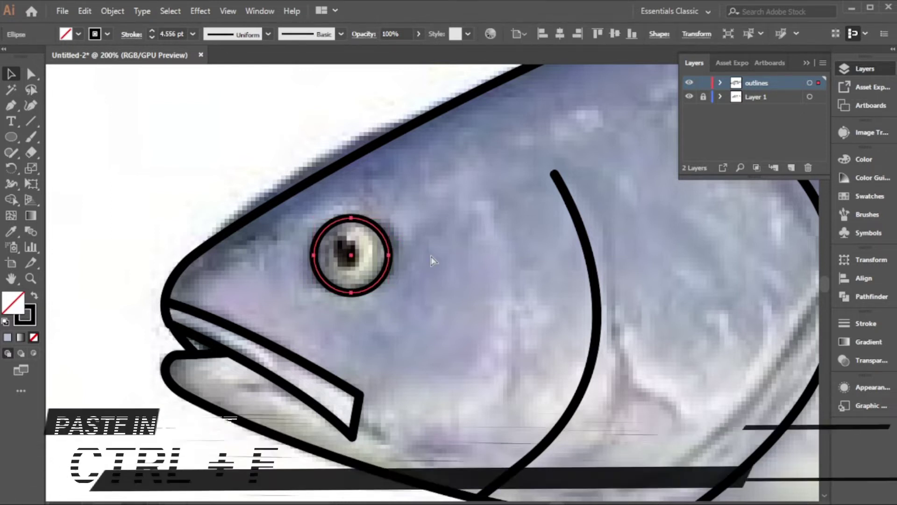
key("ctrl+f")
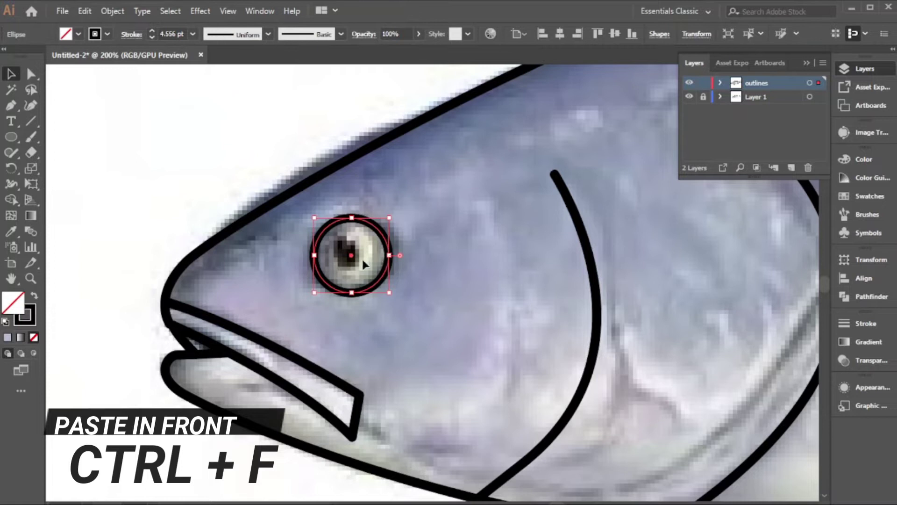
scroll(349, 258, "up", 1)
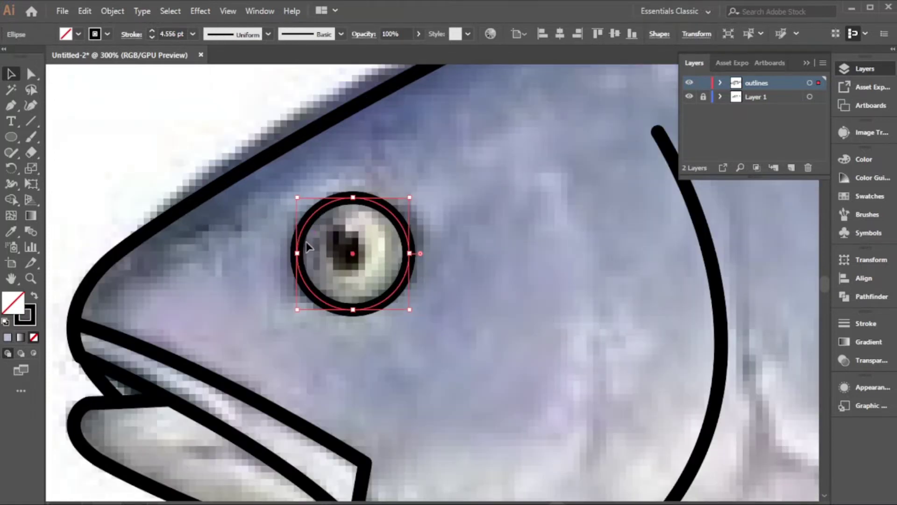
left_click(34, 297)
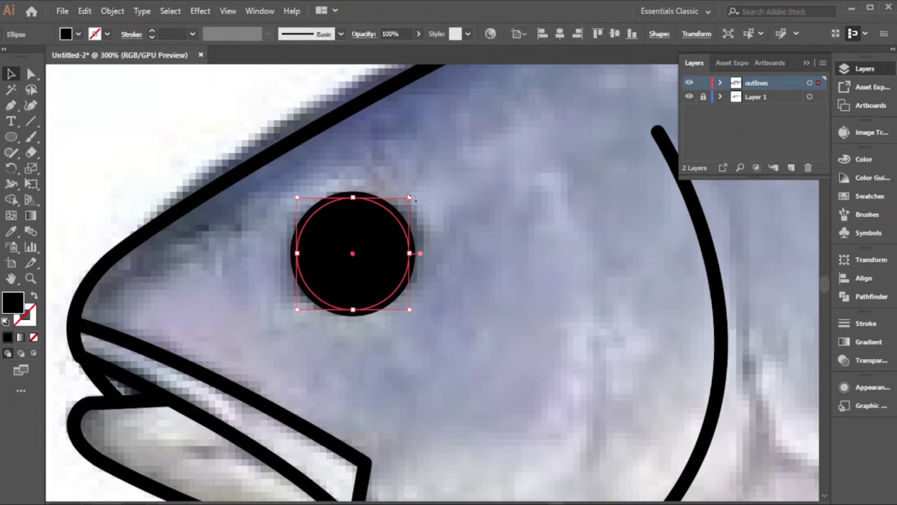
left_click_drag(409, 196, 383, 226)
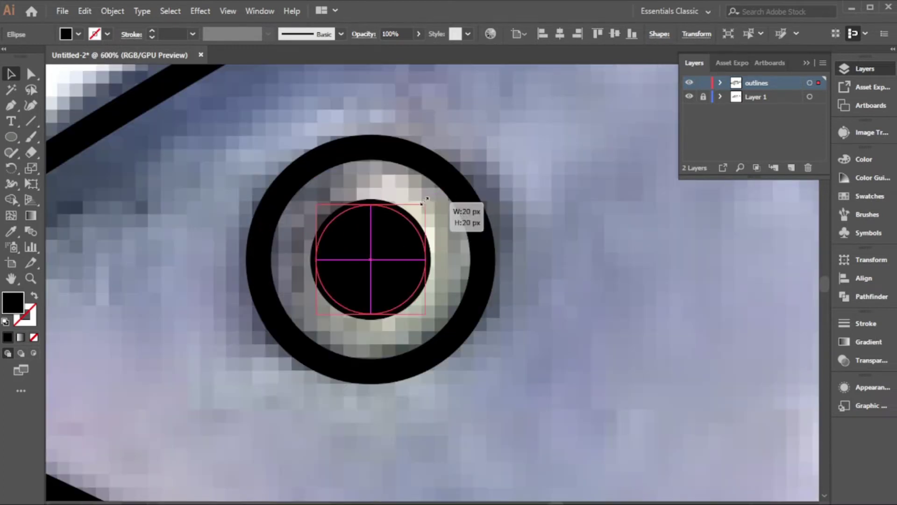
left_click_drag(426, 200, 425, 200)
scroll(425, 201, "down", 4)
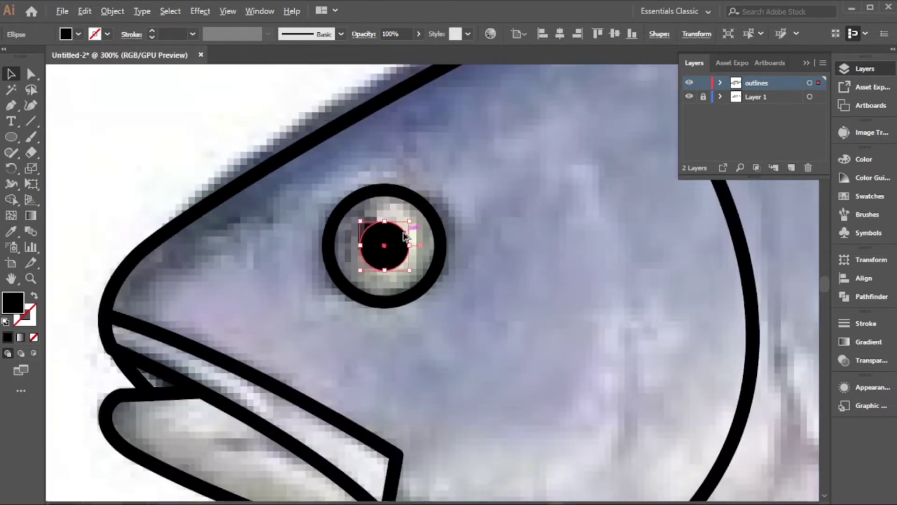
left_click(441, 280)
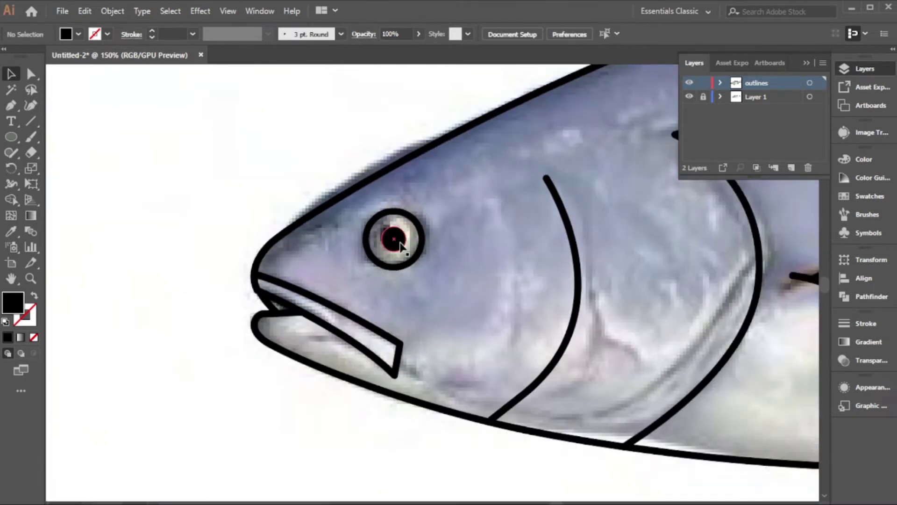
- Duplicate the pupil in front, shrink the copy to a small dot, and place it inside the pupil's upper right edge
scroll(395, 242, "up", 3)
left_click(397, 241)
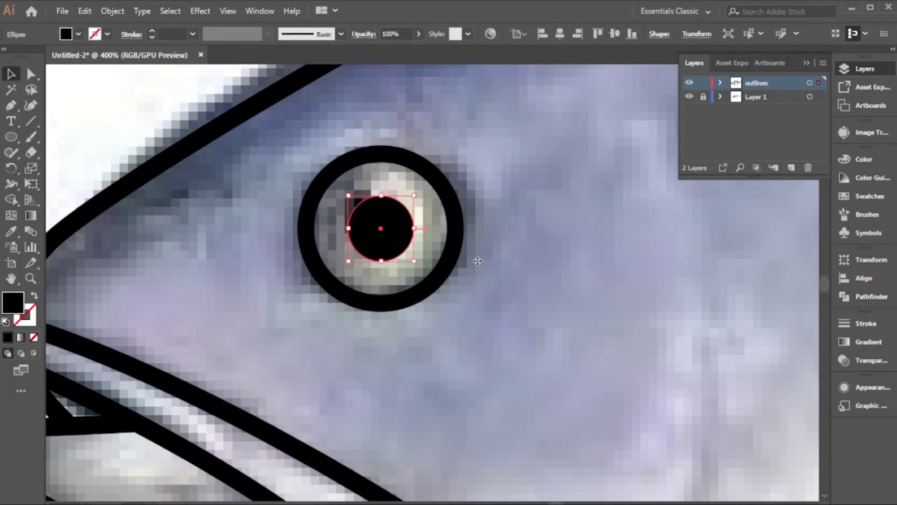
key("ctrl+f")
scroll(398, 222, "up", 1)
left_click_drag(426, 184, 389, 192)
left_click_drag(380, 232, 405, 206)
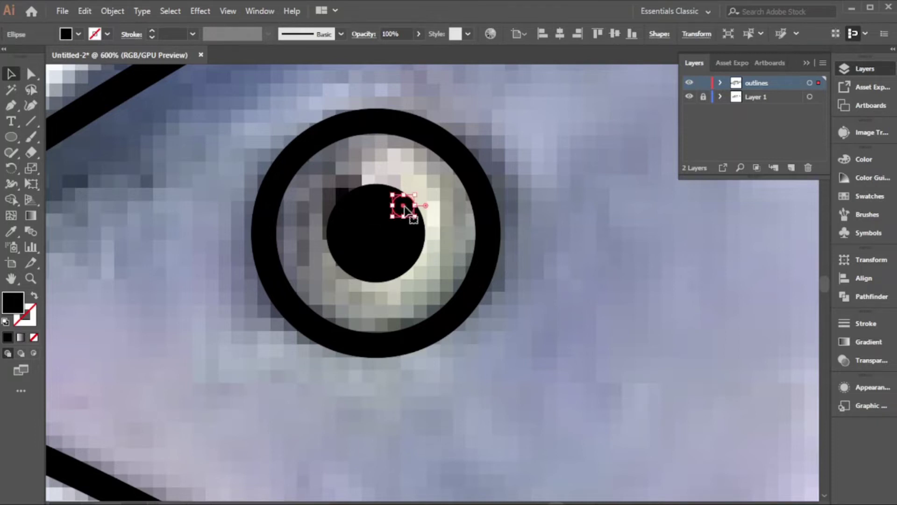
- Fill the small highlight dot in the pupil with white and deselect it
left_click(78, 33)
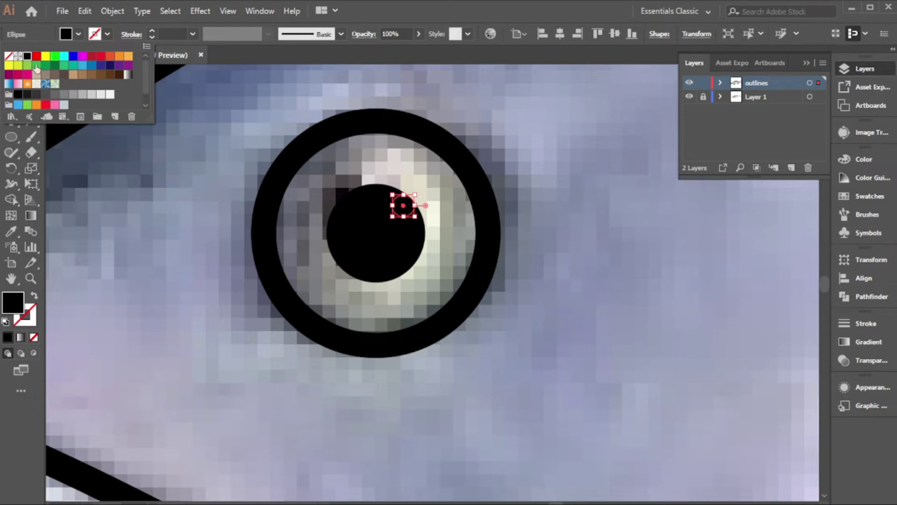
left_click(72, 33)
double_click(12, 304)
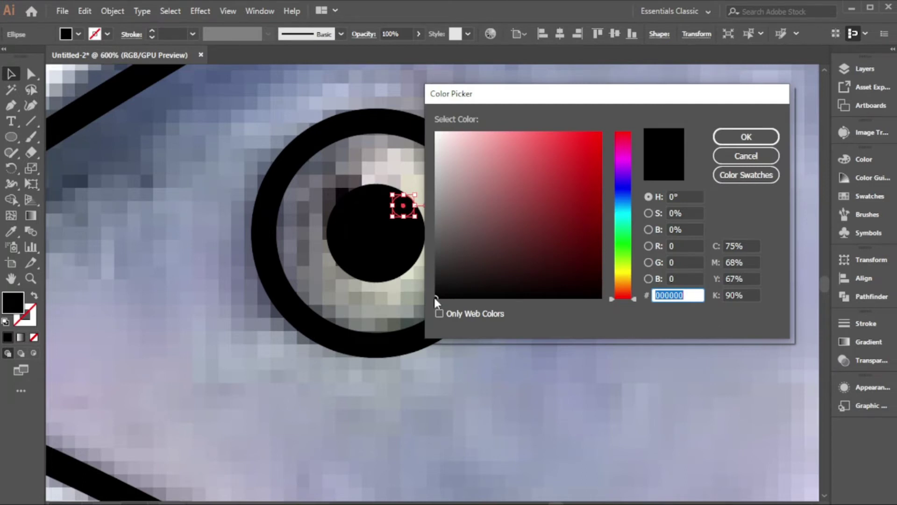
left_click_drag(434, 295, 419, 134)
left_click(746, 136)
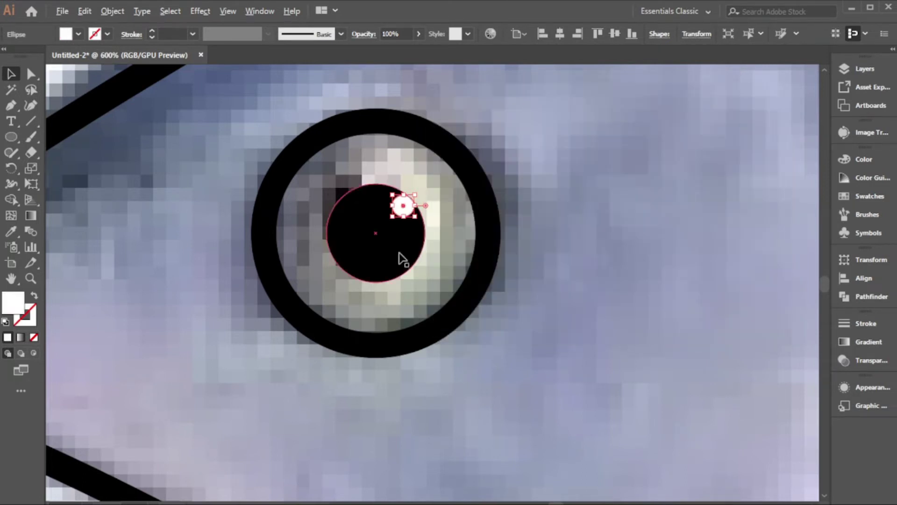
scroll(399, 254, "down", 2)
left_click(213, 153)
scroll(438, 260, "down", 4)
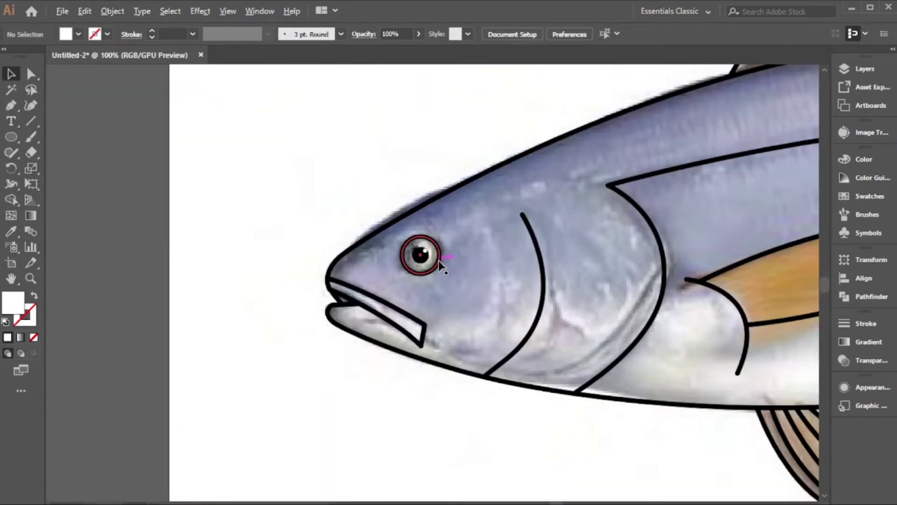
- Draw three rays along the pectoral fin with the Pen tool, using a 5 pt black stroke and no fill
left_click_drag(483, 293, 331, 308)
left_click(280, 276)
left_click_drag(397, 299, 357, 325)
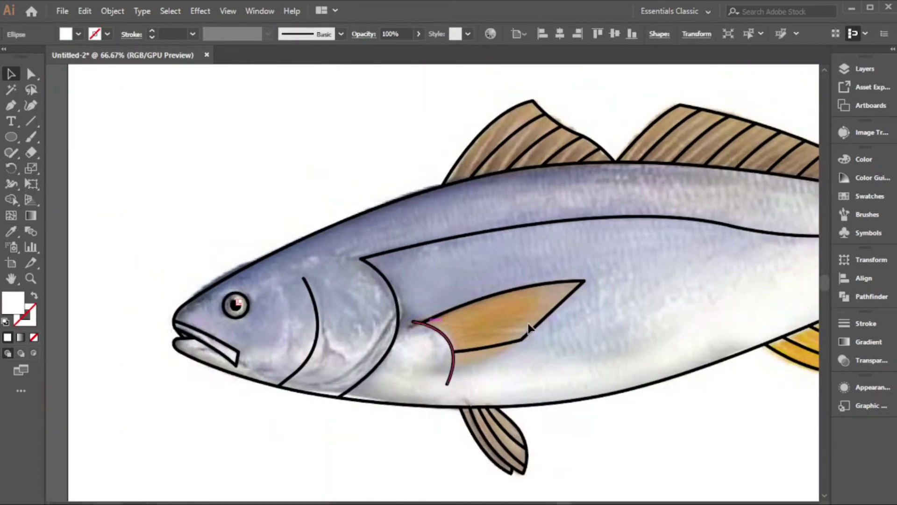
left_click_drag(505, 320, 402, 312)
left_click(220, 194)
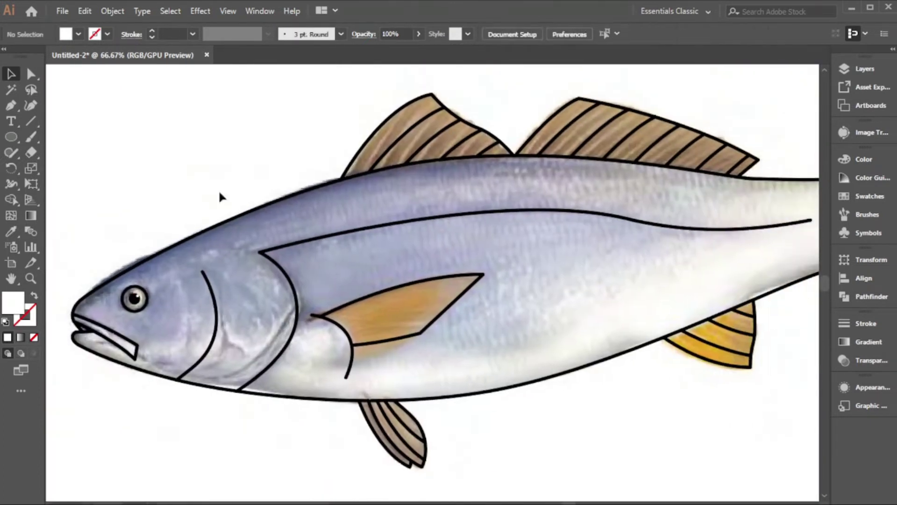
left_click(379, 291)
left_click(379, 266)
scroll(384, 252, "down", 2)
left_click(9, 106)
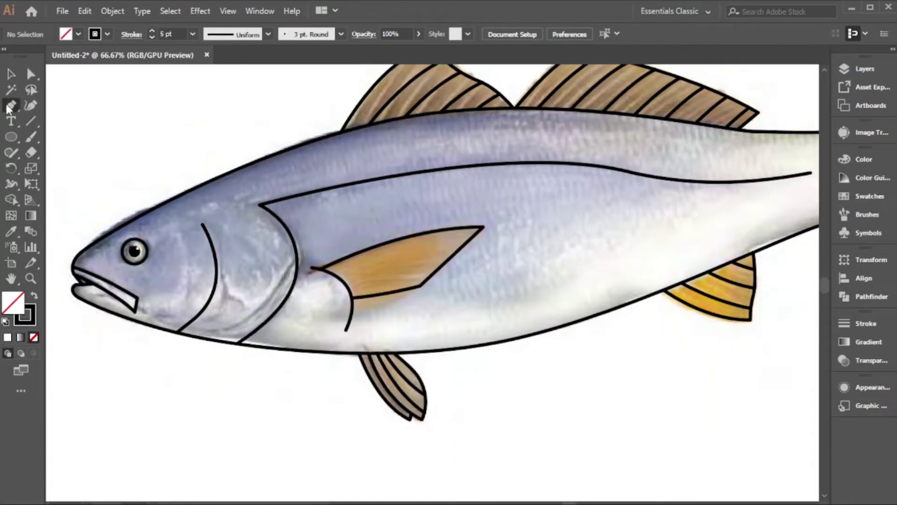
scroll(261, 283, "up", 3)
left_click(276, 286)
scroll(273, 287, "down", 3)
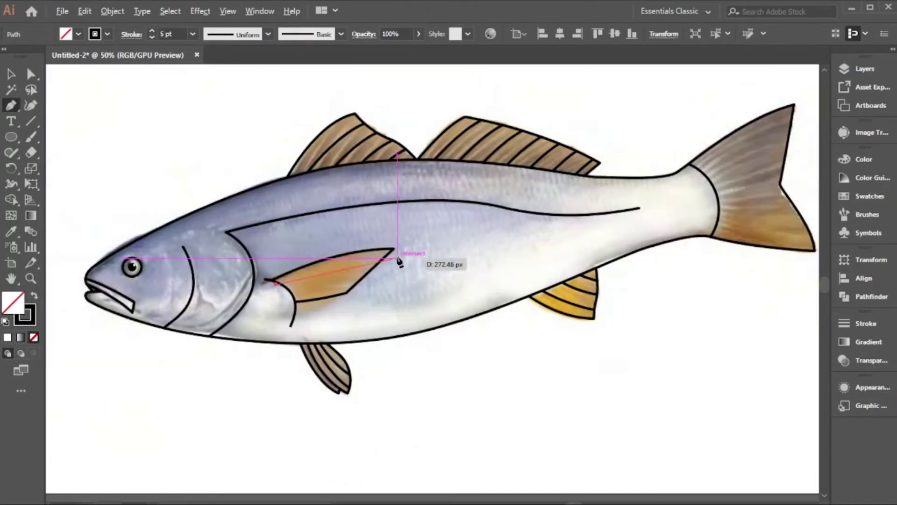
scroll(398, 261, "up", 3)
left_click(545, 299)
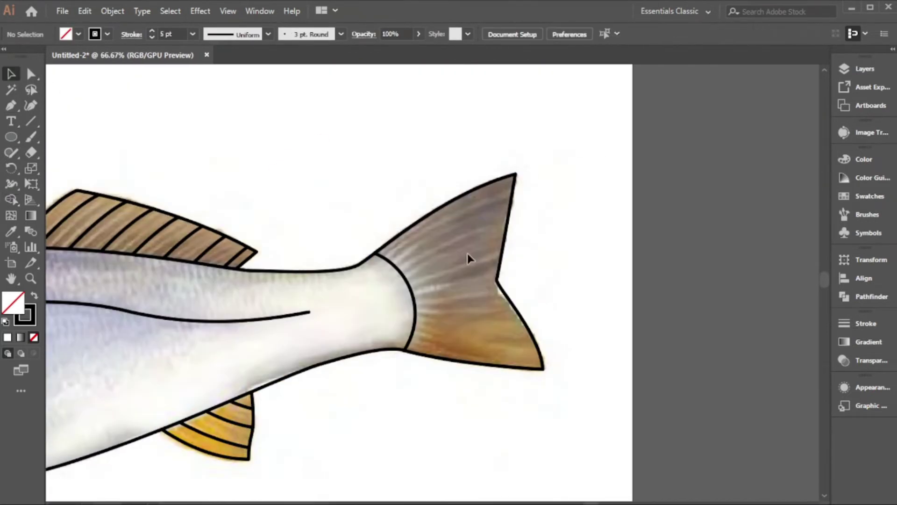
- Draw six gently curved rays across the tail fin with the Pen tool, from its base past the outer edge
key("p")
left_click(382, 267)
left_click_drag(535, 194, 552, 195)
left_click(391, 276)
left_click_drag(535, 236, 561, 237)
left_click(402, 293)
left_click_drag(532, 269, 554, 273)
left_click(406, 302)
left_click(410, 315)
left_click_drag(551, 331, 627, 350)
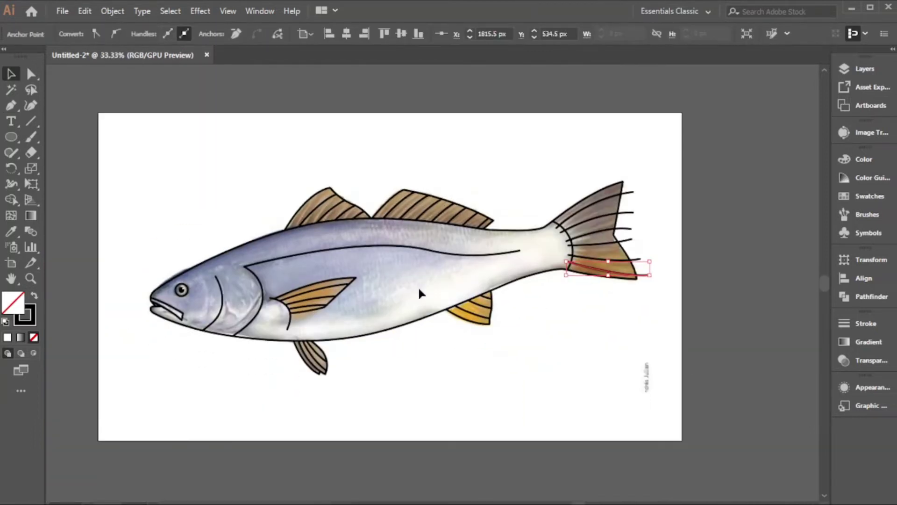
- Select the tail rays with the body and tail outlines, and trim the overshooting ray ends with Shape Builder
scroll(623, 212, "up", 1, "alt")
key("ctrl+a")
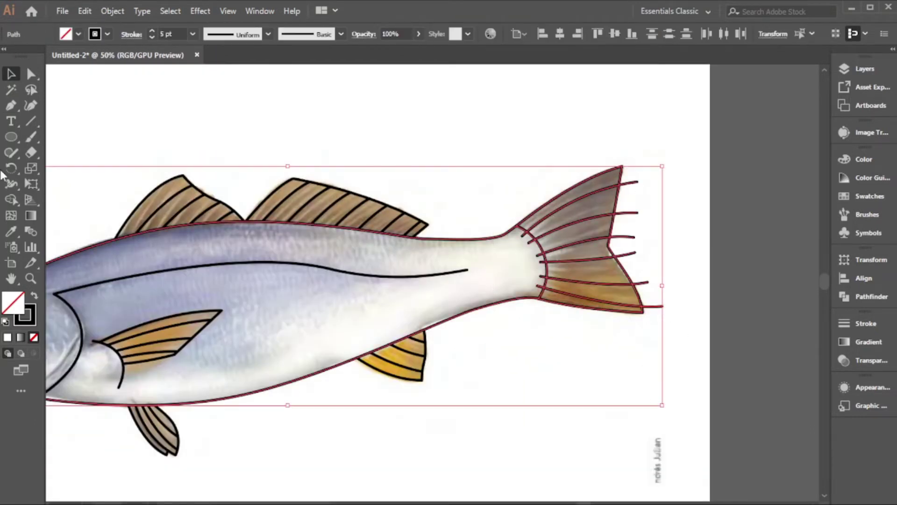
key("shift+m")
scroll(511, 239, "up", 3)
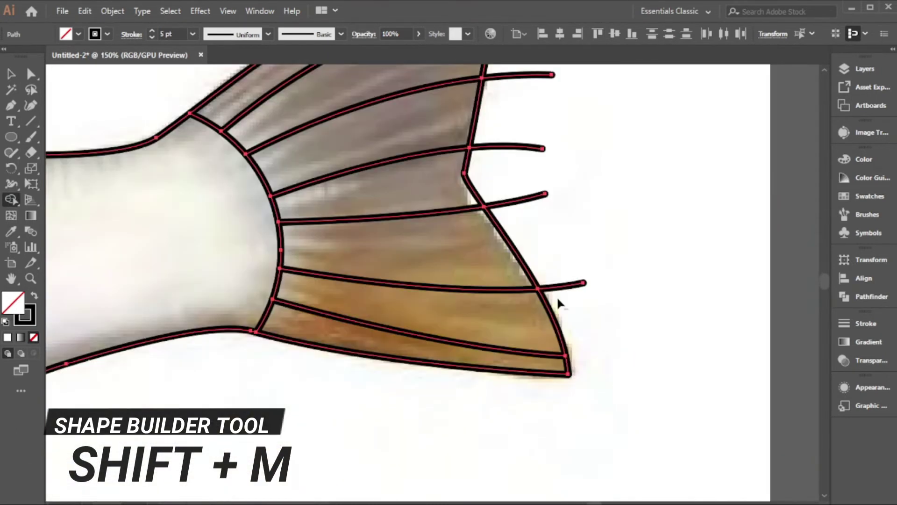
scroll(558, 303, "down", 6, "alt")
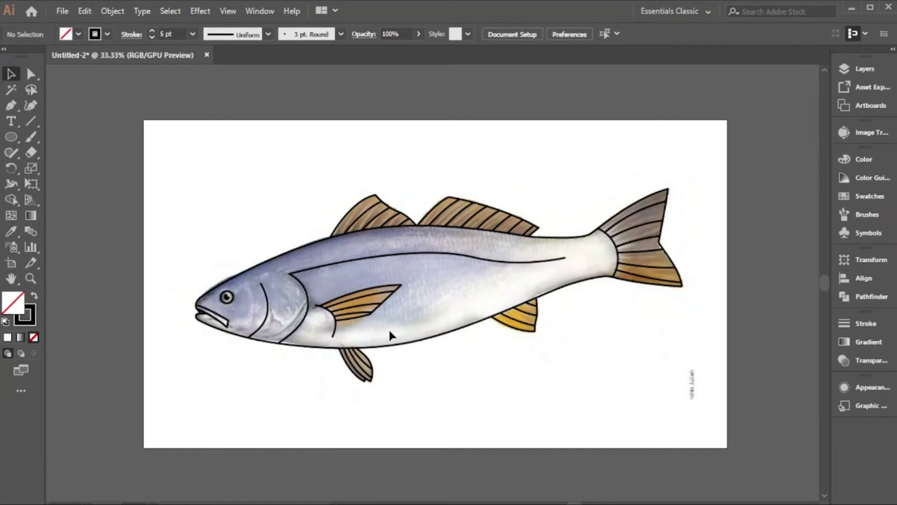
- Add a new layer named color and place it between the outlines layer and Layer 1
left_click(845, 67)
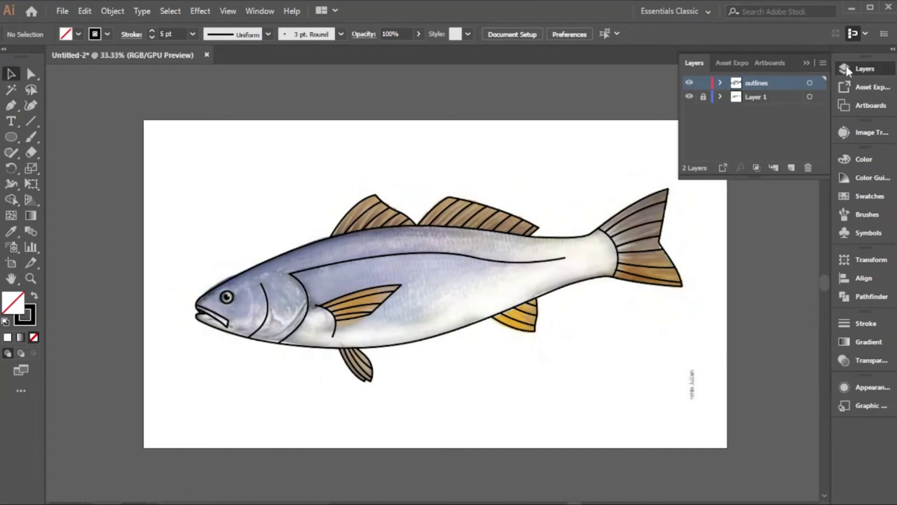
left_click(791, 167)
left_click_drag(766, 85, 761, 99)
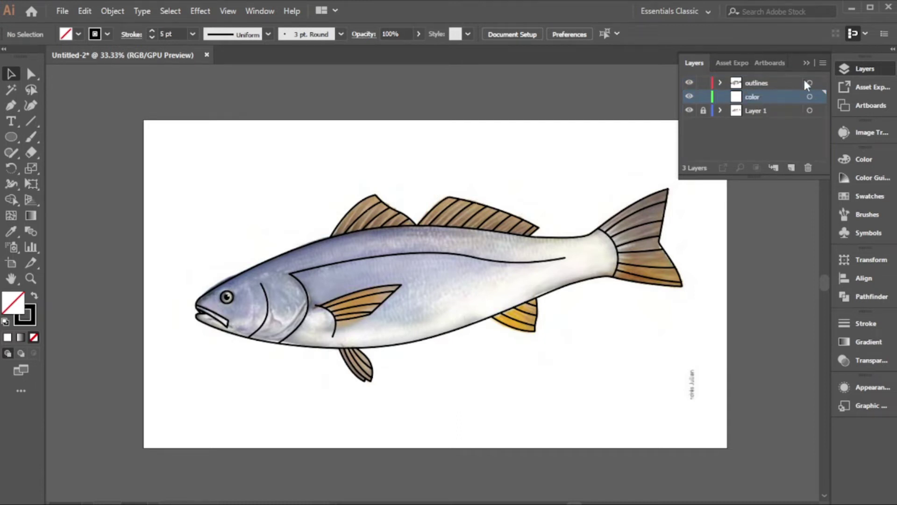
left_click(806, 63)
scroll(743, 164, "up", 1)
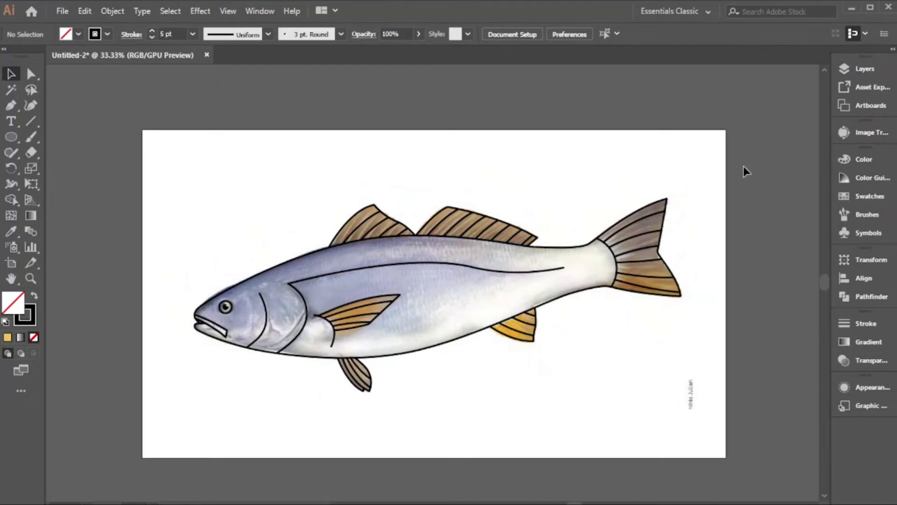
- Select the outline paths of the body, both dorsal fins, the tail and the anal fin together
scroll(332, 239, "up", 2)
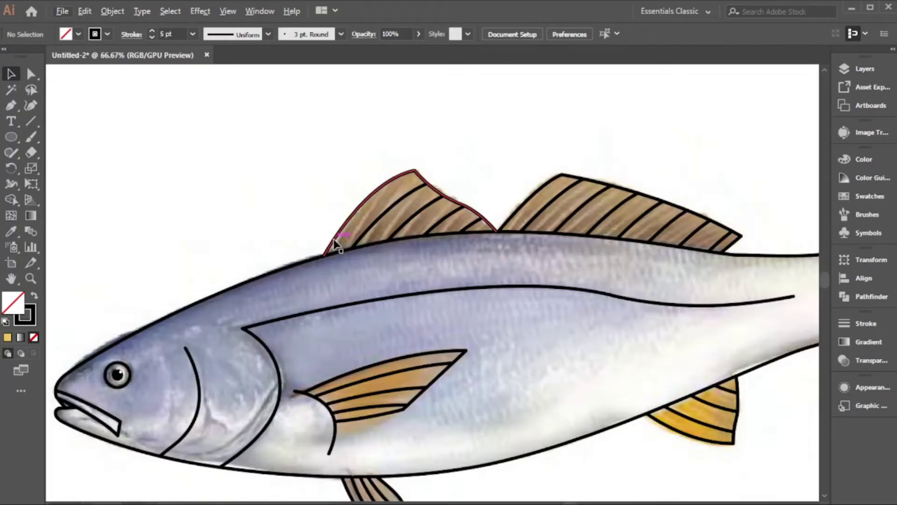
left_click(333, 239)
left_click(302, 262, "shift")
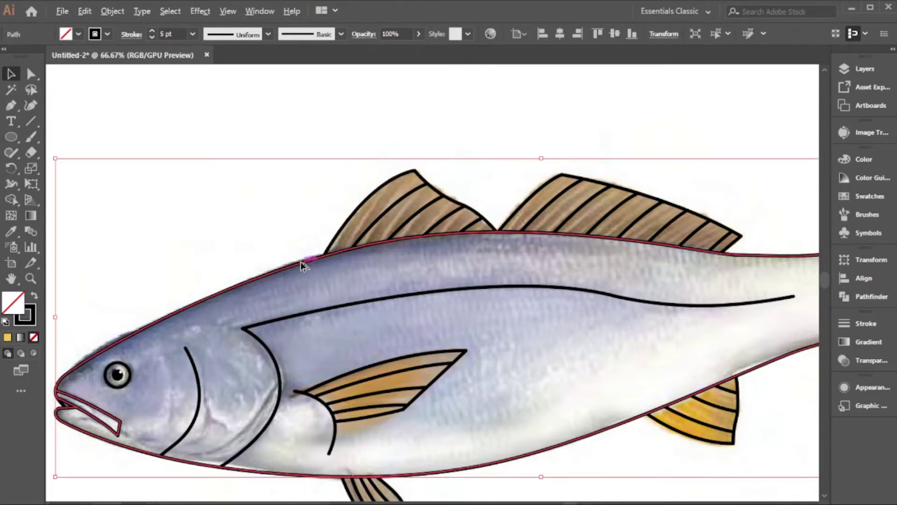
scroll(302, 262, "down", 3)
scroll(374, 245, "up", 2)
scroll(454, 234, "down", 2)
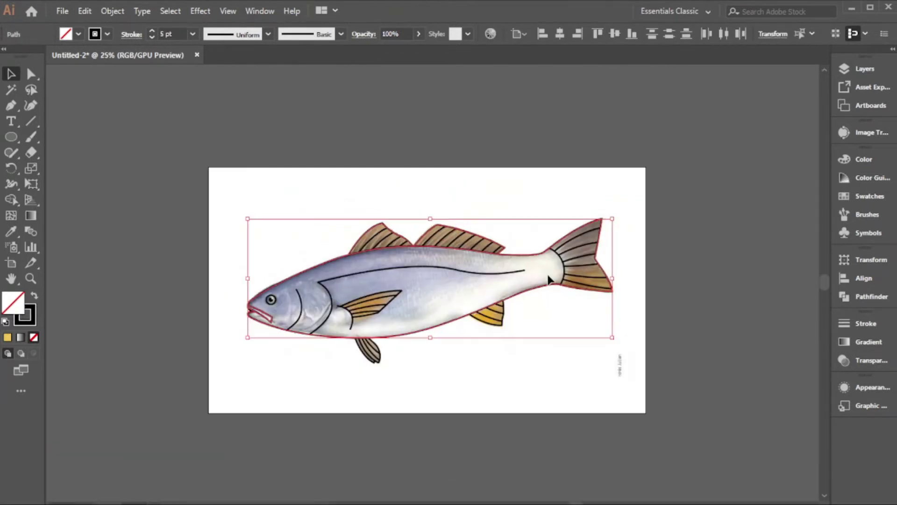
scroll(560, 280, "up", 4)
scroll(624, 250, "down", 3)
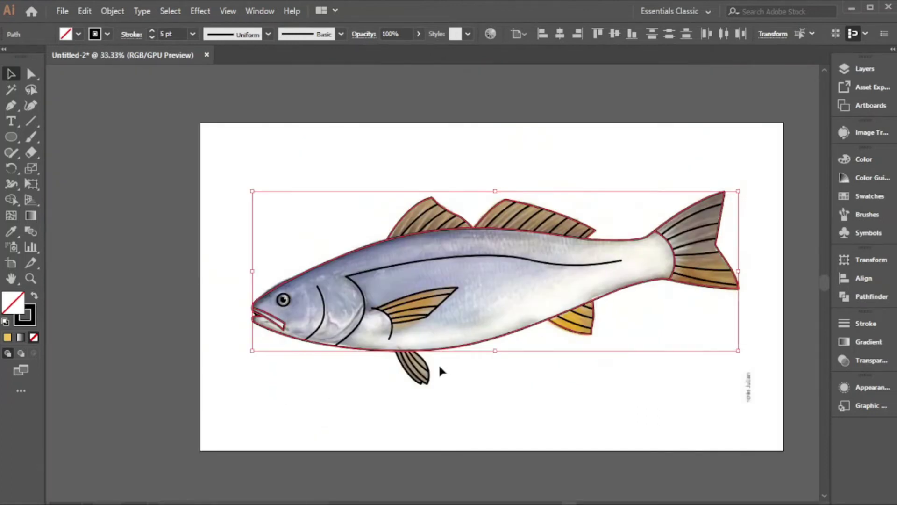
- Add the pelvic fin's front and rear outline paths to the selection
scroll(438, 364, "up", 3)
left_click(406, 377, "shift")
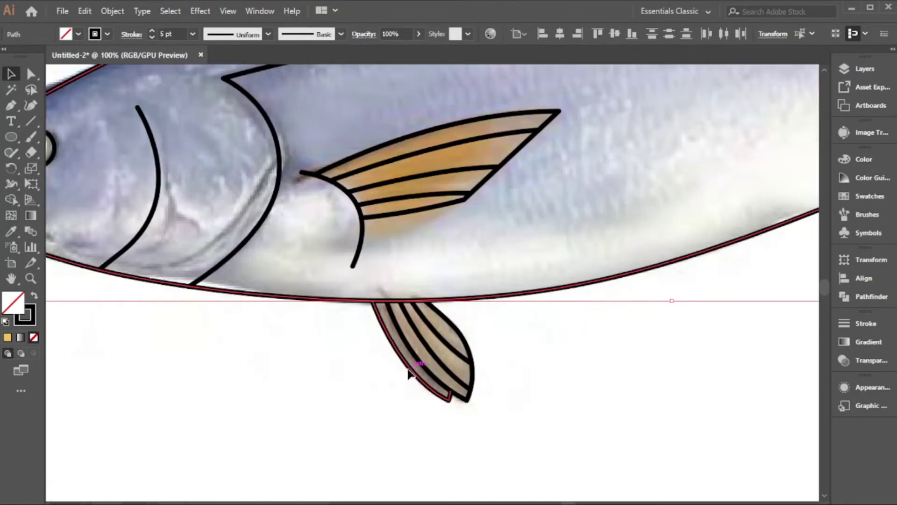
left_click(475, 373, "shift")
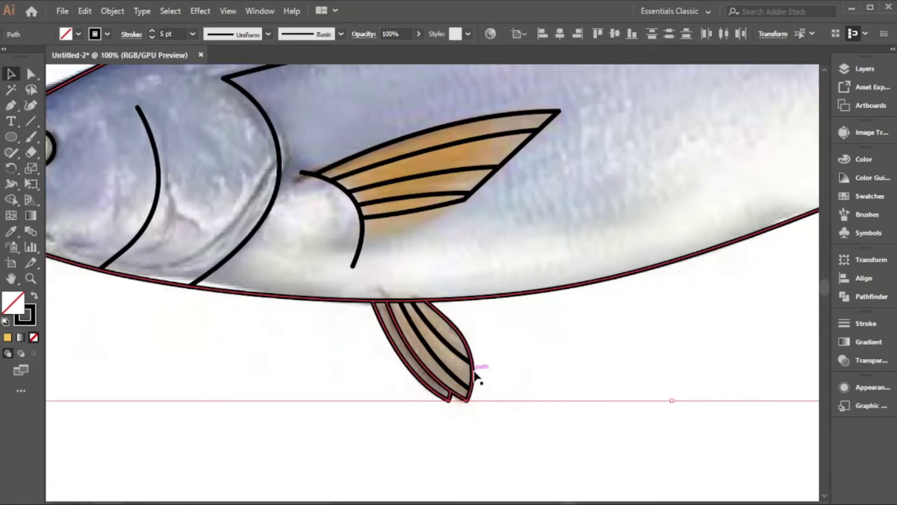
scroll(584, 365, "down", 3)
scroll(375, 312, "up", 2)
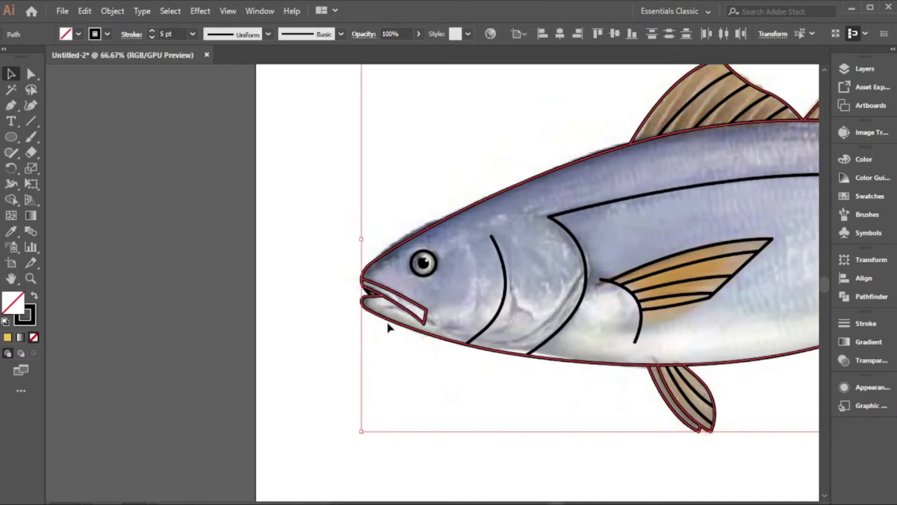
scroll(389, 326, "down", 1)
left_click_drag(572, 291, 313, 341)
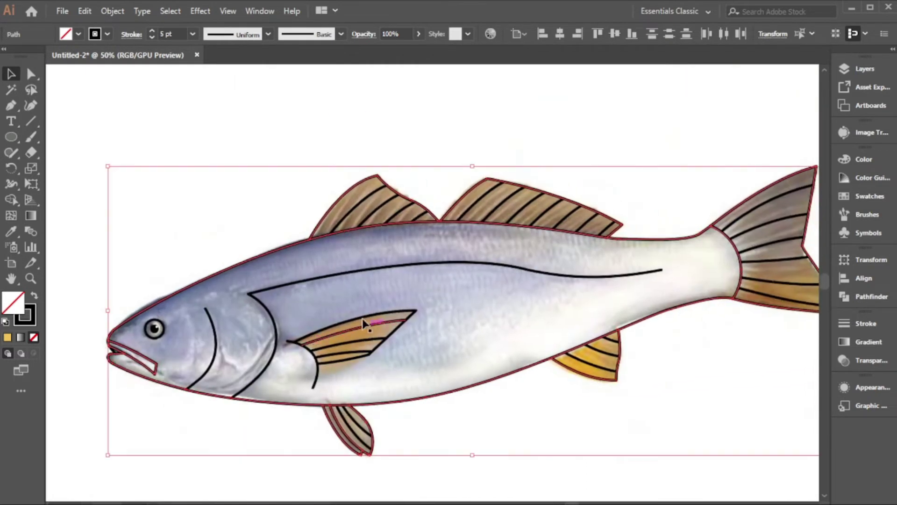
scroll(439, 295, "down", 1)
scroll(434, 297, "down", 1)
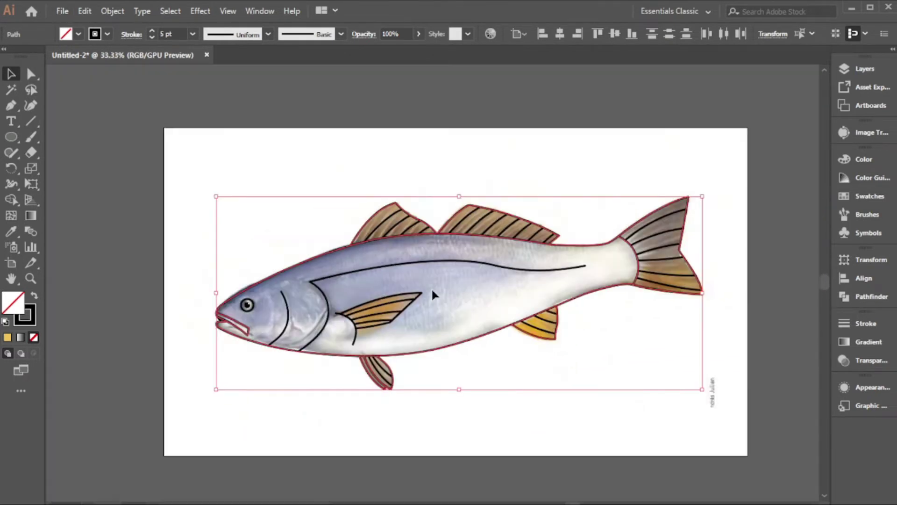
- Use Shape Builder to turn the regions enclosed by the selected body, dorsal, tail, anal and pelvic fin outlines into closed shapes
left_click(10, 198)
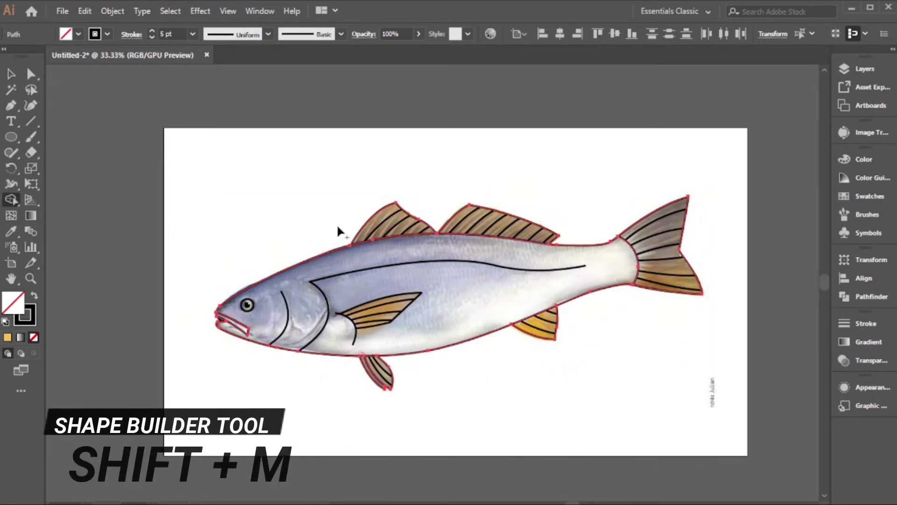
scroll(384, 228, "up", 2)
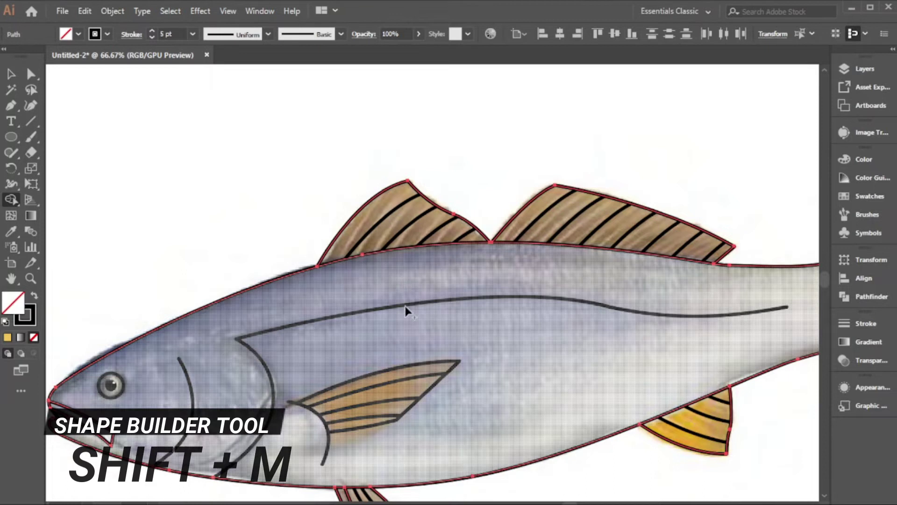
scroll(405, 310, "down", 3)
scroll(430, 310, "up", 1)
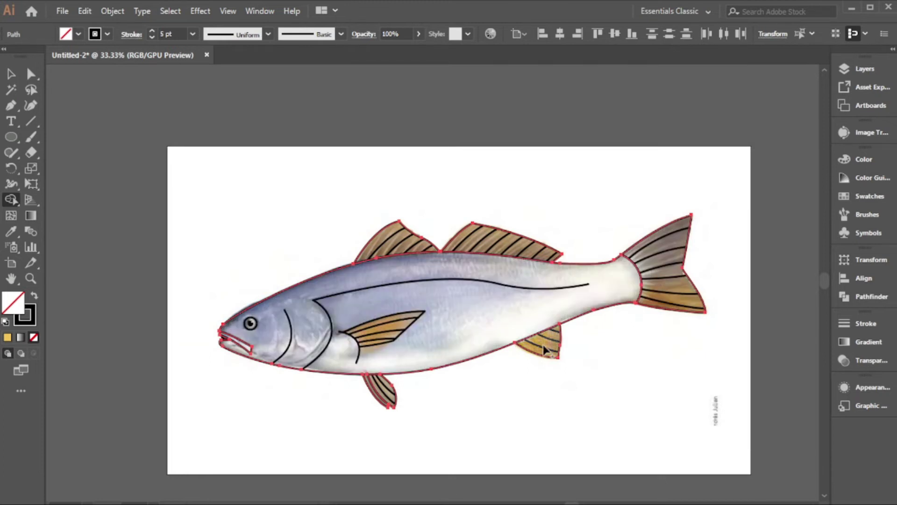
scroll(370, 398, "up", 4)
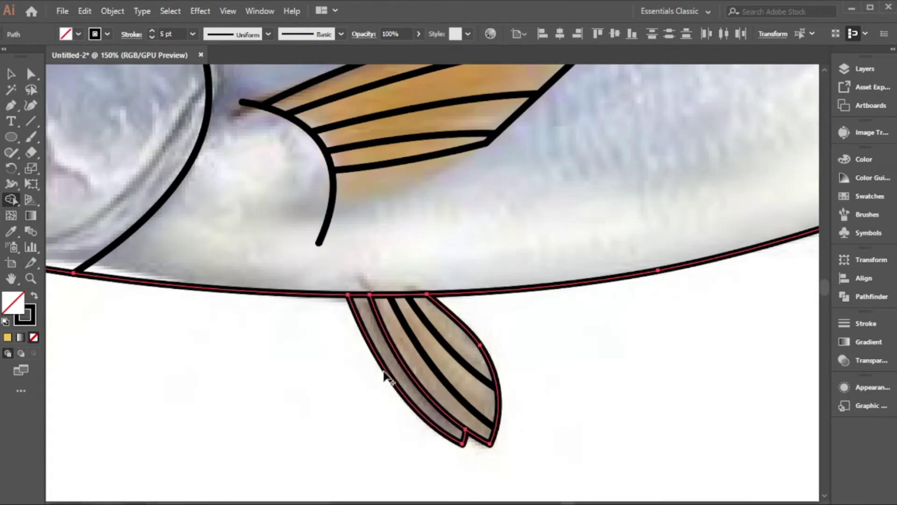
scroll(402, 388, "down", 3)
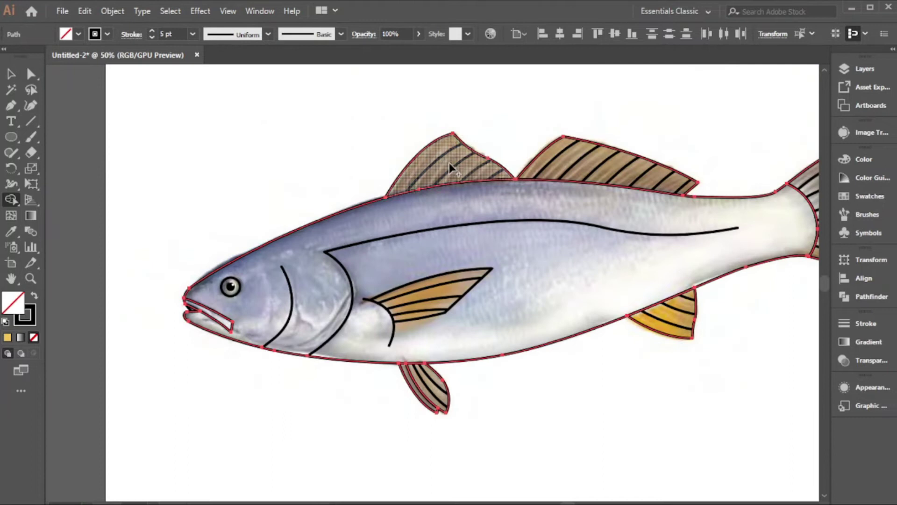
scroll(447, 262, "down", 1)
scroll(316, 299, "up", 5)
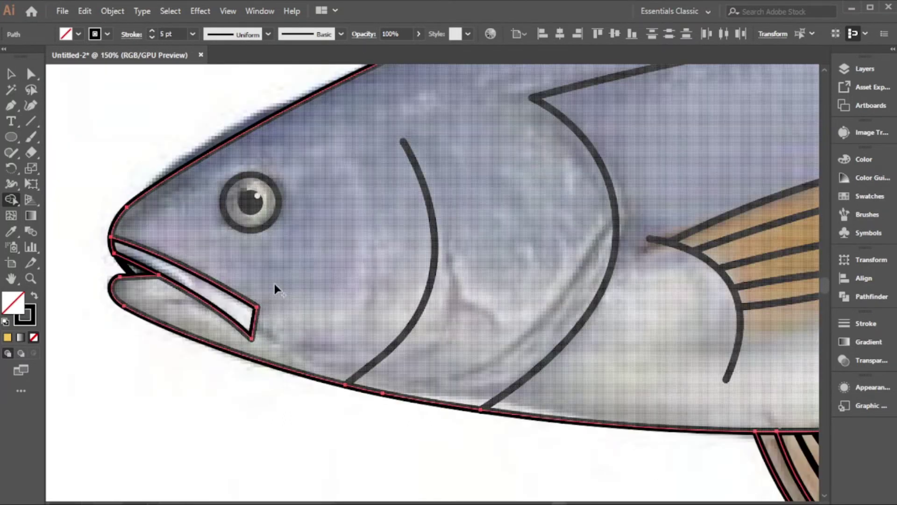
scroll(275, 282, "down", 2)
scroll(276, 283, "up", 3)
- Add the small mouth-corner path to the selection and build the mouth regions with Shape Builder
left_click(14, 75)
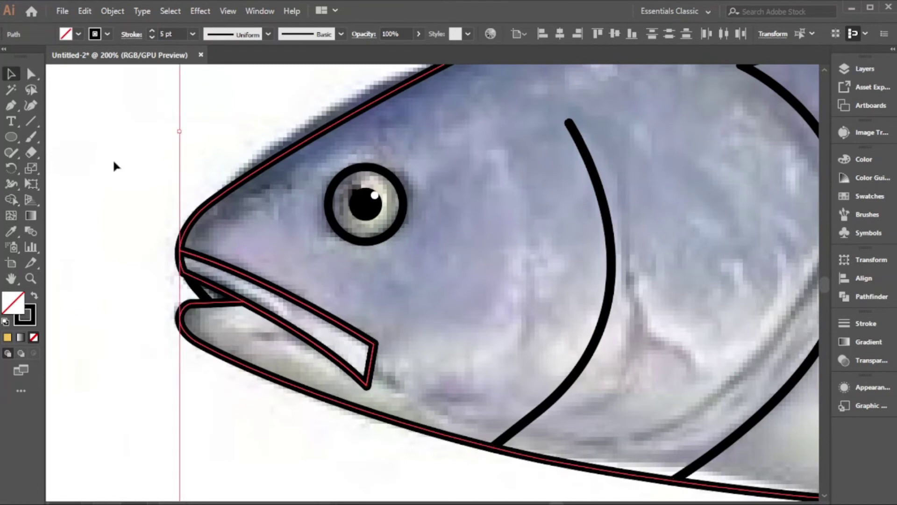
left_click(11, 200)
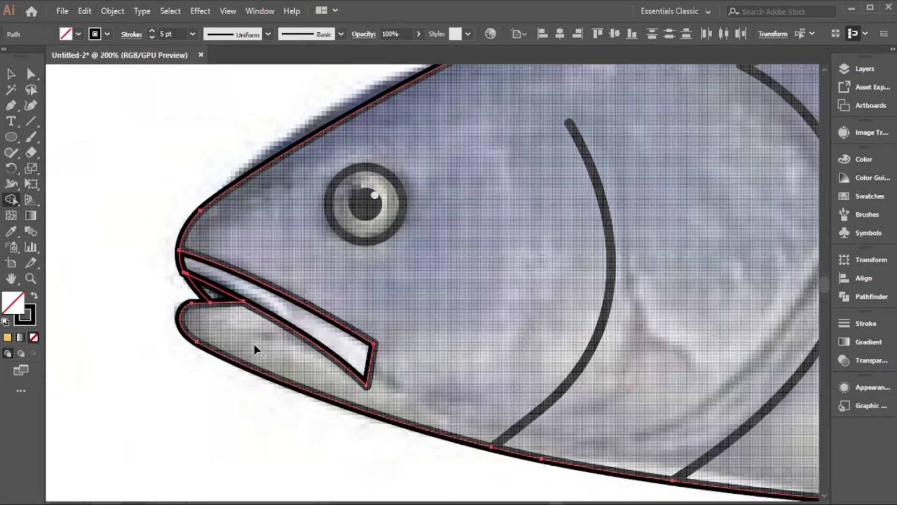
scroll(254, 344, "down", 2)
left_click(11, 75)
scroll(252, 178, "down", 3)
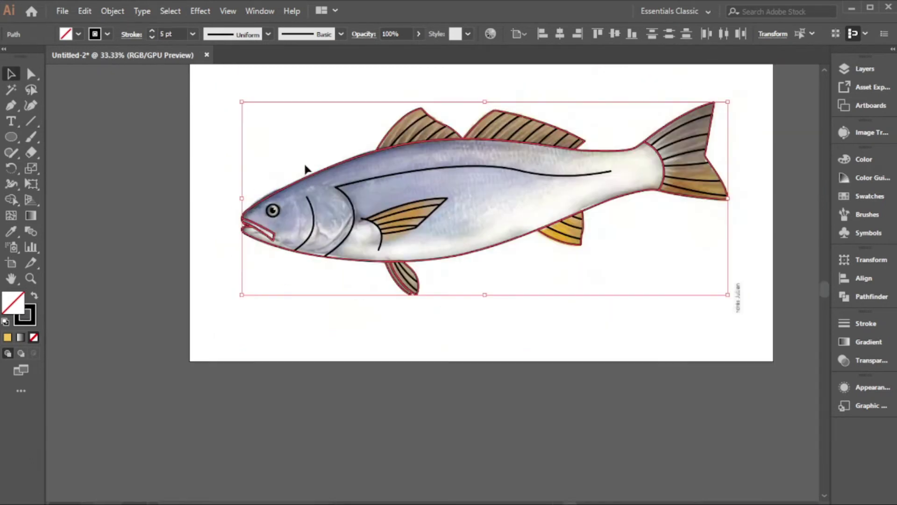
- Test the body as a separate closed shape by moving it below the fish, and undo the move
left_click(305, 169)
left_click_drag(335, 165, 331, 279)
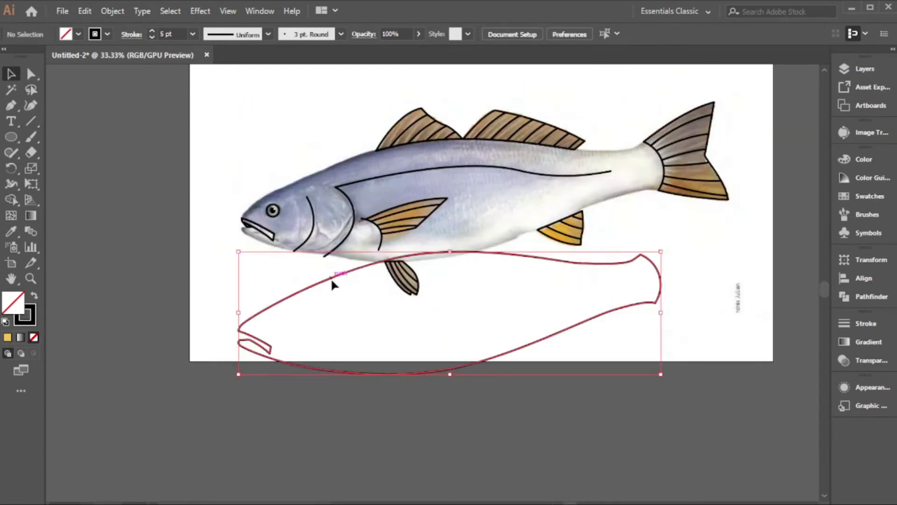
key("ctrl+z")
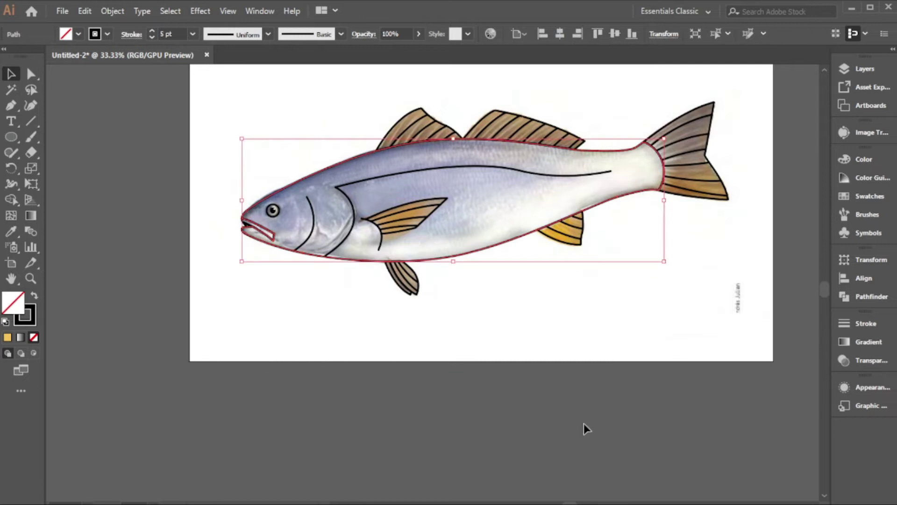
left_click(585, 392)
left_click_drag(552, 342, 524, 405)
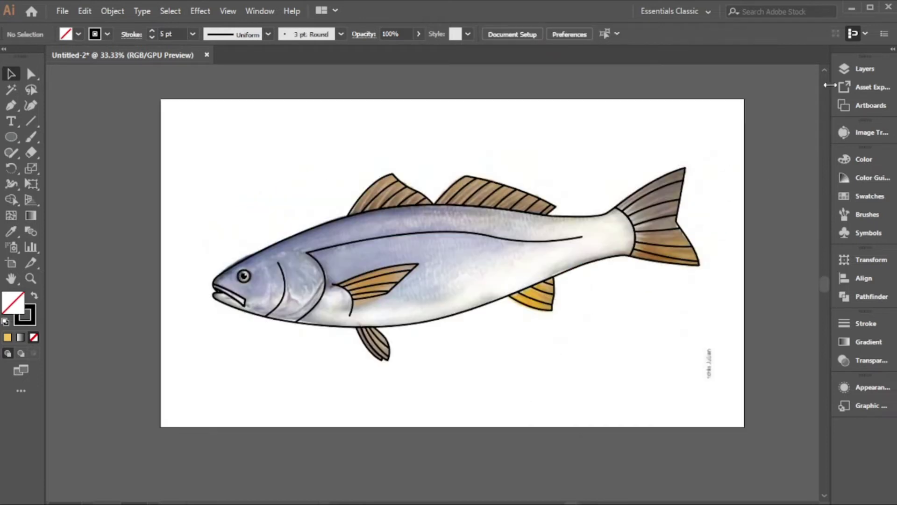
- Select the closed body, dorsal, tail, anal and pelvic fin shapes with the eye, and duplicate them onto the color layer
left_click(837, 72)
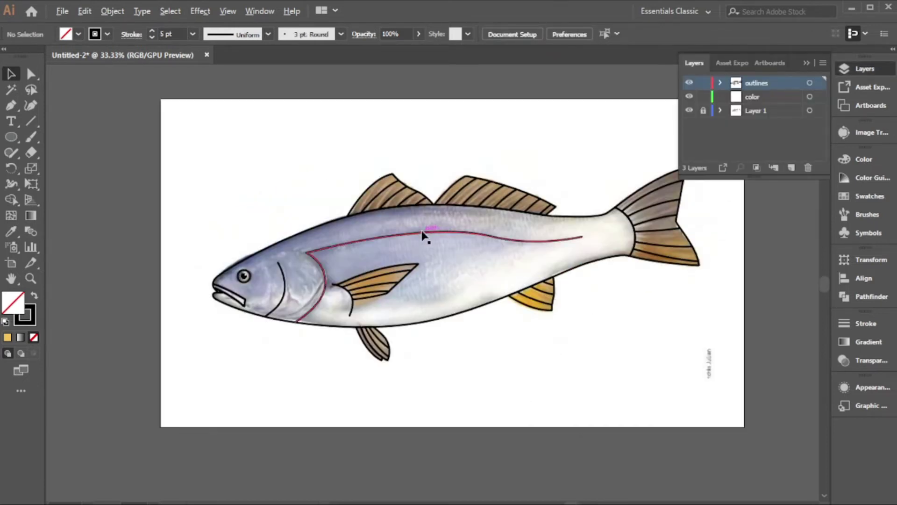
scroll(422, 232, "up", 1)
left_click(415, 172)
left_click(507, 153, "shift")
left_click(716, 195, "shift")
left_click(696, 204, "shift")
left_click(371, 397, "shift")
left_click(342, 402, "shift")
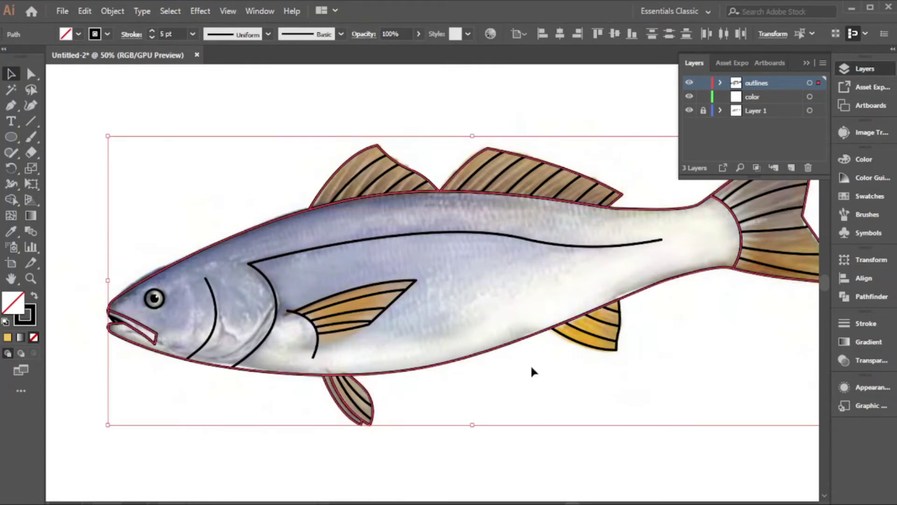
left_click(155, 298, "shift")
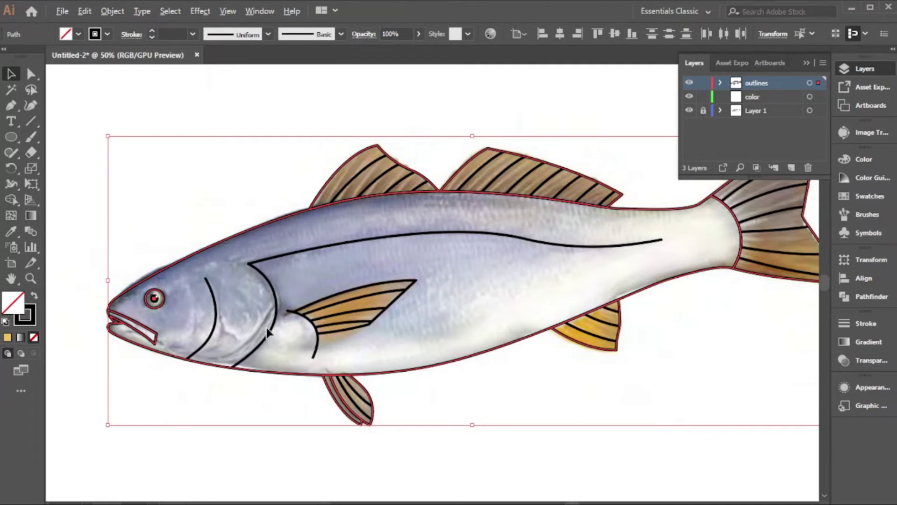
scroll(286, 329, "down", 1)
scroll(352, 327, "up", 1)
scroll(352, 327, "down", 1)
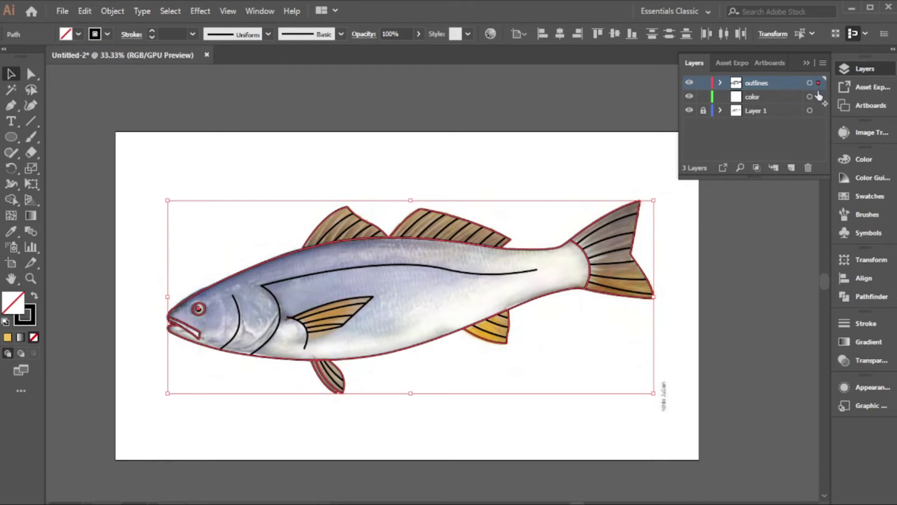
left_click_drag(819, 99, 820, 97)
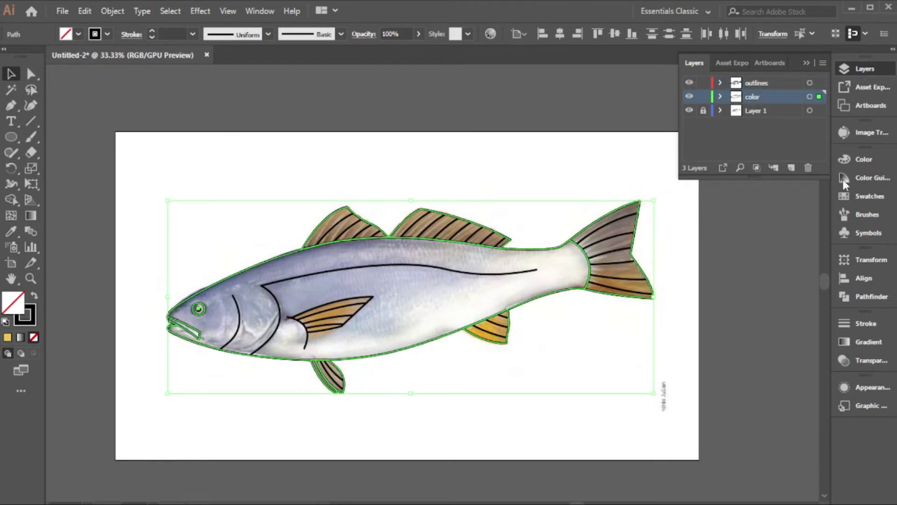
- Swap fill and stroke on the color-layer copies, and fill them with the light blue-grey swatch (R=183 G=187 B=209)
left_click(857, 160)
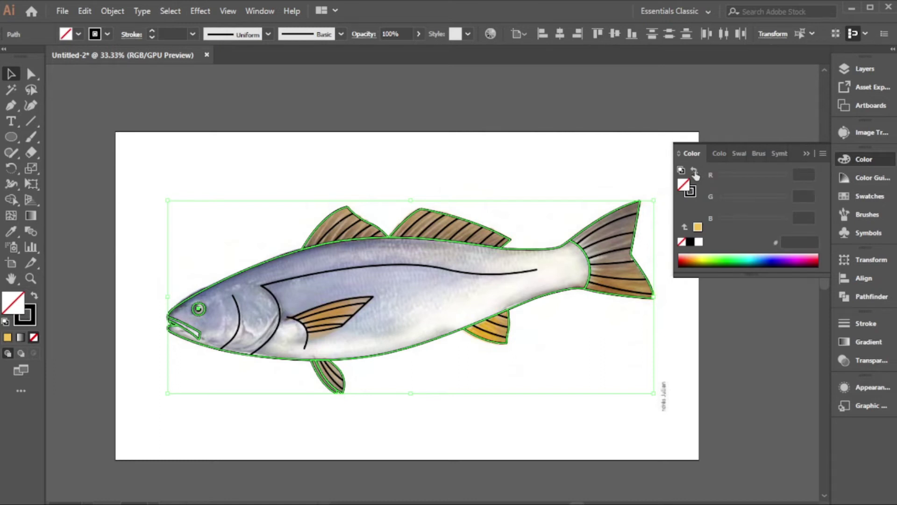
left_click(695, 172)
left_click(805, 154)
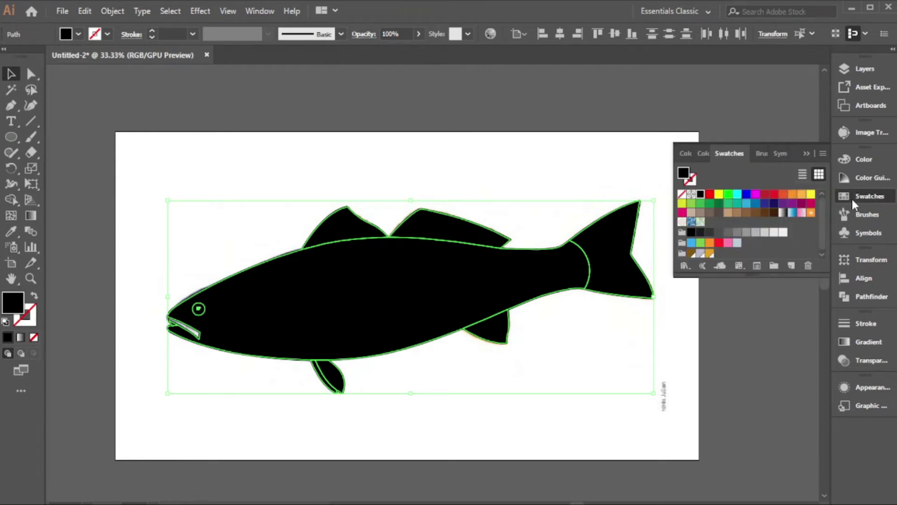
left_click(700, 255)
scroll(391, 314, "up", 1)
scroll(403, 313, "down", 1)
left_click(440, 355)
left_click(417, 314)
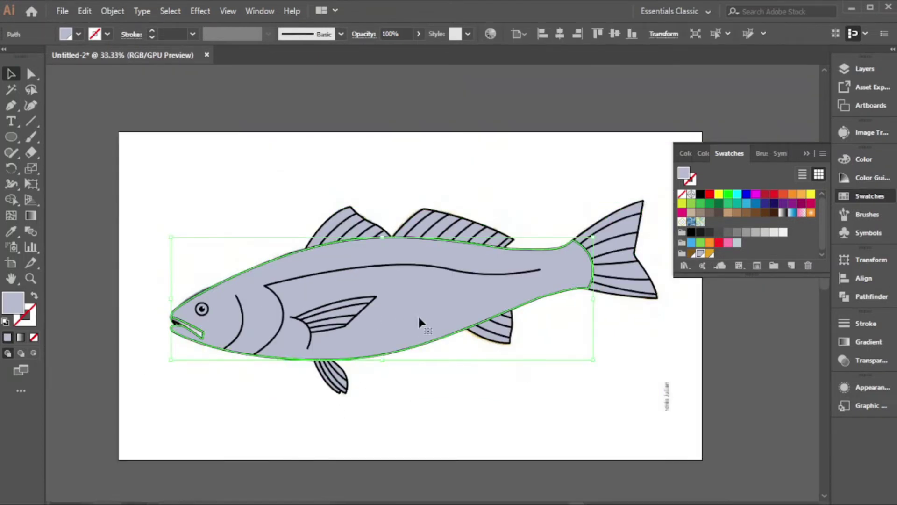
- Fill both dorsal fins with the golden-orange swatch
left_click(349, 226)
scroll(351, 224, "up", 2)
left_click(471, 225, "shift")
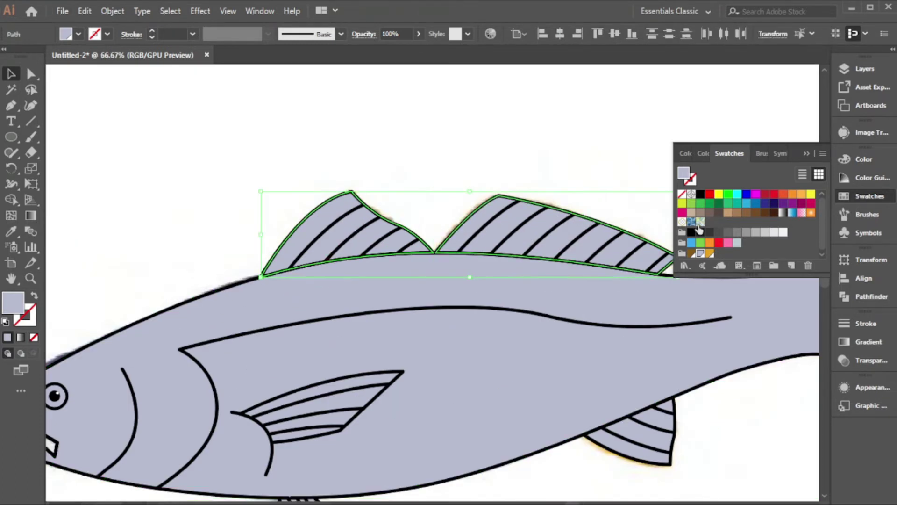
left_click(709, 252)
scroll(429, 294, "down", 1)
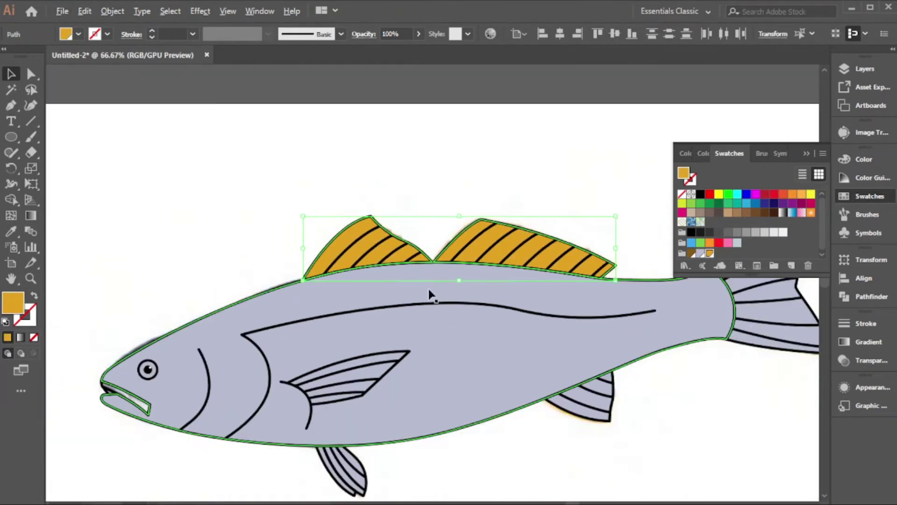
- Fill both pelvic fin parts, the anal fin and the tail with the same golden-orange swatch
scroll(429, 295, "down", 2)
left_click(360, 406)
scroll(359, 407, "up", 2)
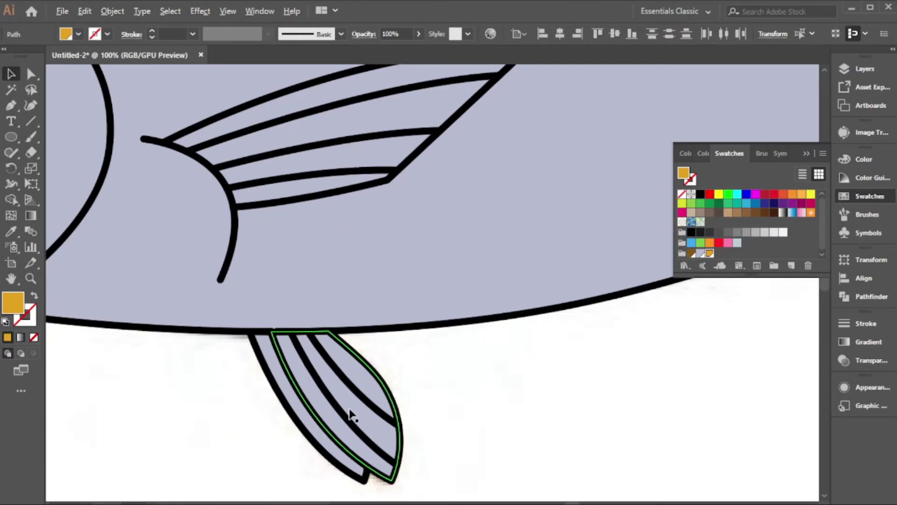
left_click(373, 387)
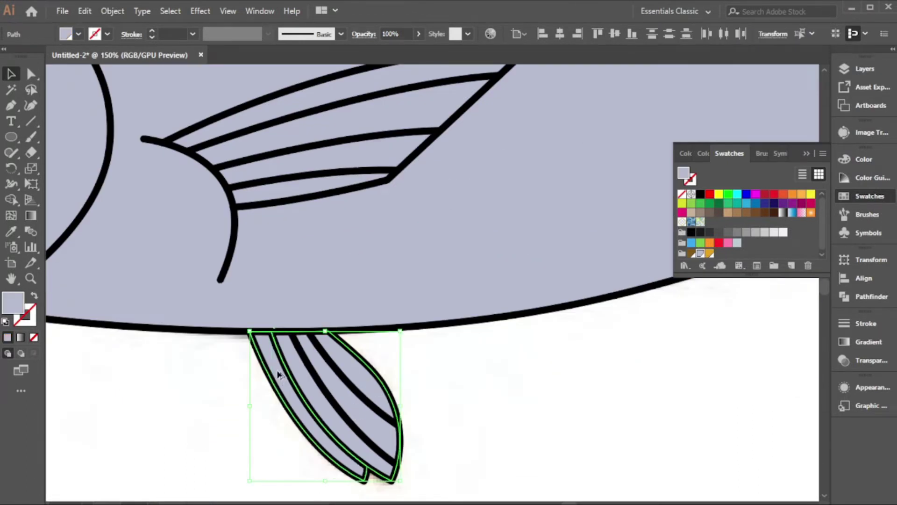
scroll(286, 370, "down", 2)
left_click(604, 306, "shift")
left_click_drag(520, 340, 408, 414)
scroll(362, 373, "down", 2)
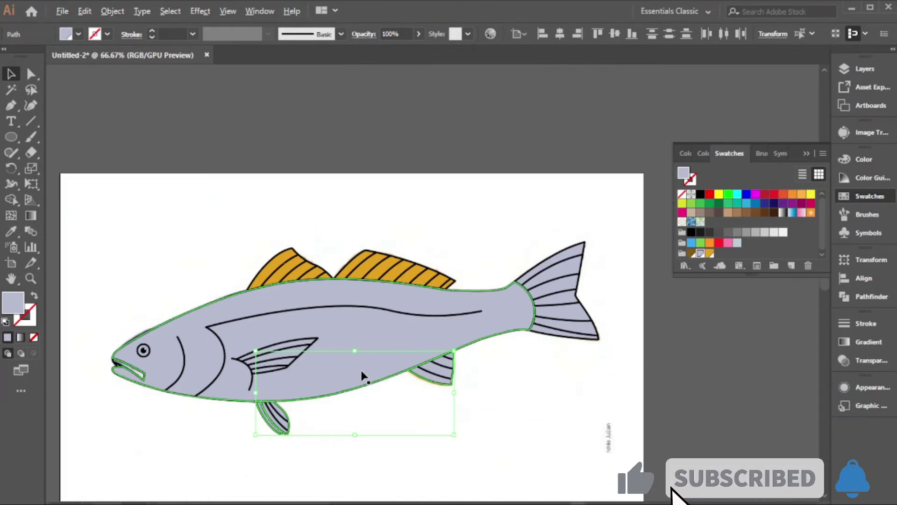
scroll(585, 327, "up", 1)
scroll(584, 332, "up", 2)
left_click(560, 301, "shift")
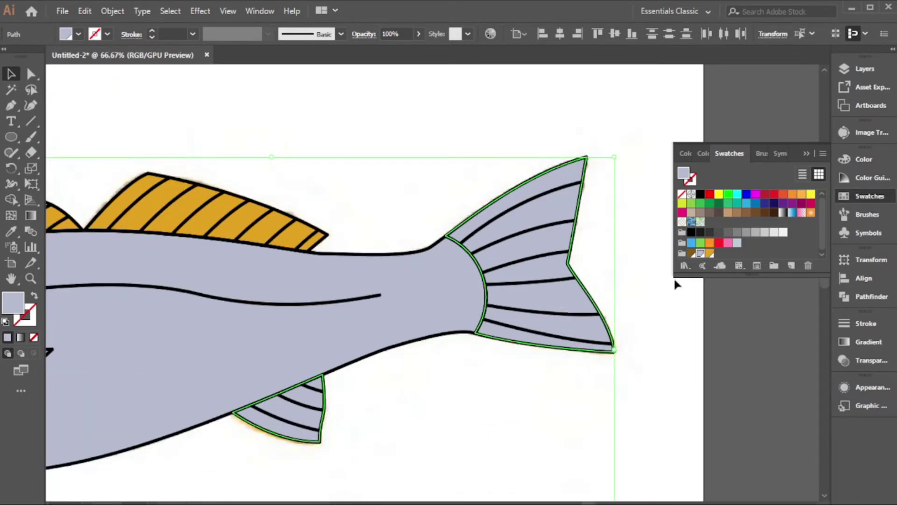
left_click(710, 254)
scroll(642, 369, "down", 3)
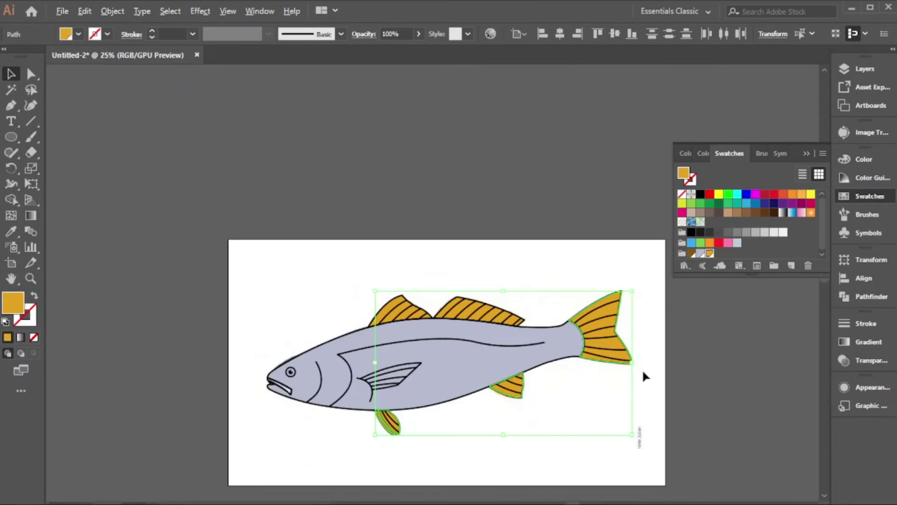
left_click(343, 425)
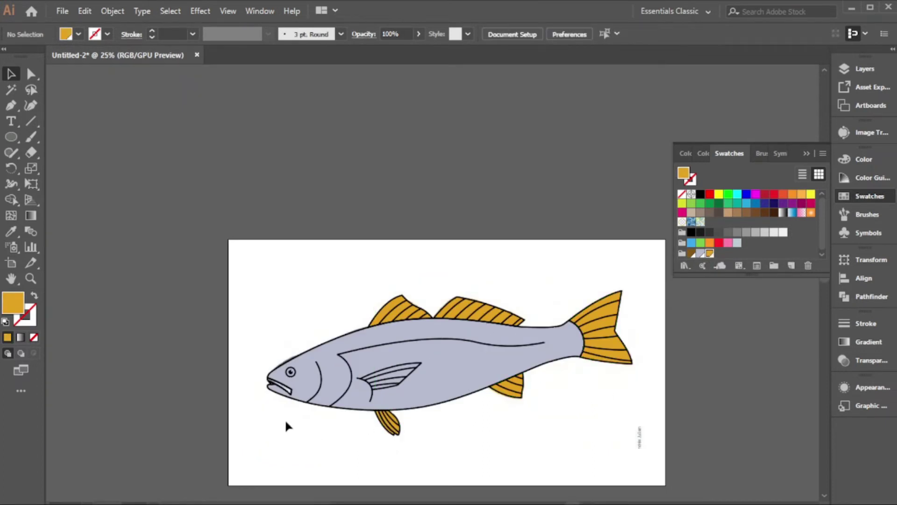
- Select the upper lip and mouth-corner outlines together, and duplicate them onto the color layer
scroll(286, 416, "up", 6)
left_click(175, 240)
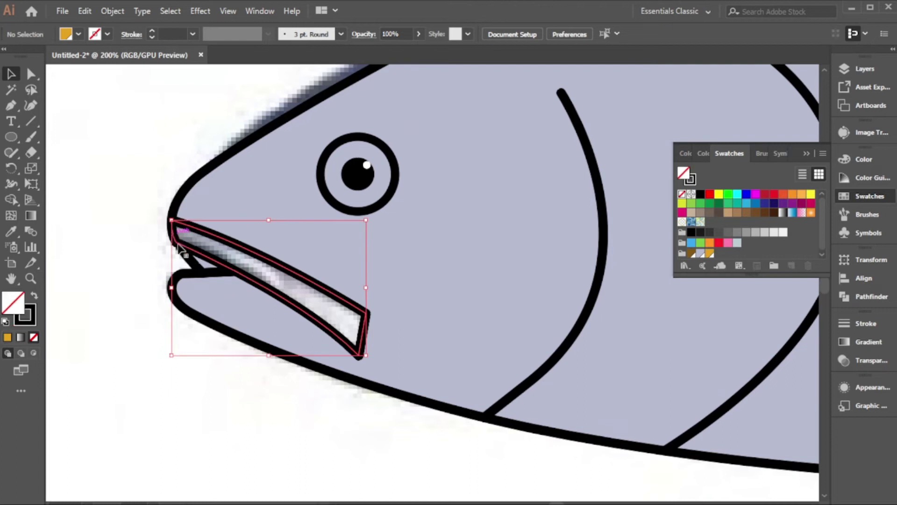
scroll(207, 266, "down", 2)
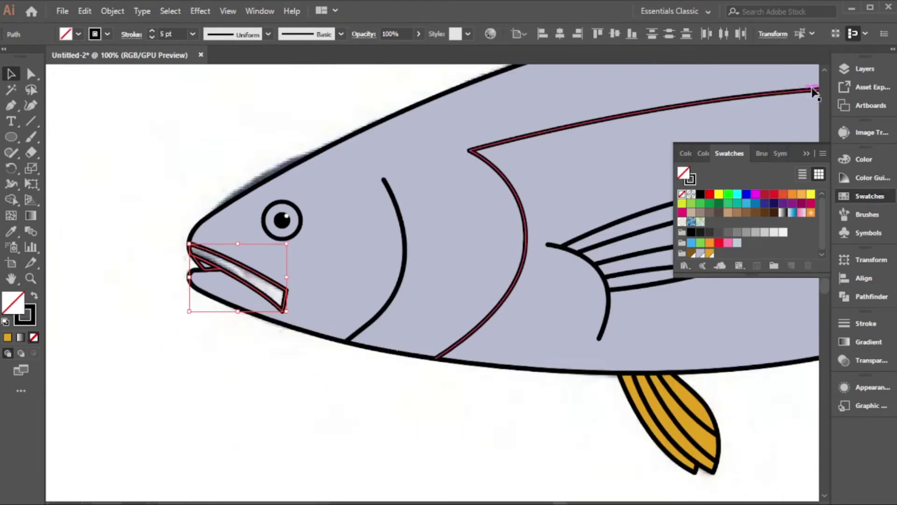
left_click(864, 68)
left_click_drag(819, 99, 819, 97)
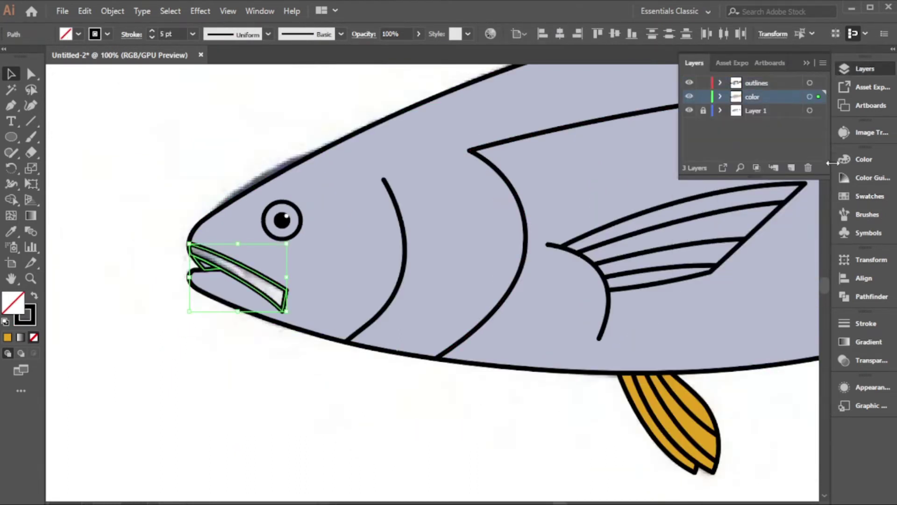
- Swap fill and stroke on the mouth copies, and sample the body's light blue-grey with the Eyedropper as their fill
left_click(848, 155)
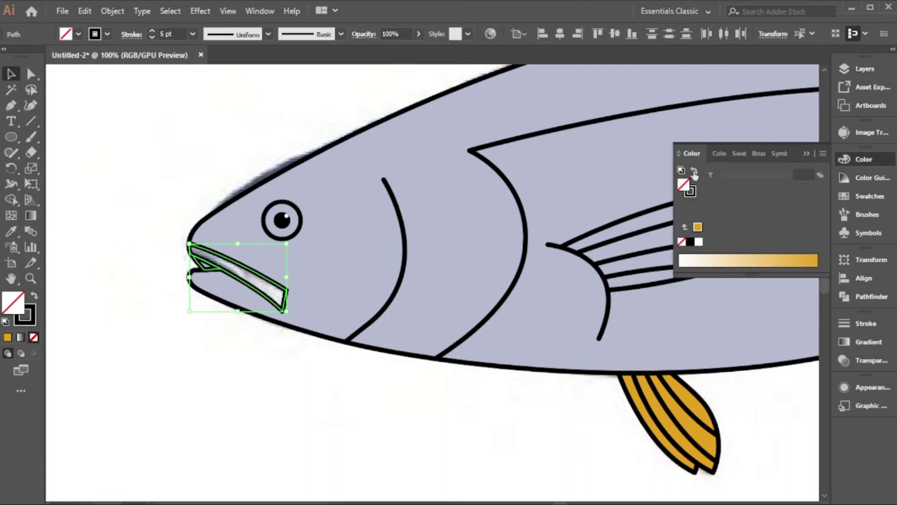
left_click(695, 172)
scroll(248, 285, "down", 3)
scroll(184, 286, "up", 2)
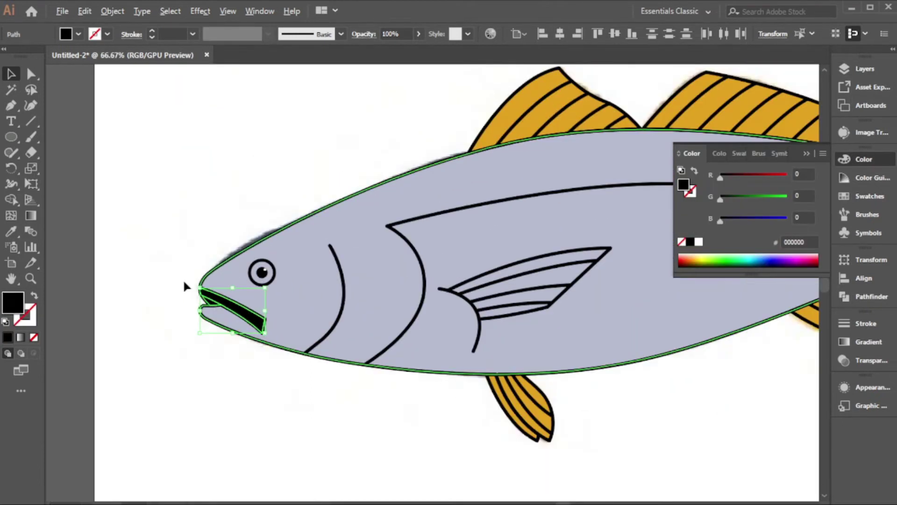
left_click(11, 232)
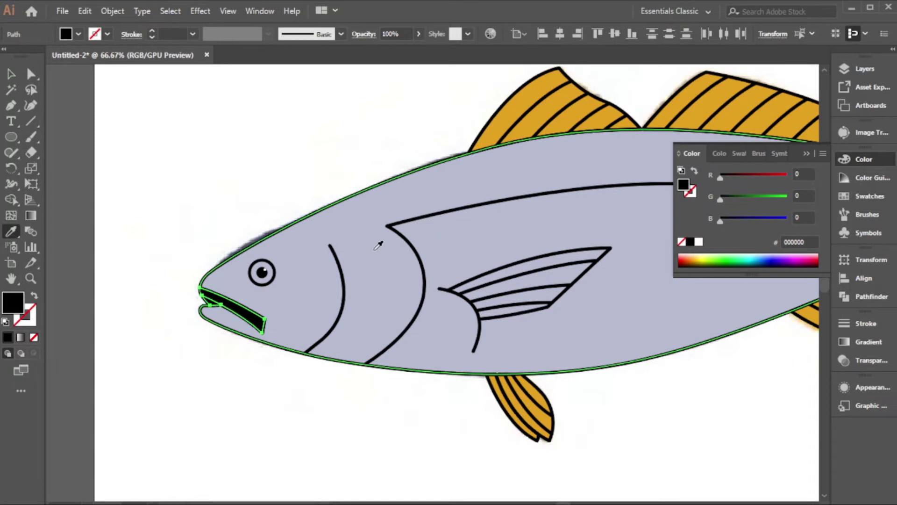
left_click(378, 245)
left_click(12, 74)
left_click(166, 123)
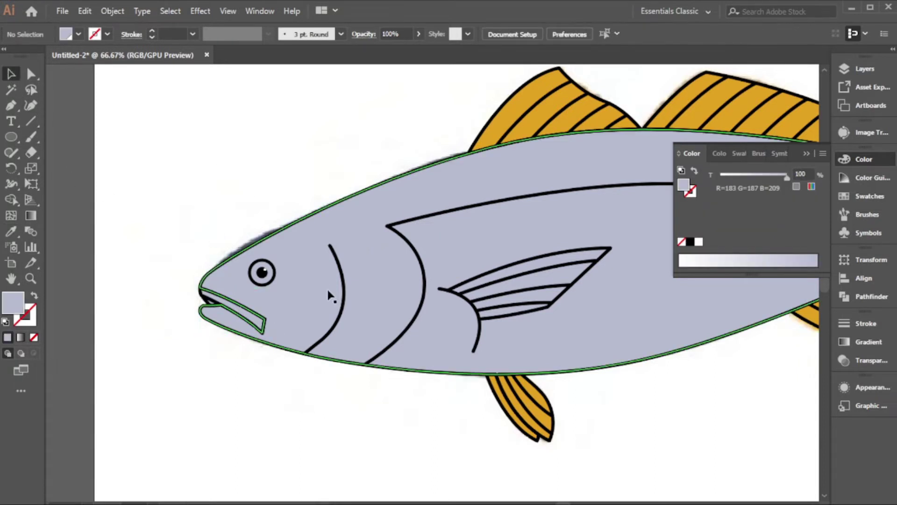
scroll(329, 295, "down", 1, "alt")
left_click_drag(428, 305, 333, 277)
scroll(337, 304, "down", 2, "alt")
scroll(327, 268, "up", 3, "alt")
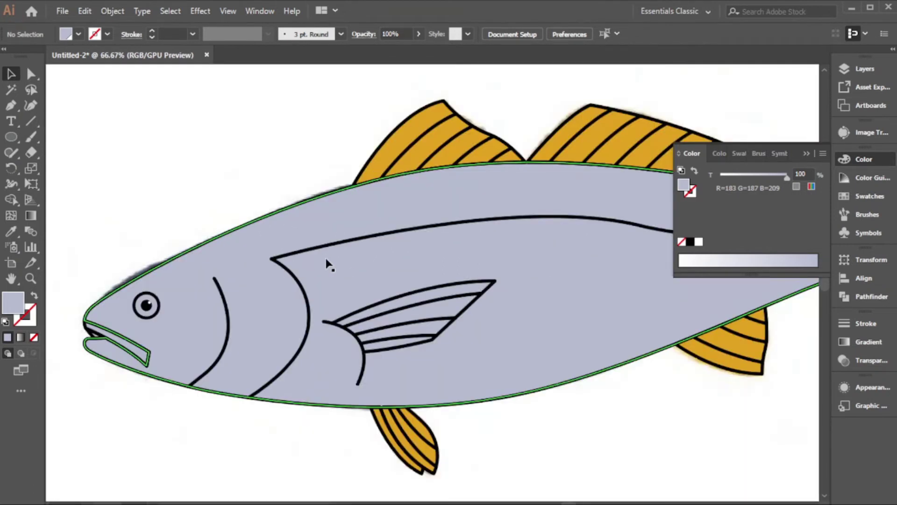
scroll(328, 264, "down", 1, "alt")
scroll(369, 310, "up", 1, "alt")
scroll(369, 311, "right", 1)
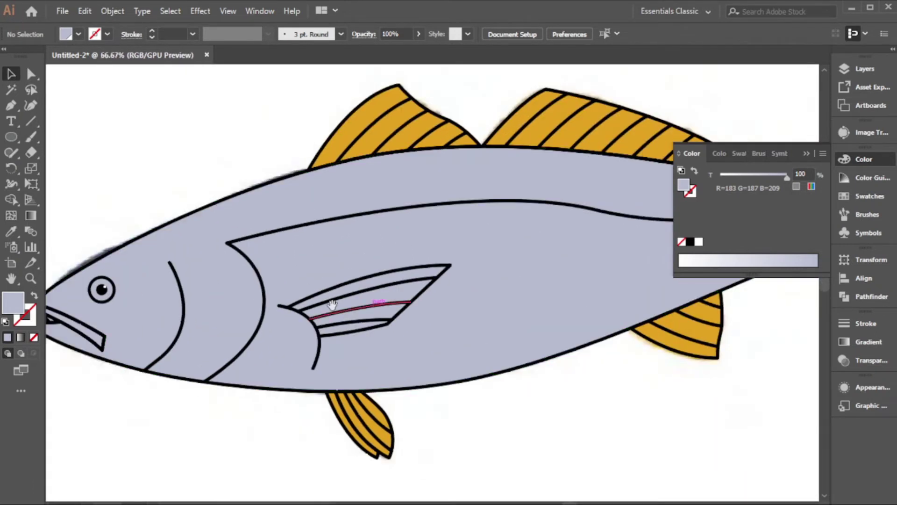
- With the color layer active, pick up the golden-orange fill from the first dorsal fin and deselect it
left_click(845, 70)
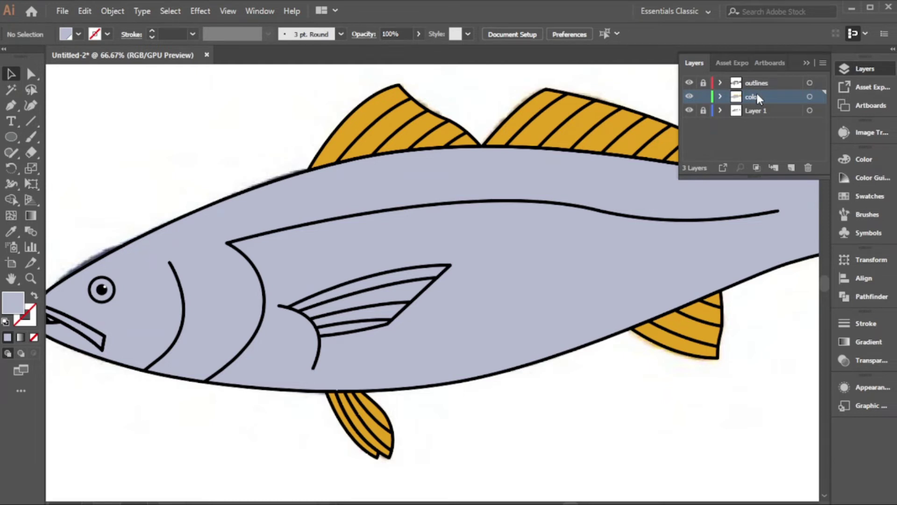
left_click(374, 113)
left_click(259, 126)
scroll(346, 286, "up", 2)
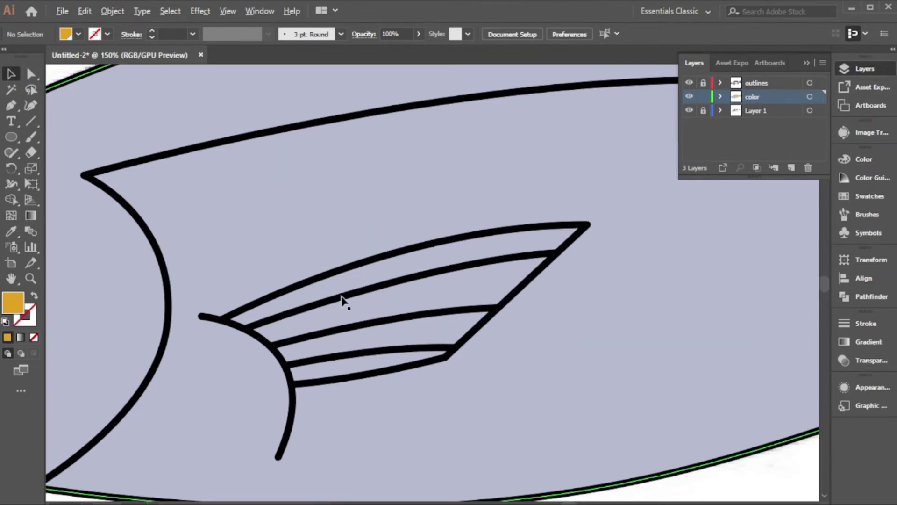
left_click_drag(341, 300, 299, 245)
scroll(312, 301, "down", 2)
scroll(254, 284, "up", 2)
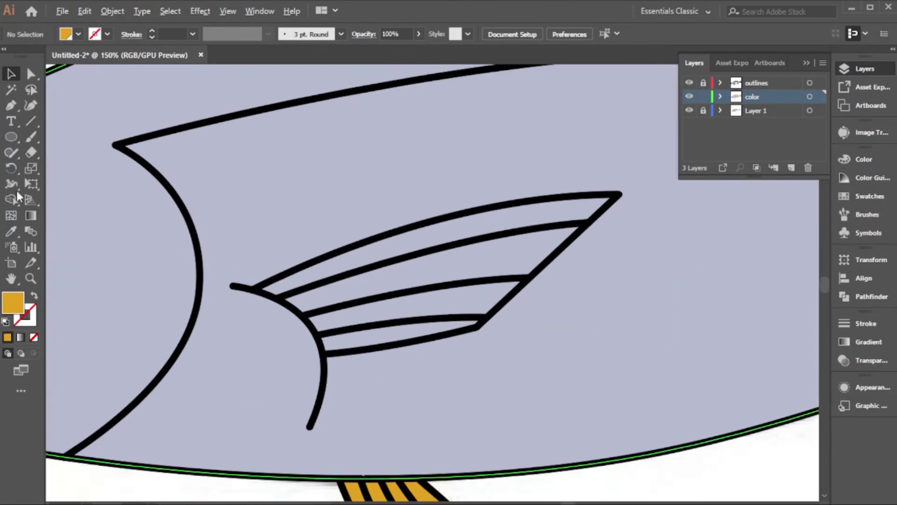
- Draw a closed golden-orange shape with the Pen tool over the pectoral fin, following its outline, and deselect it
left_click(12, 107)
left_click(252, 289)
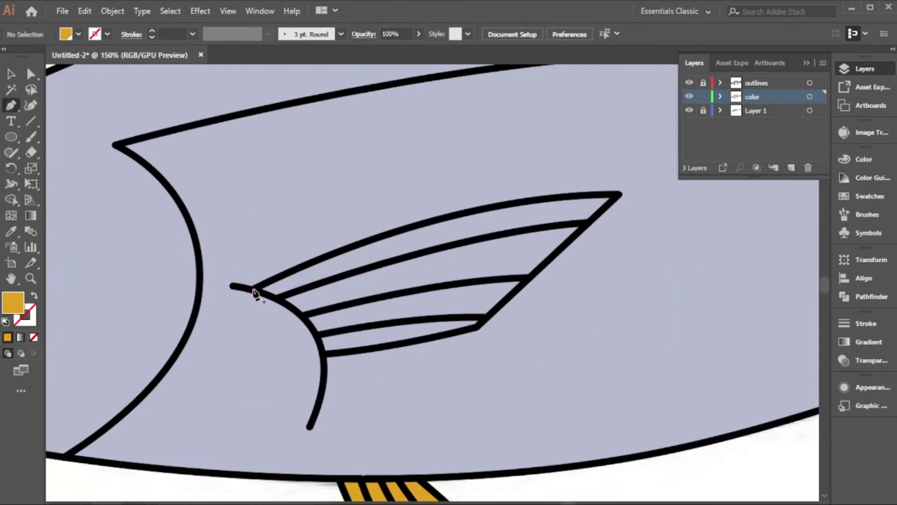
left_click_drag(558, 197, 703, 185)
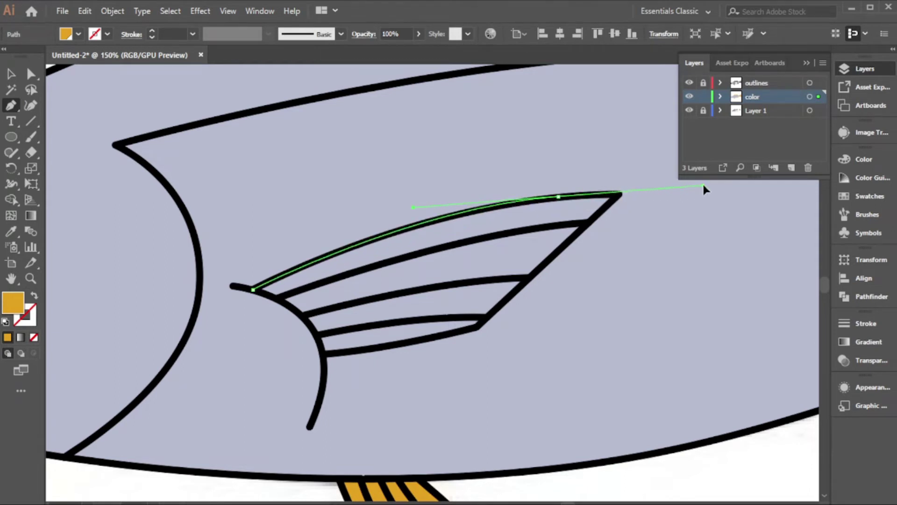
left_click(619, 193)
left_click(477, 328)
left_click(324, 354)
left_click_drag(252, 289, 311, 304)
scroll(369, 284, "down", 3)
left_click(12, 74)
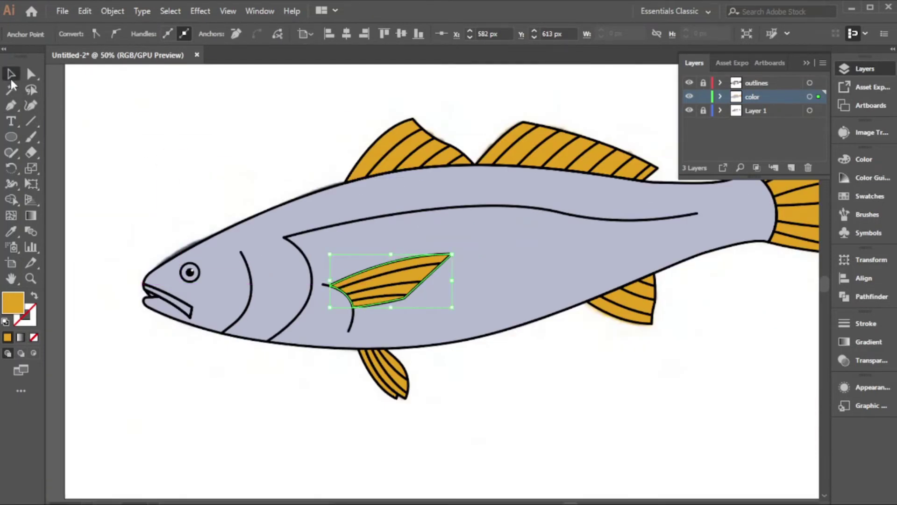
left_click(85, 85)
- Fill the small triangular shape inside the mouth with the darker grey #9295a5 and deselect it
scroll(174, 309, "up", 4)
left_click(89, 269)
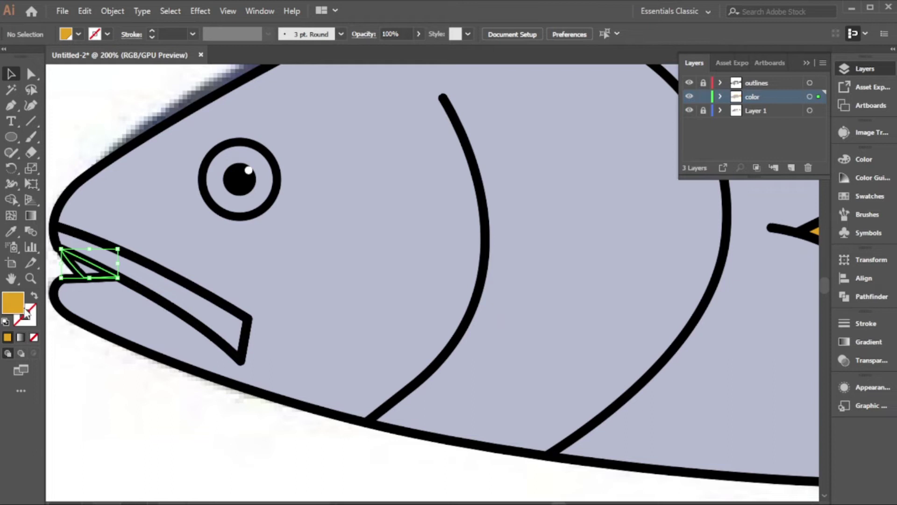
double_click(14, 308)
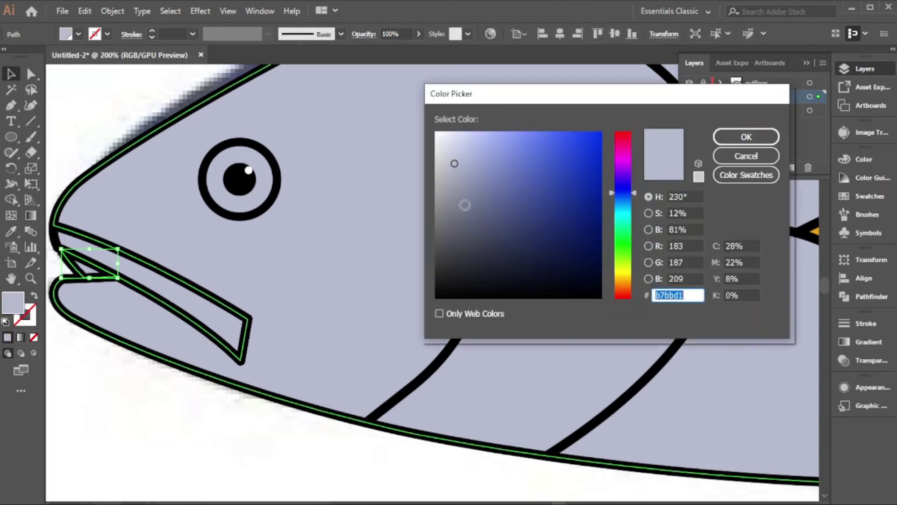
left_click_drag(454, 162, 454, 190)
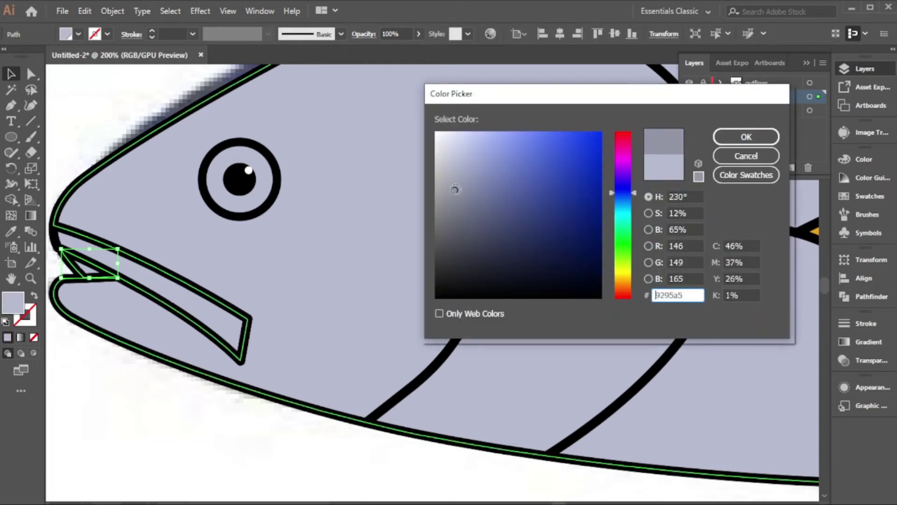
left_click(739, 136)
scroll(377, 310, "down", 3)
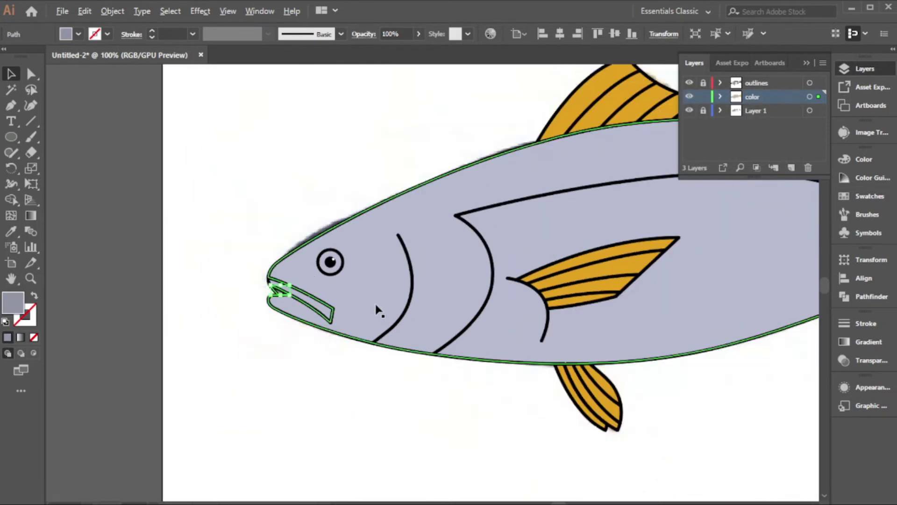
left_click(343, 396)
- Examine the eye's fill circle and the flat coloring of the whole fish
scroll(347, 265, "up", 3)
left_click(329, 281)
scroll(310, 309, "down", 4)
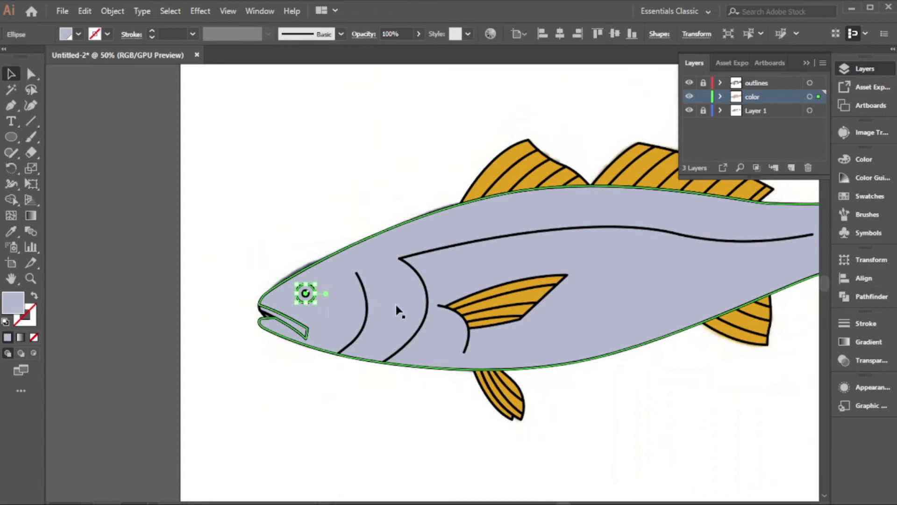
left_click_drag(412, 306, 339, 296)
left_click(348, 425)
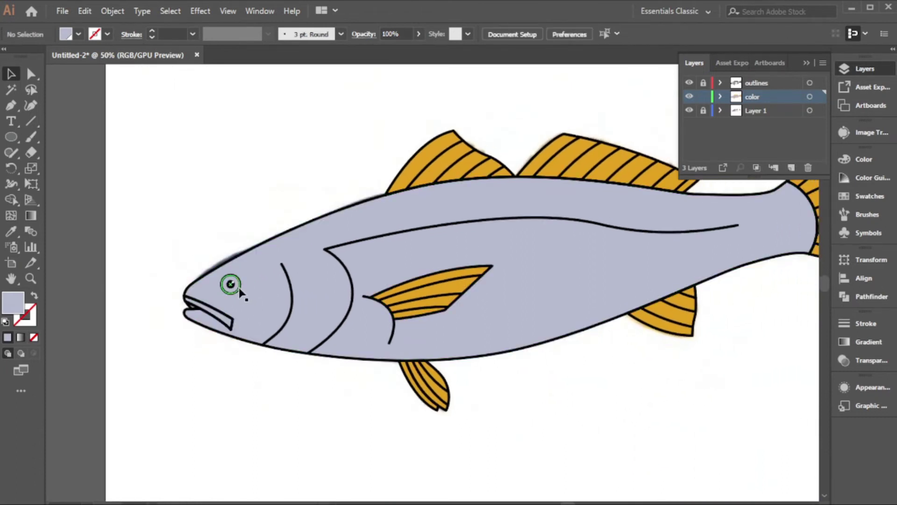
scroll(478, 389, "down", 2)
scroll(452, 391, "up", 1)
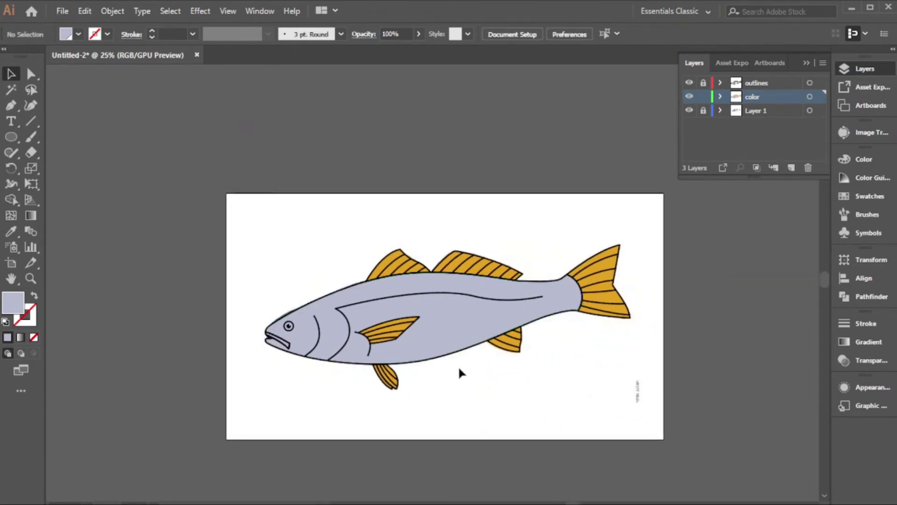
scroll(453, 371, "up", 1)
scroll(448, 384, "up", 1)
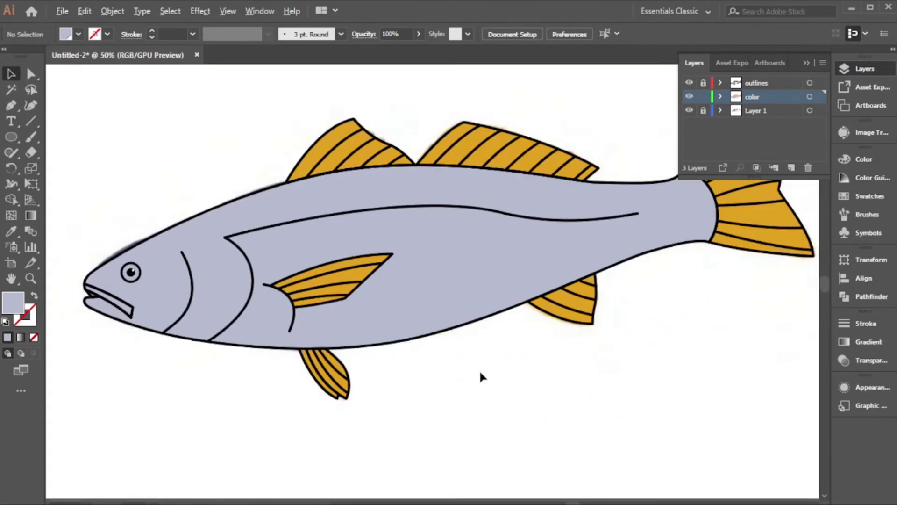
- Add a new layer named shadows between the outlines and color layers
left_click(791, 168)
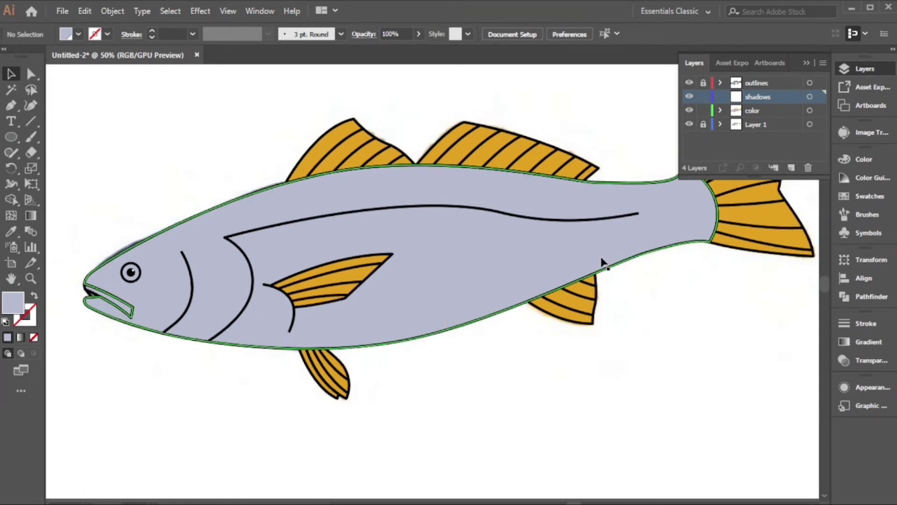
left_click_drag(496, 314, 584, 296)
scroll(429, 291, "right", 2)
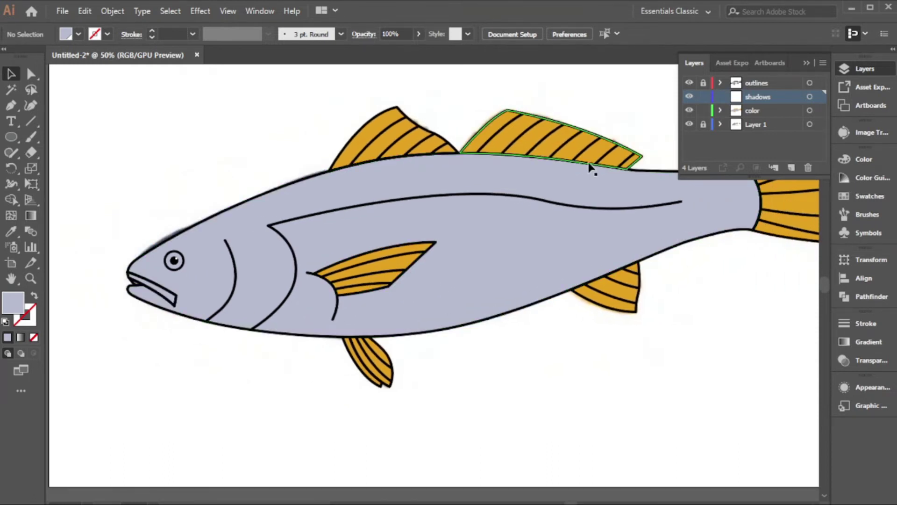
scroll(354, 351, "down", 1)
scroll(303, 306, "up", 2)
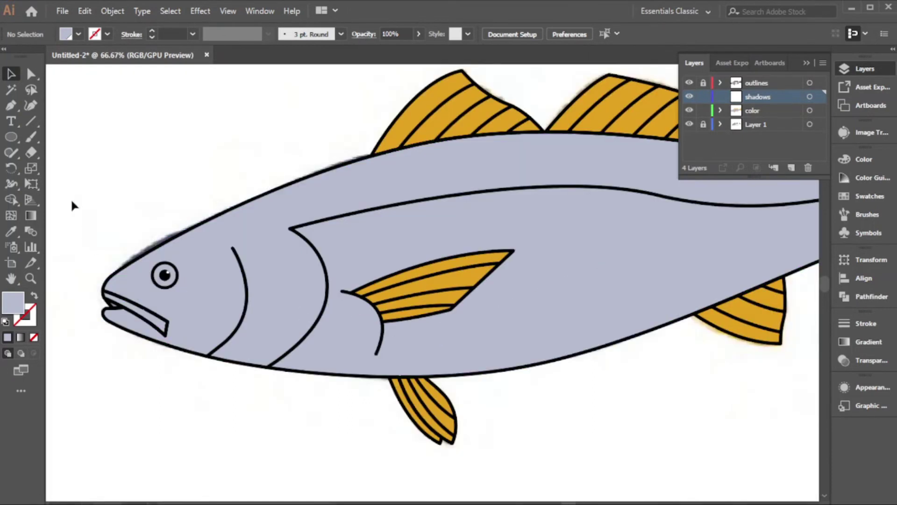
- With fill set to none, draw a curved Pen path from the upper lip, just below the back edge, to the tail base
left_click(11, 106)
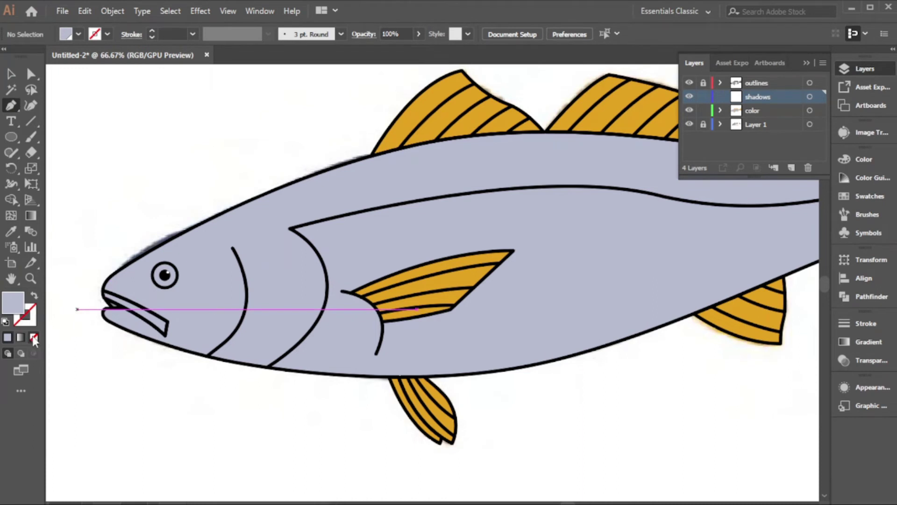
left_click(33, 337)
scroll(116, 304, "up", 1, "alt")
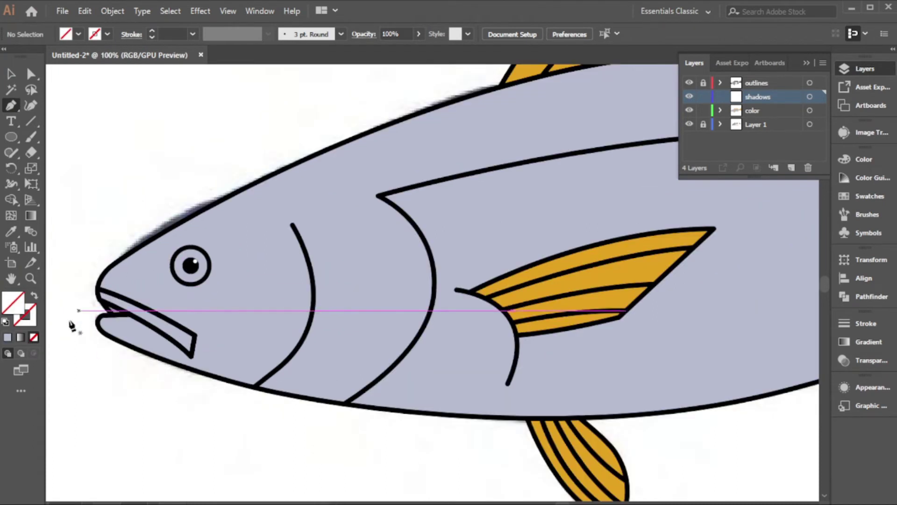
left_click(120, 298)
scroll(123, 297, "down", 2, "alt")
left_click_drag(291, 226, 372, 212)
left_click_drag(464, 225, 489, 228)
left_click_drag(573, 230, 587, 244)
scroll(589, 229, "up", 1, "alt")
left_click(585, 231)
- Trace the shadow path back along the upper body outline to the snout and close it at the upper lip
left_click_drag(482, 269, 471, 272)
scroll(461, 275, "up", 1, "alt")
left_click_drag(601, 295, 499, 281)
left_click_drag(311, 266, 219, 266)
left_click_drag(219, 266, 491, 266)
left_click_drag(250, 315, 120, 358)
left_click_drag(120, 358, 487, 220)
left_click_drag(380, 278, 358, 286)
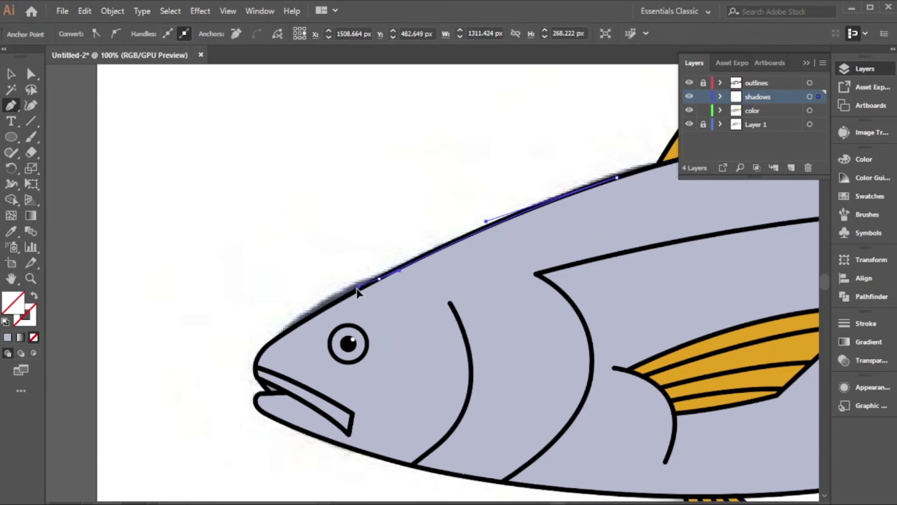
scroll(288, 322, "up", 2, "alt")
scroll(288, 322, "down", 2)
left_click_drag(249, 265, 220, 291)
left_click(222, 306)
left_click(267, 321)
scroll(221, 330, "down", 4, "alt")
- Fill the closed back shadow shape with the black swatch
left_click(7, 337)
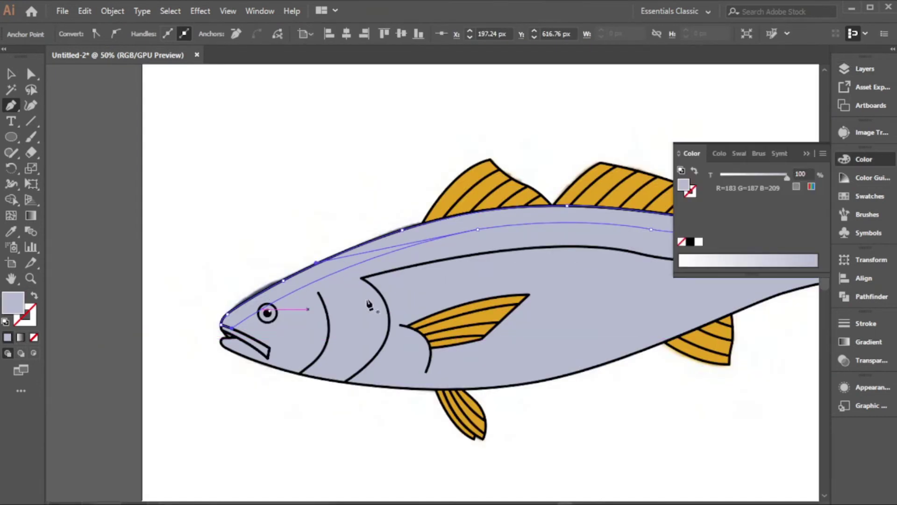
left_click(808, 152)
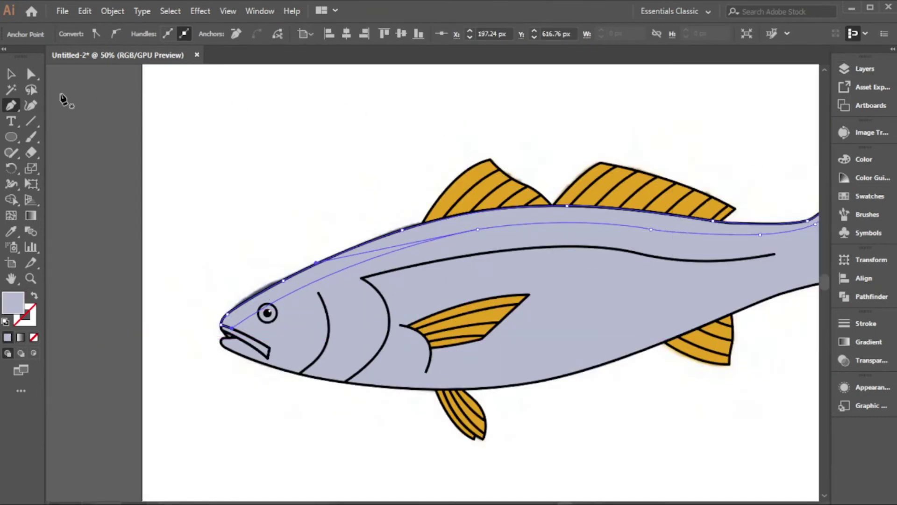
left_click(10, 79)
left_click(316, 205)
left_click(321, 252)
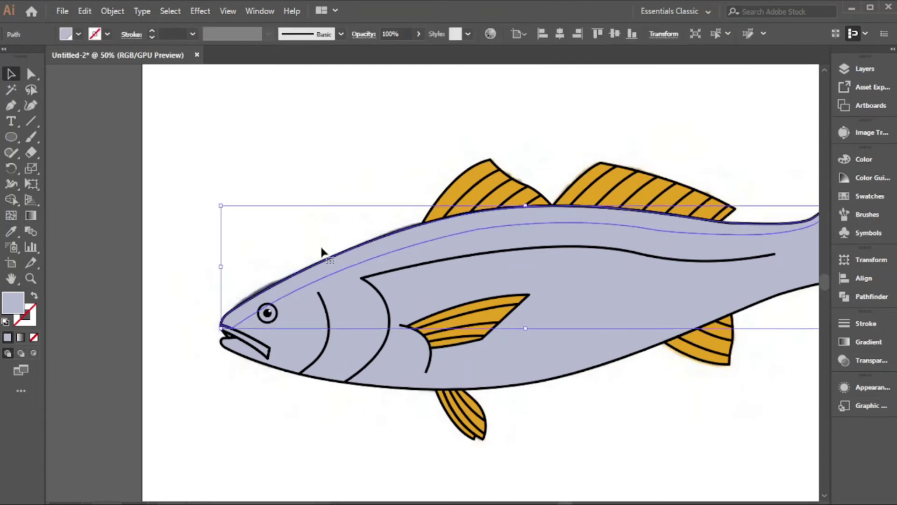
left_click(78, 34)
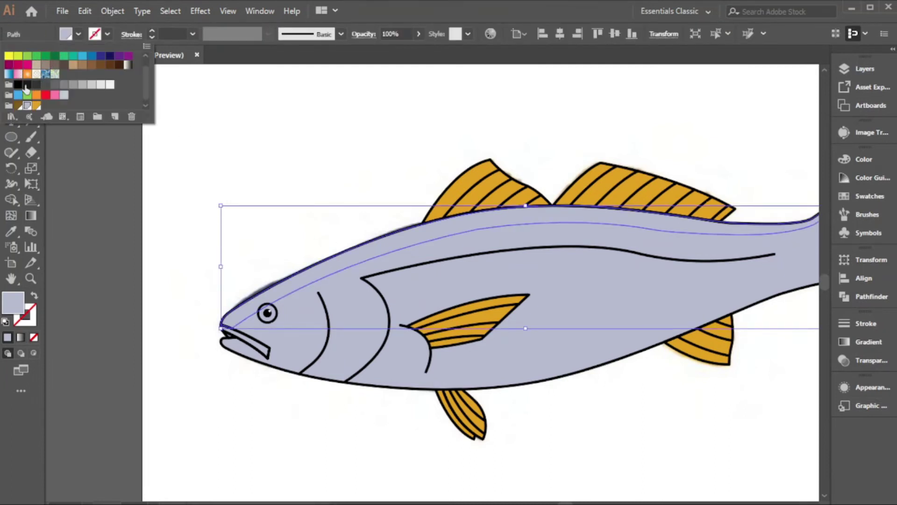
scroll(44, 99, "up", 1)
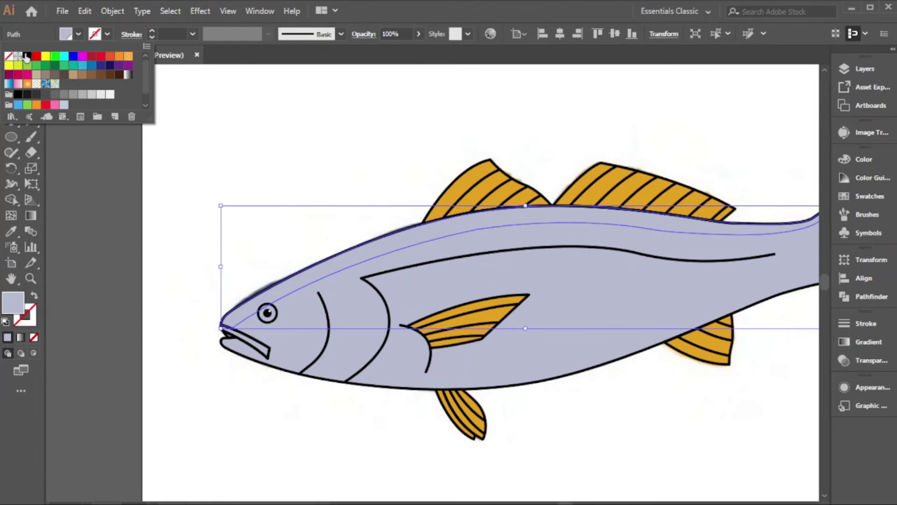
left_click(27, 56)
left_click(79, 34)
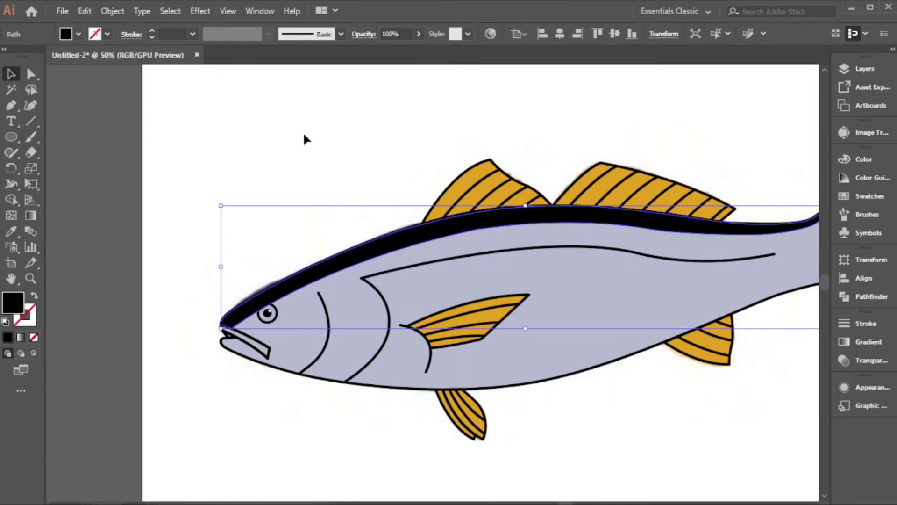
- Set the back shadow's opacity to 20% and deselect it
scroll(368, 235, "down", 1)
scroll(358, 208, "up", 1)
key("ctrl+plus")
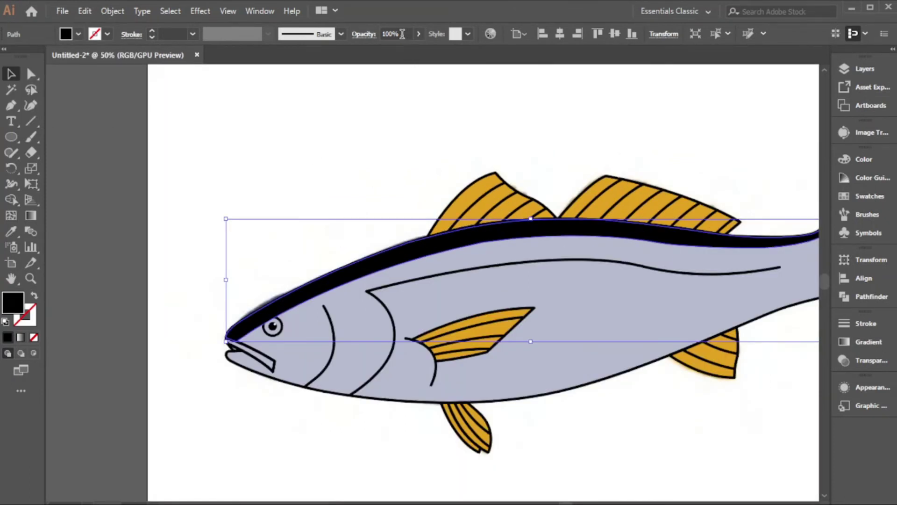
left_click(402, 34)
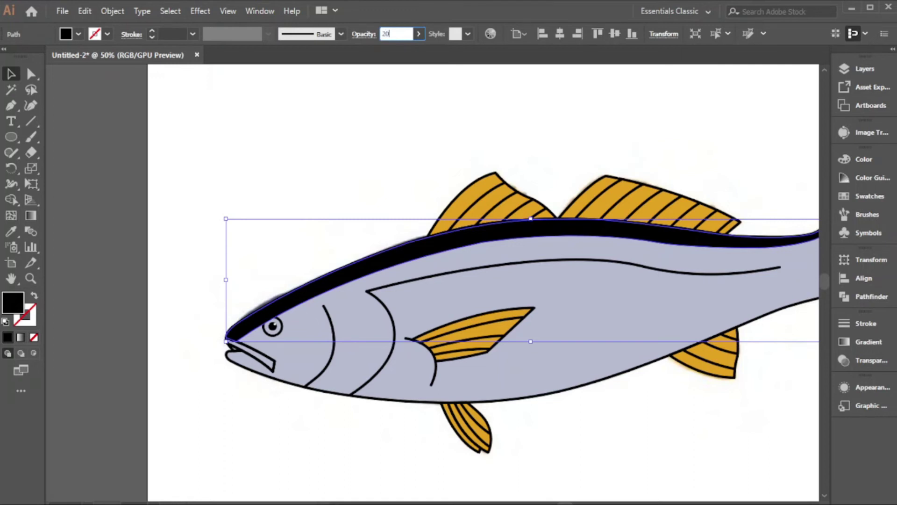
type("20")
key("Return")
left_click(387, 105)
key("ctrl+minus")
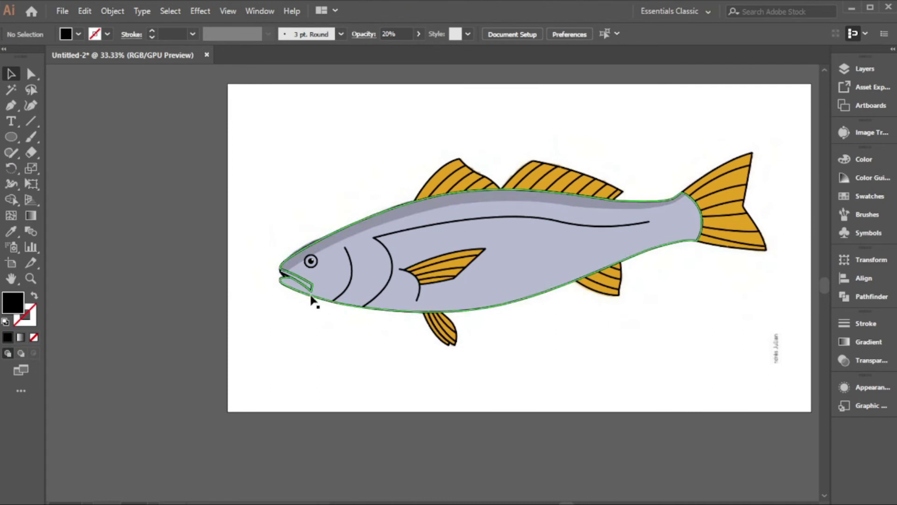
- With fill set to none, draw a curved Pen path from the lower lip across the lower body to the tail base
left_click_drag(488, 328, 447, 338)
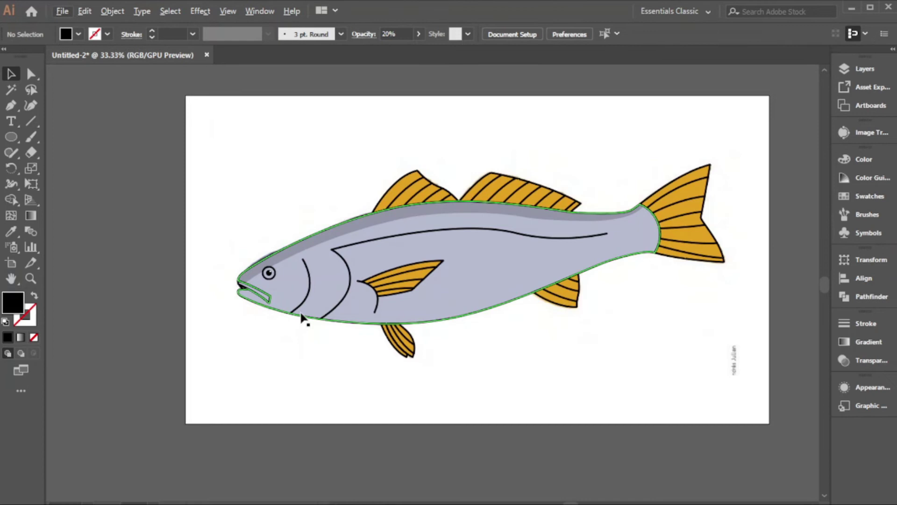
left_click(10, 110)
scroll(256, 288, "up", 2)
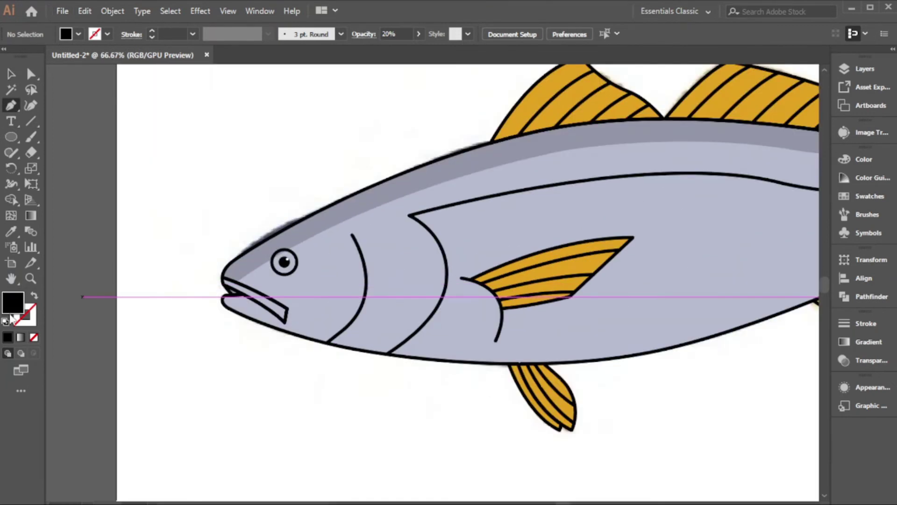
left_click(33, 338)
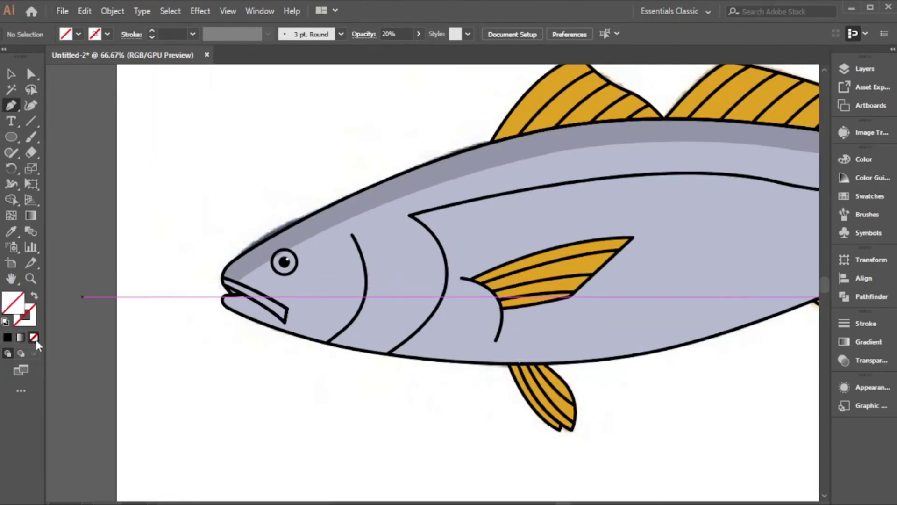
scroll(237, 297, "up", 1)
left_click(242, 295)
scroll(242, 295, "down", 3)
left_click_drag(432, 285, 555, 266)
left_click(653, 228)
- Trace the path back along the belly outline to the lower jaw and close it at the lower lip
scroll(654, 229, "up", 4)
left_click_drag(641, 340, 597, 397)
left_click(641, 341)
left_click_drag(564, 344, 556, 213)
left_click_drag(372, 280, 679, 226)
left_click_drag(266, 371, 611, 374)
left_click_drag(208, 388, 49, 388)
left_click_drag(49, 389, 432, 406)
left_click_drag(286, 346, 331, 354)
scroll(331, 354, "up", 1)
left_click_drag(234, 306, 217, 290)
left_click_drag(258, 283, 274, 283)
left_click(285, 285)
scroll(284, 285, "down", 4)
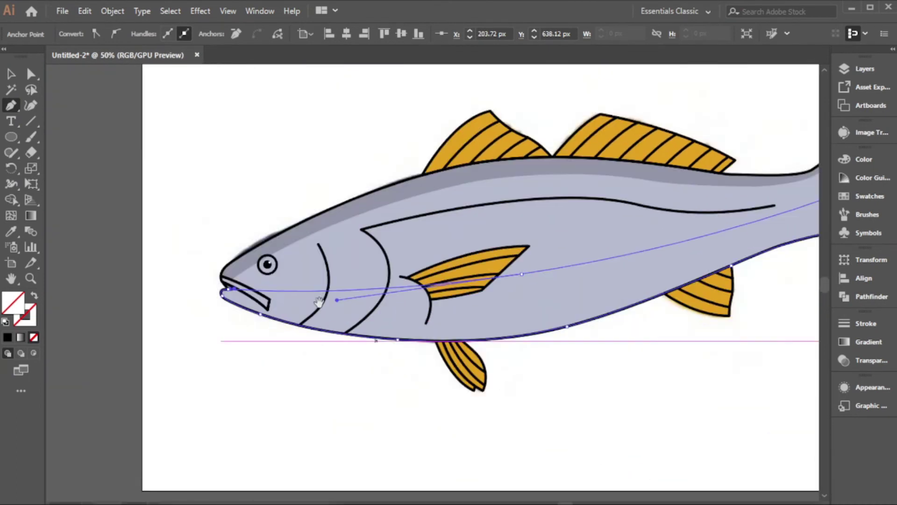
- Fill the closed lower body shape with pure white (#ffffff)
left_click(8, 337)
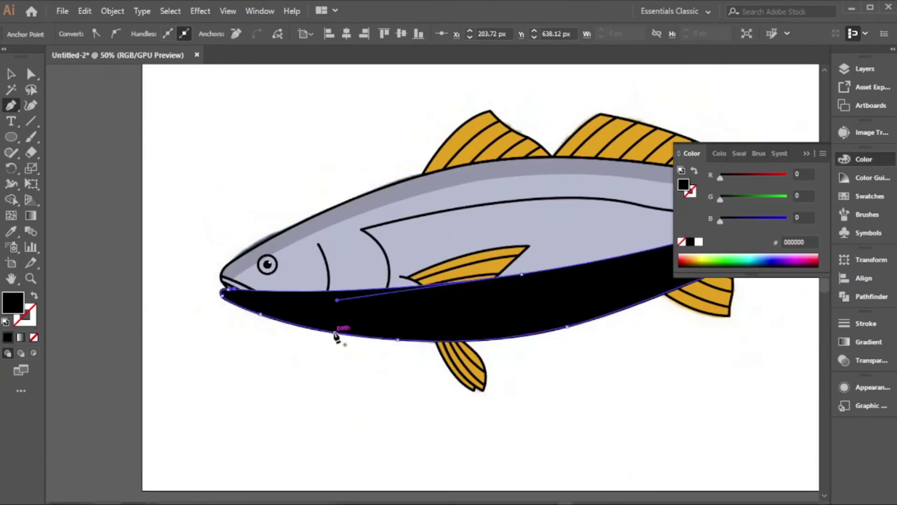
left_click(11, 74)
left_click(279, 270)
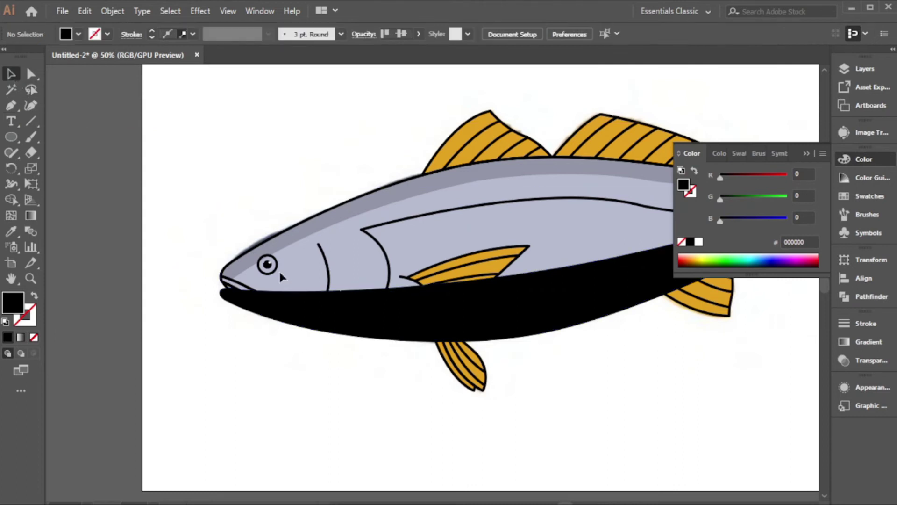
left_click(300, 304)
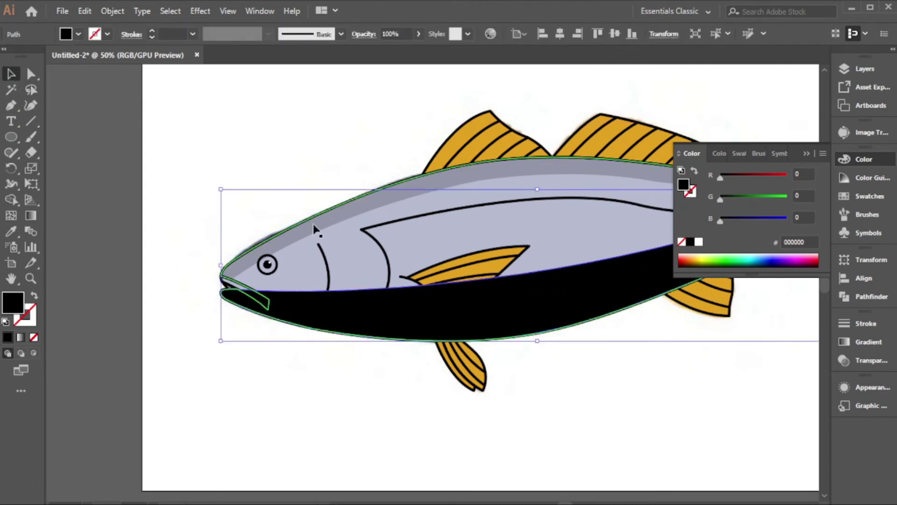
left_click(78, 34)
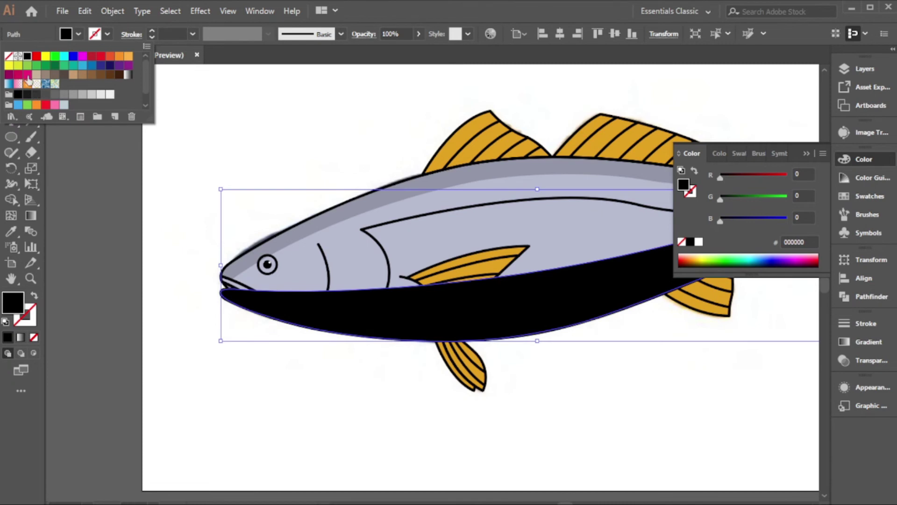
scroll(45, 103, "down", 1)
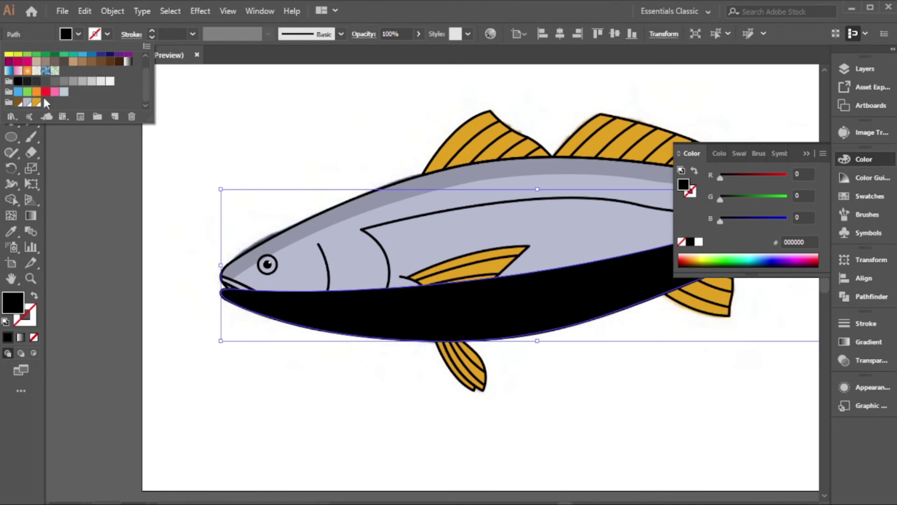
left_click(109, 82)
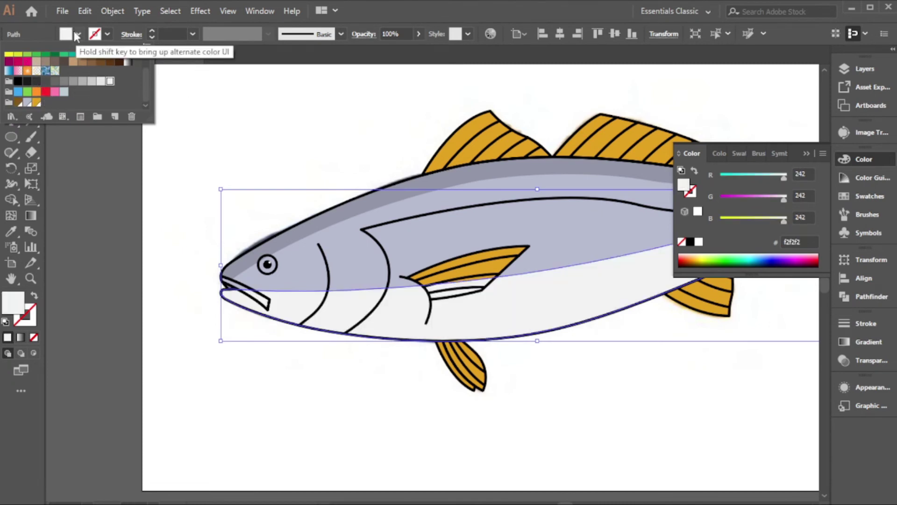
double_click(18, 305)
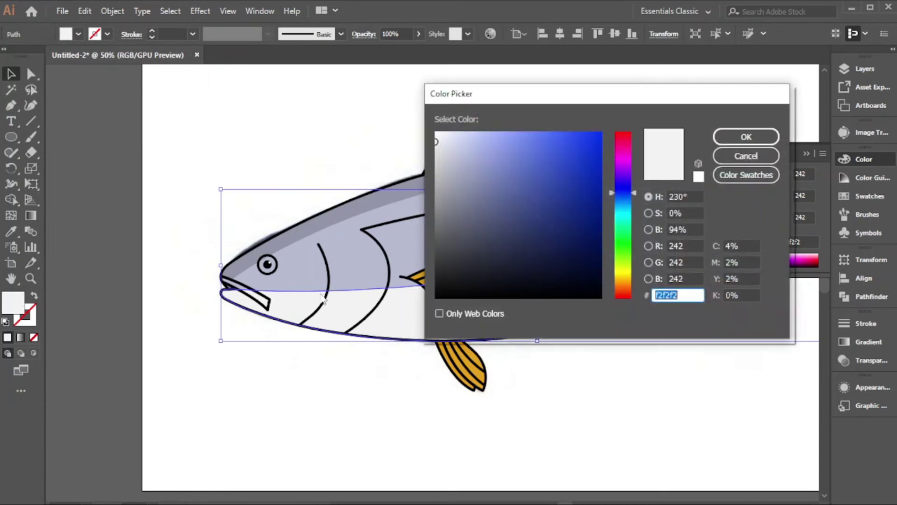
left_click_drag(436, 144, 434, 132)
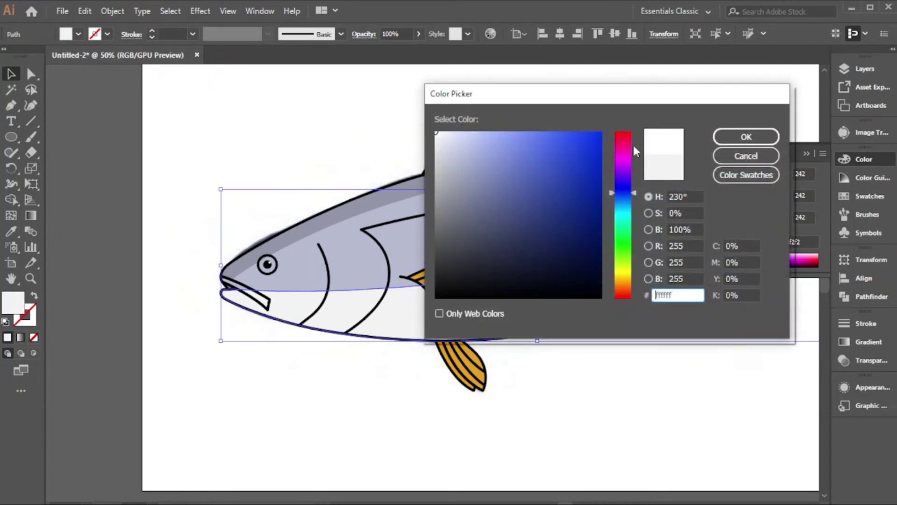
left_click(746, 136)
- Set the white belly highlight's opacity to 40% and deselect it
left_click_drag(492, 268, 359, 307)
left_click_drag(402, 35, 379, 35)
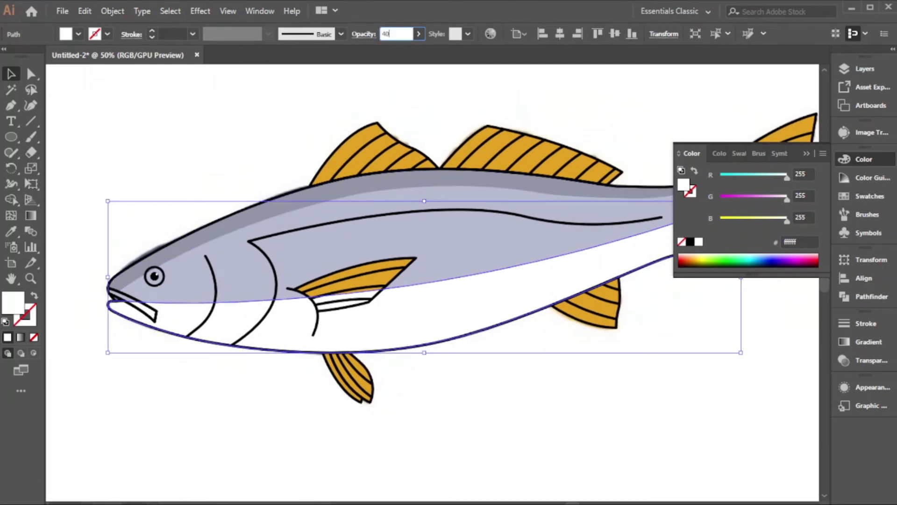
type("40")
key("Return")
key("ctrl+shift+a")
scroll(407, 184, "down", 2)
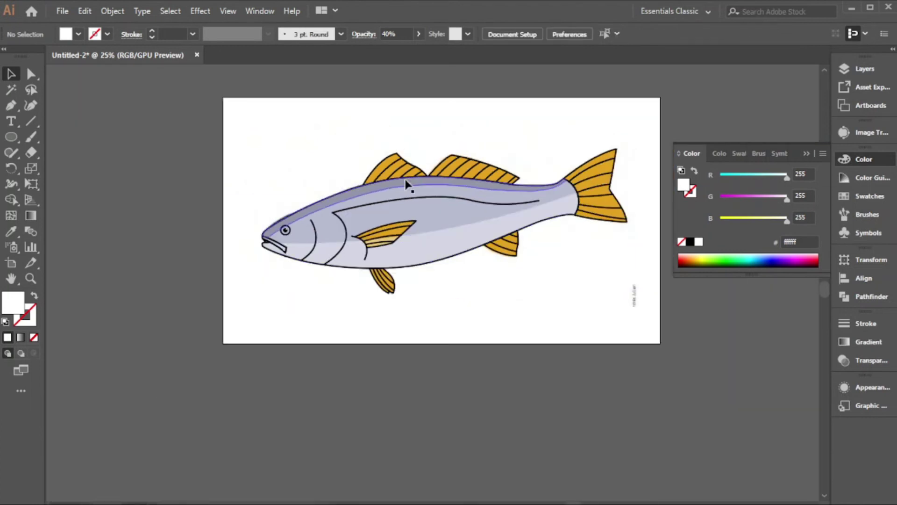
- With fill set to none, draw a closed Pen shadow path along the base and front edge of the first dorsal fin
scroll(406, 185, "up", 4)
left_click(11, 106)
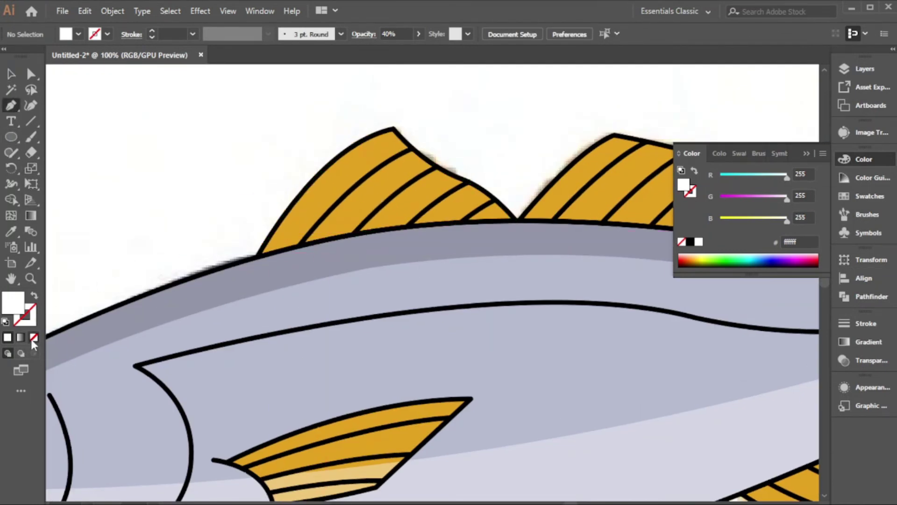
left_click(34, 337)
scroll(66, 336, "down", 3)
scroll(289, 280, "up", 5)
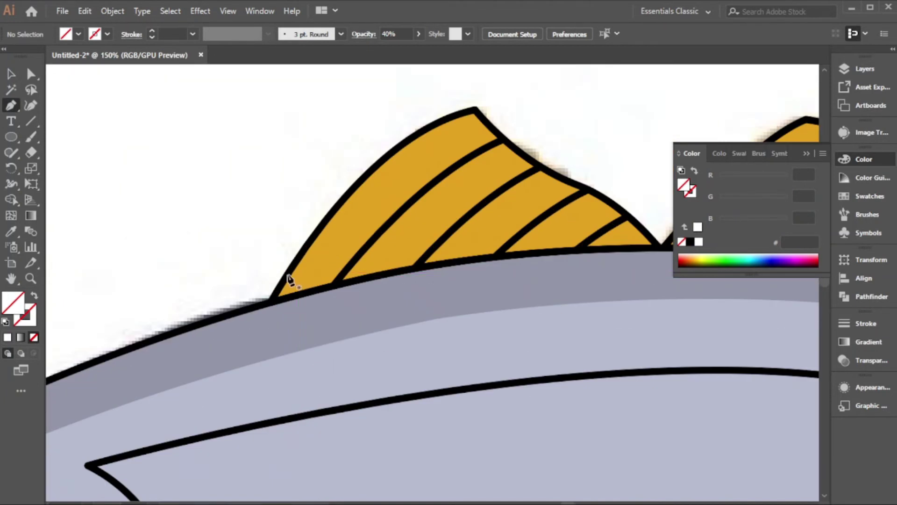
scroll(326, 237, "down", 2)
scroll(330, 230, "up", 2)
left_click(330, 229)
left_click_drag(354, 262, 380, 262)
left_click(650, 259)
left_click(263, 312)
left_click_drag(326, 225, 346, 205)
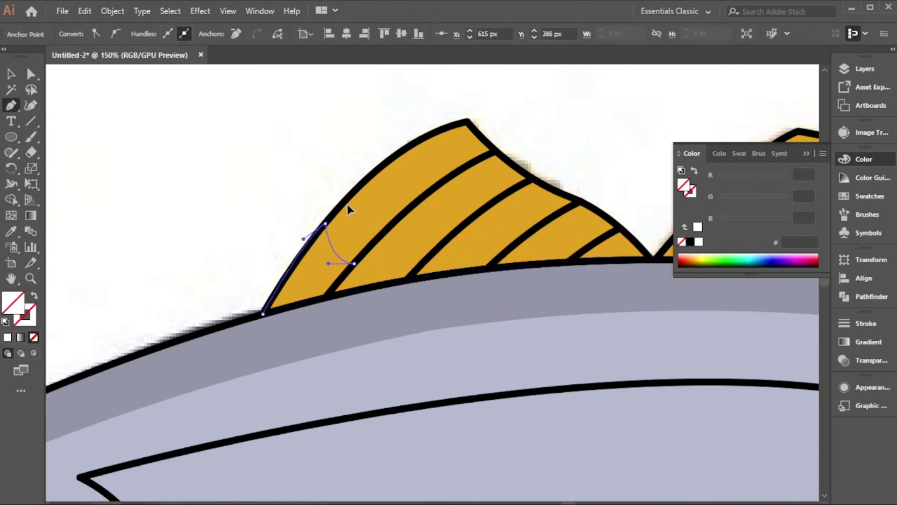
- Draw a closed Pen shadow path along the base and front edge of the second dorsal fin
scroll(71, 312, "down", 3)
scroll(277, 299, "up", 3)
left_click(308, 210)
left_click_drag(350, 245, 399, 244)
scroll(399, 244, "down", 2)
scroll(543, 273, "up", 2)
left_click_drag(551, 271, 621, 291)
left_click(551, 271)
left_click(575, 280)
left_click(564, 287)
scroll(564, 288, "down", 1)
left_click(294, 255)
scroll(294, 256, "up", 2)
left_click(410, 195)
- Draw a closed Pen shadow path where the anal fin meets the belly
scroll(461, 268, "down", 5)
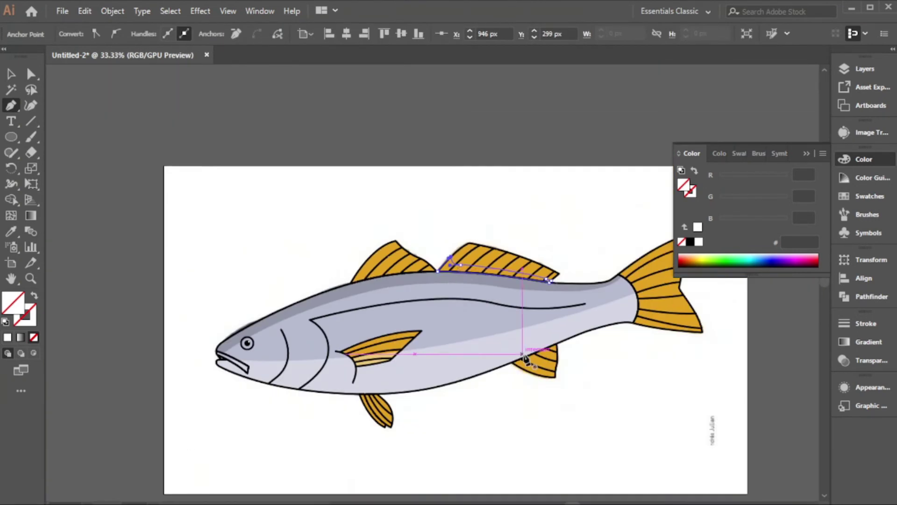
scroll(528, 358, "up", 5)
left_click(574, 323)
scroll(551, 328, "down", 1)
left_click_drag(461, 331, 460, 332)
left_click(567, 257)
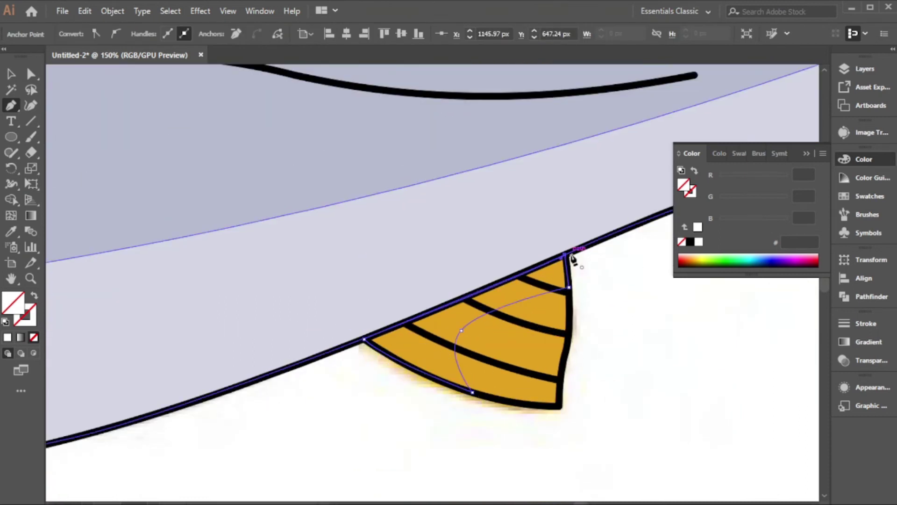
- Draw a closed Pen shadow path across the base of the pelvic fin
left_click(304, 321)
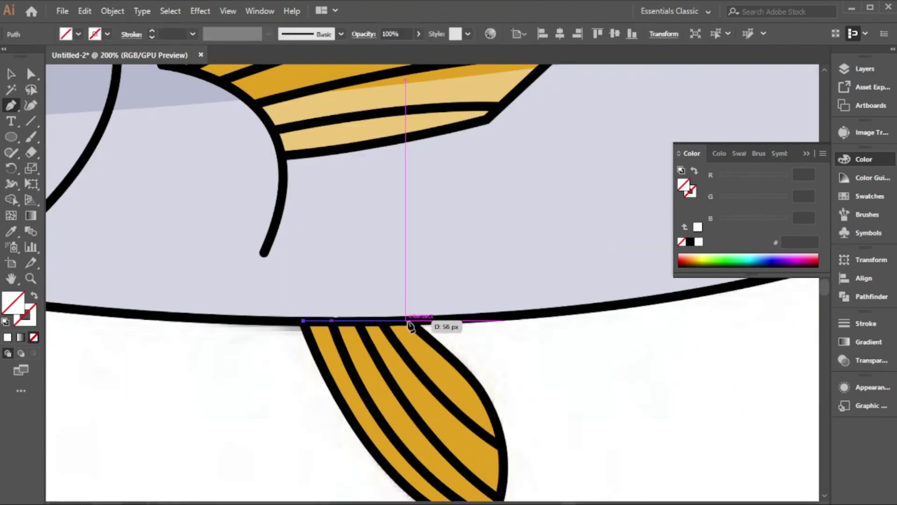
left_click(408, 321)
left_click(442, 349)
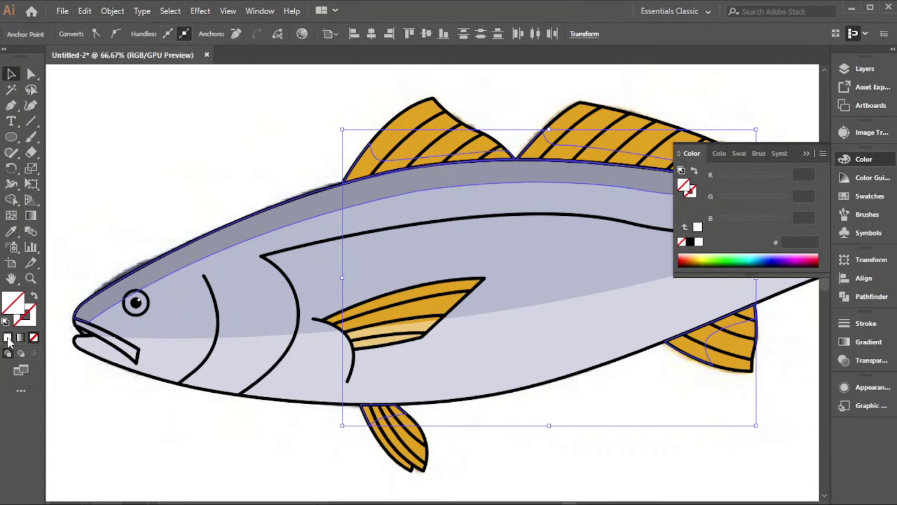
- Select the four fin shadow shapes and fill them with the black swatch
left_click(8, 338)
scroll(440, 327, "down", 1)
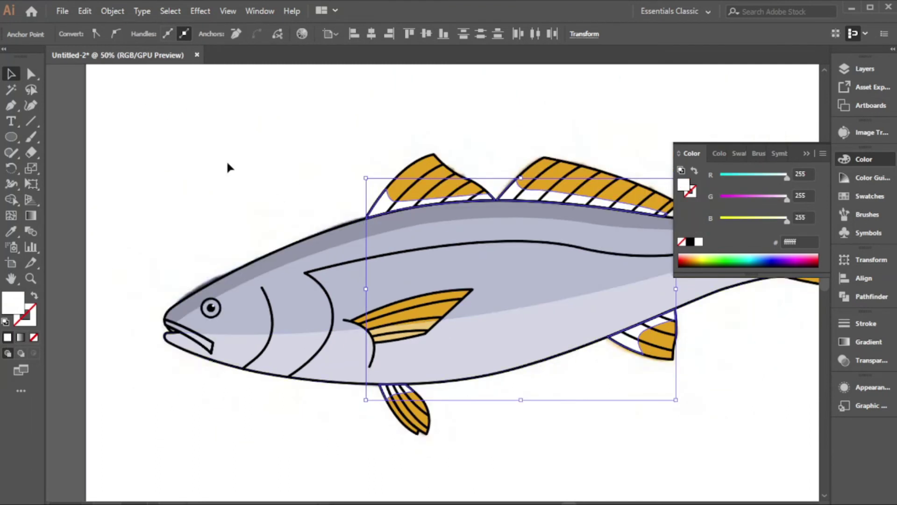
left_click(151, 149)
left_click_drag(368, 189, 521, 200)
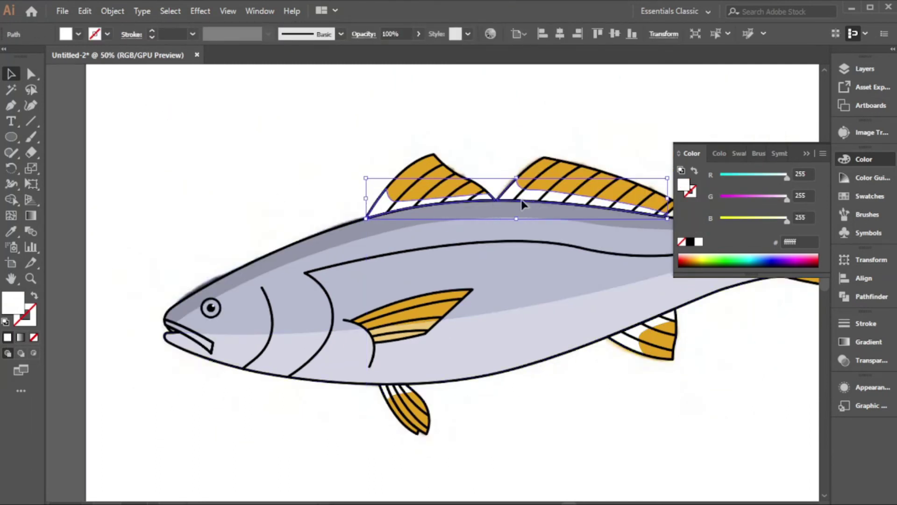
left_click(612, 341, "shift")
left_click(627, 340, "shift")
left_click(79, 34)
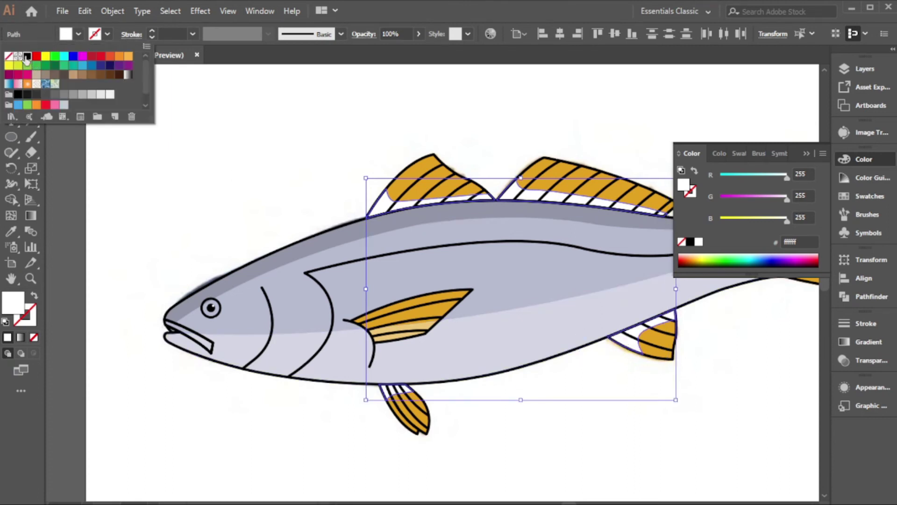
left_click(27, 57)
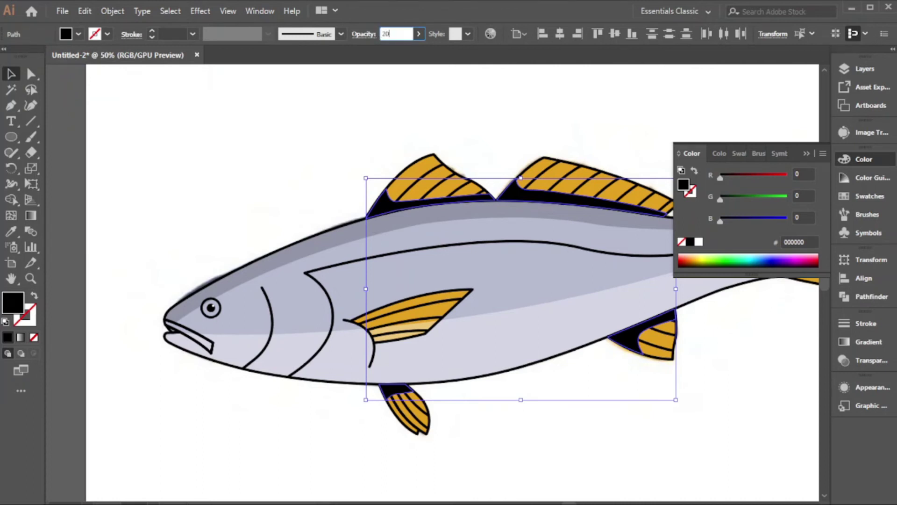
- Set the opacity of the four fin shadows to 20% and deselect them
key("Return")
scroll(356, 260, "down", 1)
left_click_drag(423, 278, 382, 288)
left_click(413, 356)
- Change the outer eye circle's fill to pale lavender #e4e7f4 and deselect it
scroll(237, 294, "up", 5)
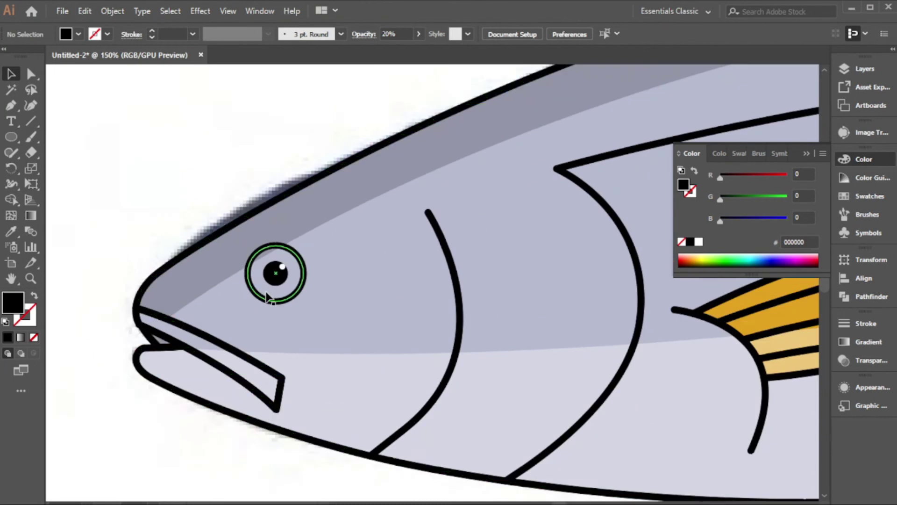
left_click(267, 296)
double_click(15, 306)
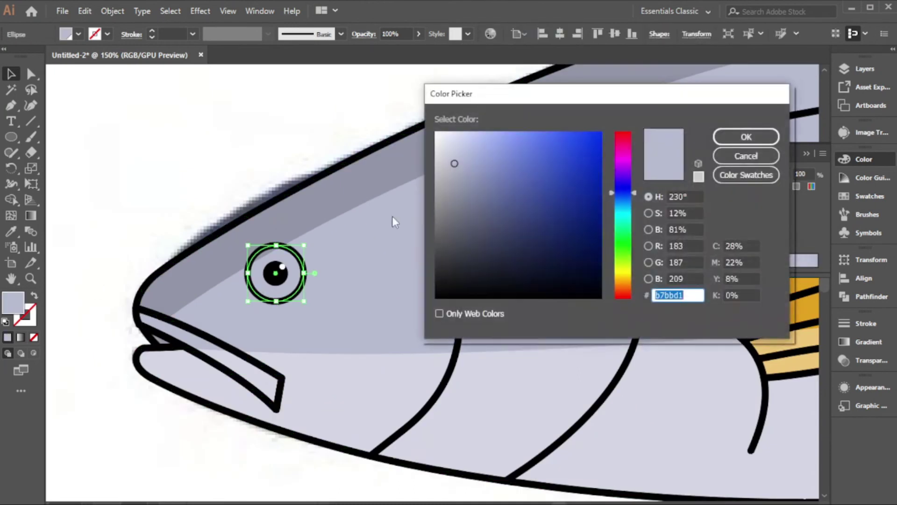
left_click_drag(455, 156, 455, 140)
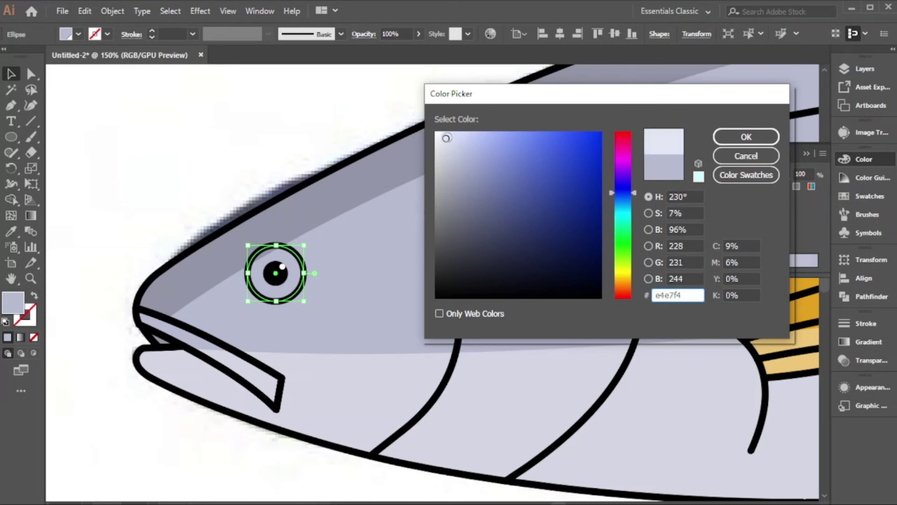
left_click(729, 137)
scroll(316, 280, "down", 1)
left_click(195, 408)
- Make the shadows layer active for shading the tail fin
scroll(207, 339, "down", 3)
scroll(642, 258, "up", 4)
left_click_drag(637, 262, 556, 275)
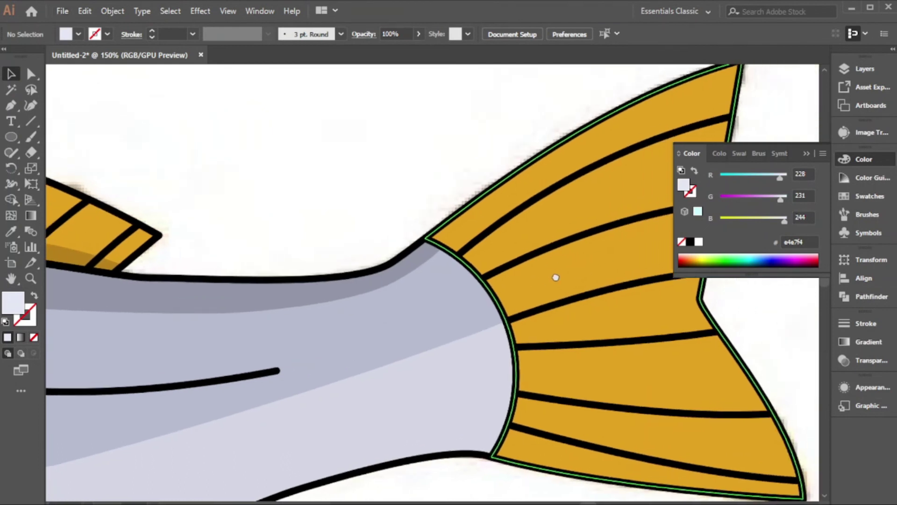
scroll(491, 211, "down", 1)
scroll(481, 225, "up", 1)
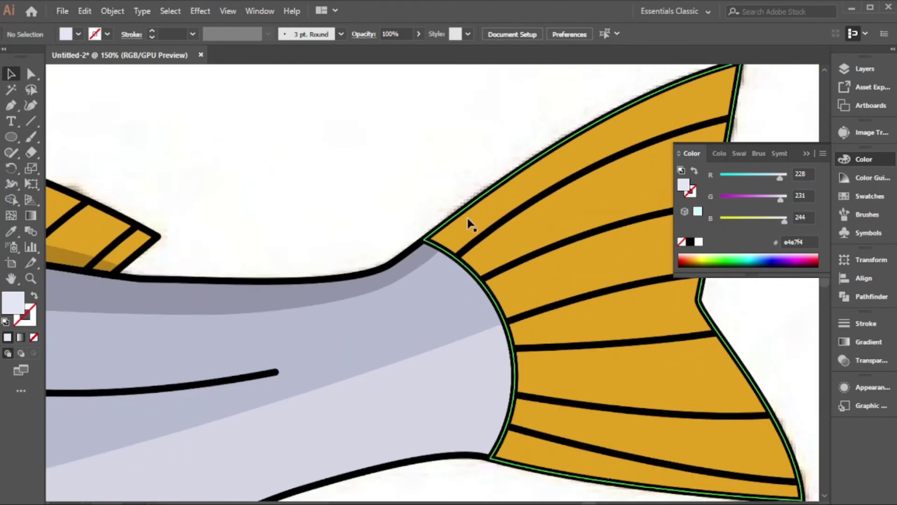
left_click(841, 70)
left_click(761, 99)
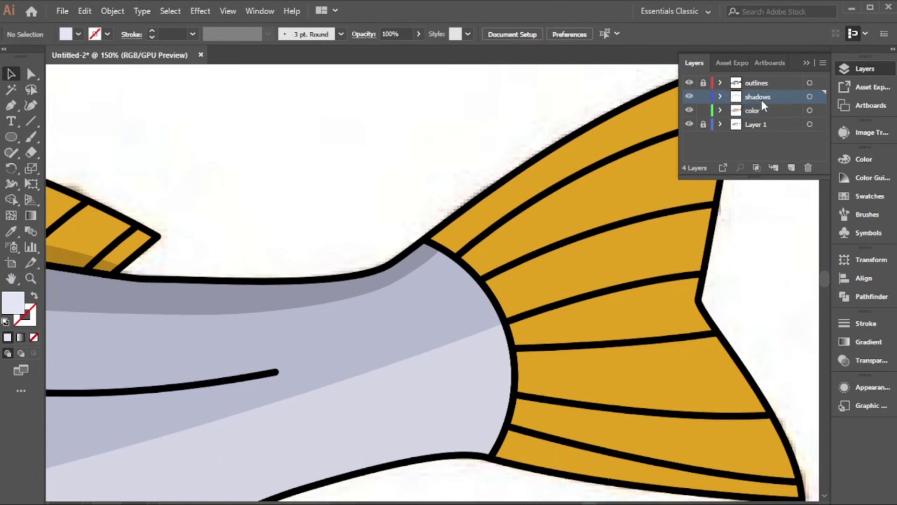
- With fill set to none, draw a Pen shadow path down across the tail fin and back along its curved base
left_click(34, 337)
scroll(530, 236, "up", 1)
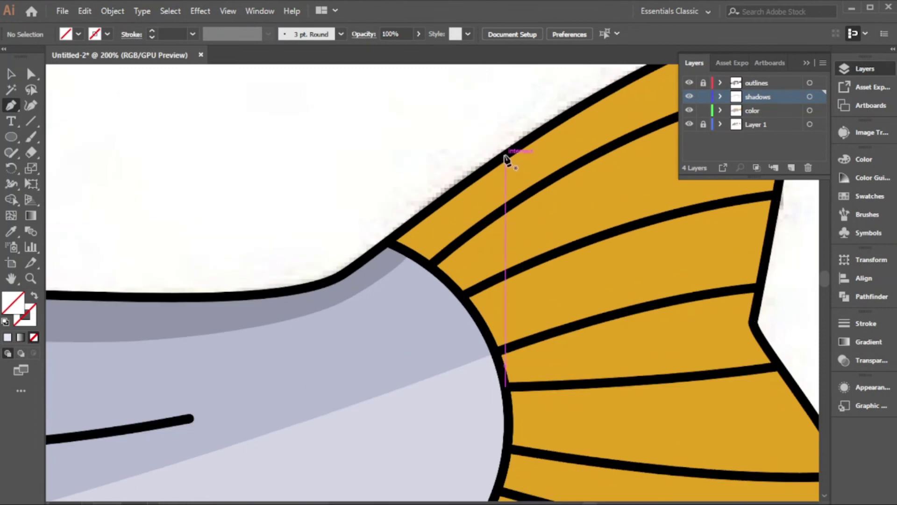
left_click(505, 156)
scroll(505, 157, "down", 1)
left_click_drag(520, 259, 534, 318)
left_click(556, 430)
scroll(531, 425, "up", 2)
left_click(444, 402)
scroll(443, 402, "down", 2)
left_click_drag(461, 275, 449, 217)
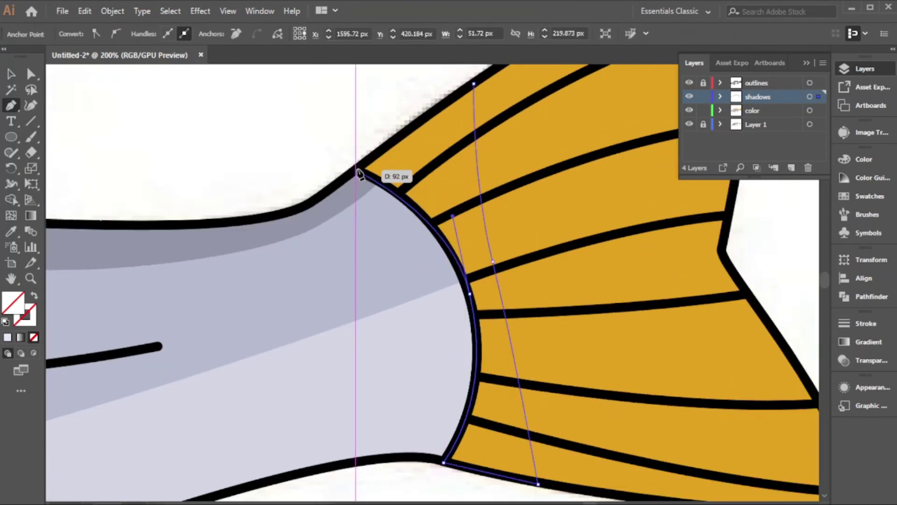
left_click(359, 174)
- Fill the tail fin shadow shape with the black swatch
scroll(115, 103, "down", 3)
left_click(7, 337)
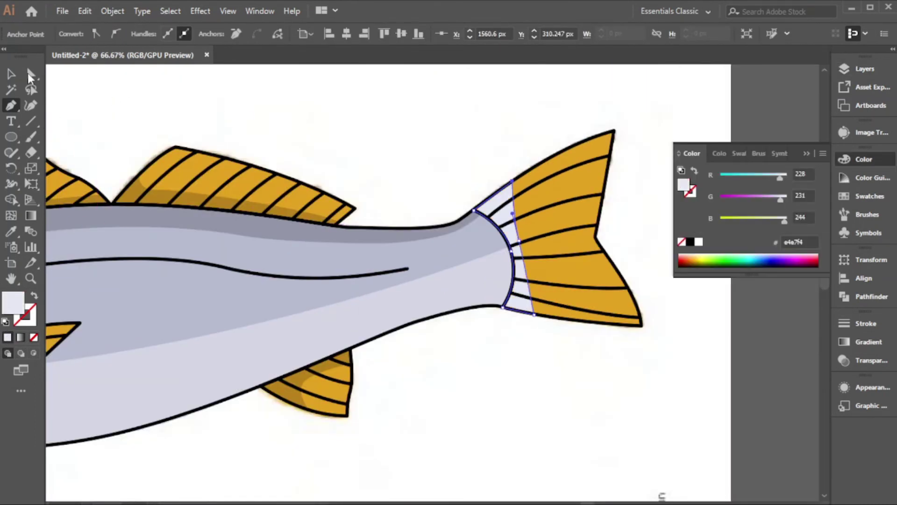
left_click(11, 74)
left_click(154, 80)
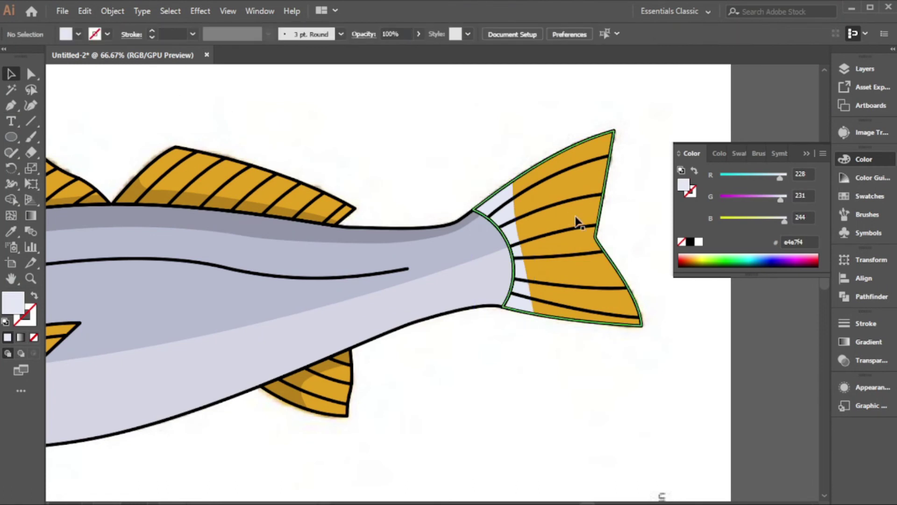
left_click(504, 217)
left_click(78, 34)
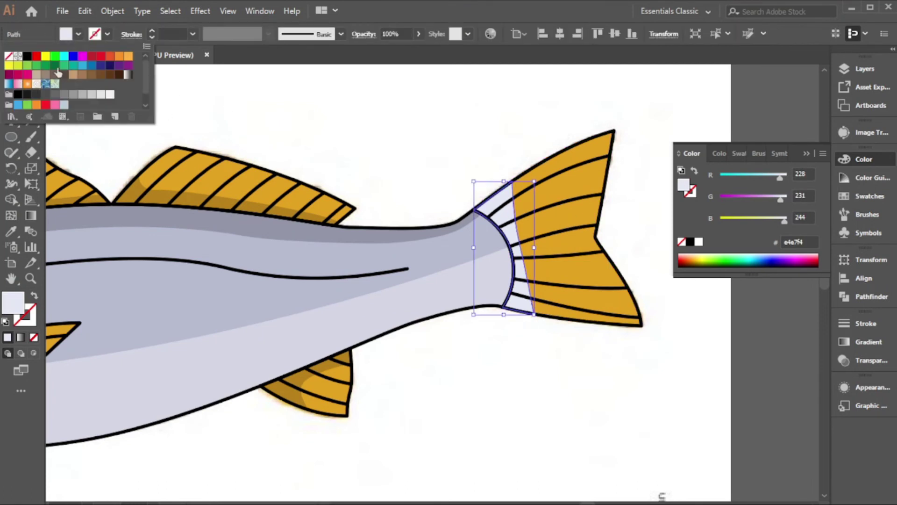
left_click(28, 56)
left_click(77, 39)
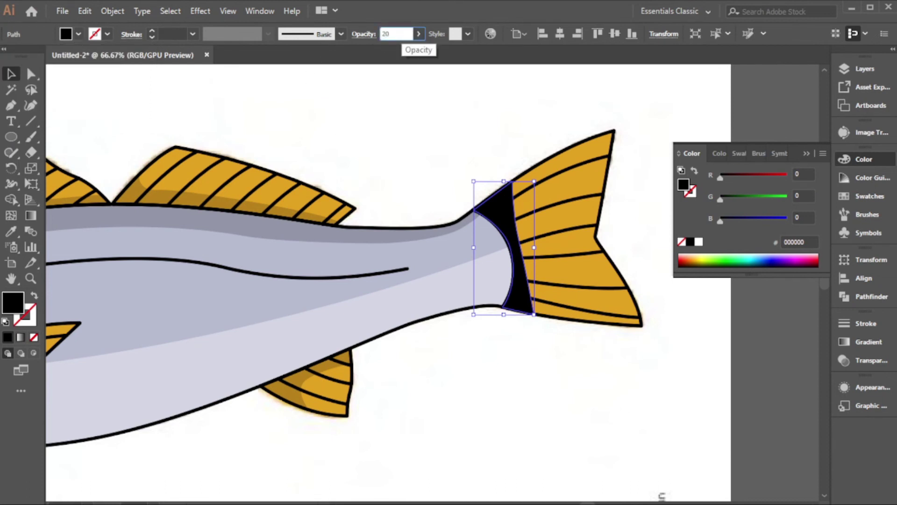
- Set the tail fin shadow's opacity to 20% and deselect it
key("Return")
scroll(559, 321, "down", 2)
left_click(546, 244)
- Bend the outer edge of the tail fin shadow outward toward the fin tips with the Curvature tool
scroll(548, 249, "up", 4)
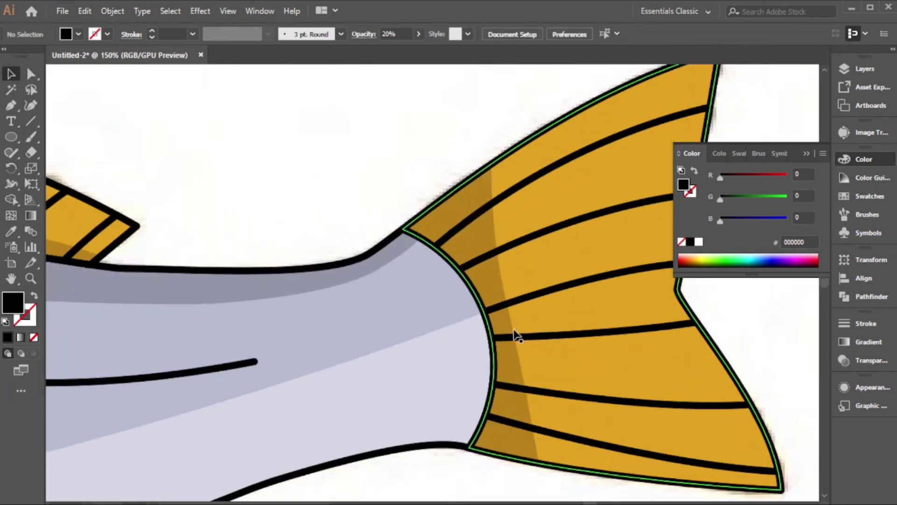
left_click(511, 334)
left_click(32, 106)
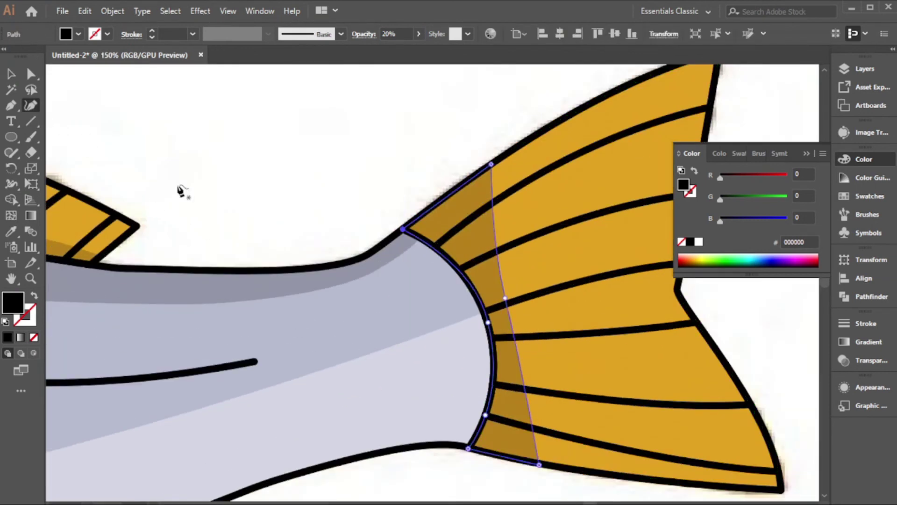
mouse_move(504, 299)
left_mouse_down()
mouse_move(536, 295)
mouse_move(553, 313)
left_mouse_up()
scroll(554, 313, "down", 3)
scroll(545, 322, "down", 1)
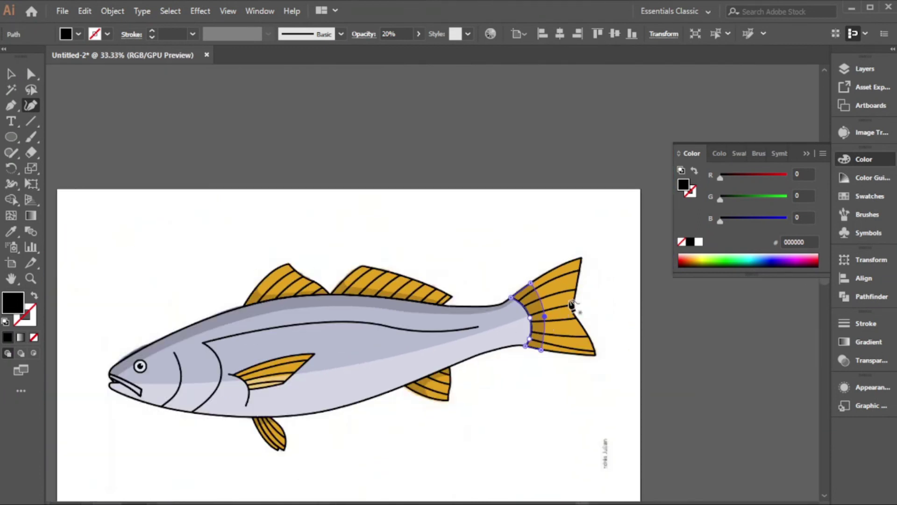
- Move the tail fin shadow's upper corner point along the fin's edge toward the body, and deselect the shape
scroll(566, 304, "up", 2)
left_click(31, 74)
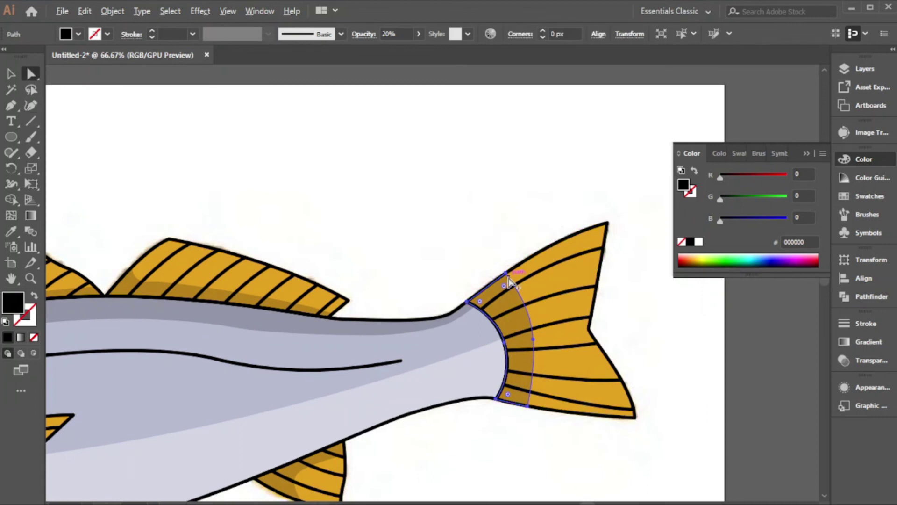
scroll(508, 279, "up", 2)
left_click_drag(504, 266, 476, 286)
scroll(476, 300, "down", 3)
left_click(611, 327)
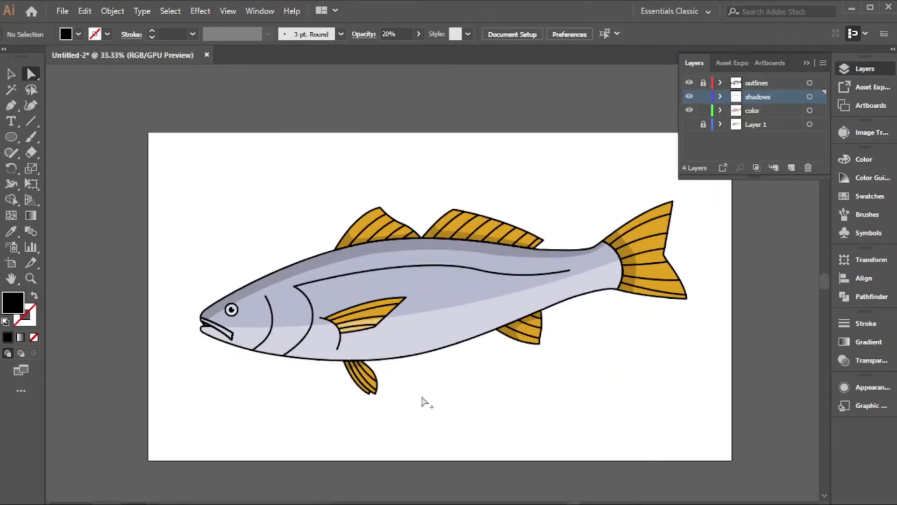
scroll(422, 398, "down", 2)
scroll(431, 356, "up", 2)
scroll(432, 359, "down", 1)
mouse_move(461, 385)
left_mouse_down()
mouse_move(440, 375)
mouse_move(449, 374)
left_mouse_up()
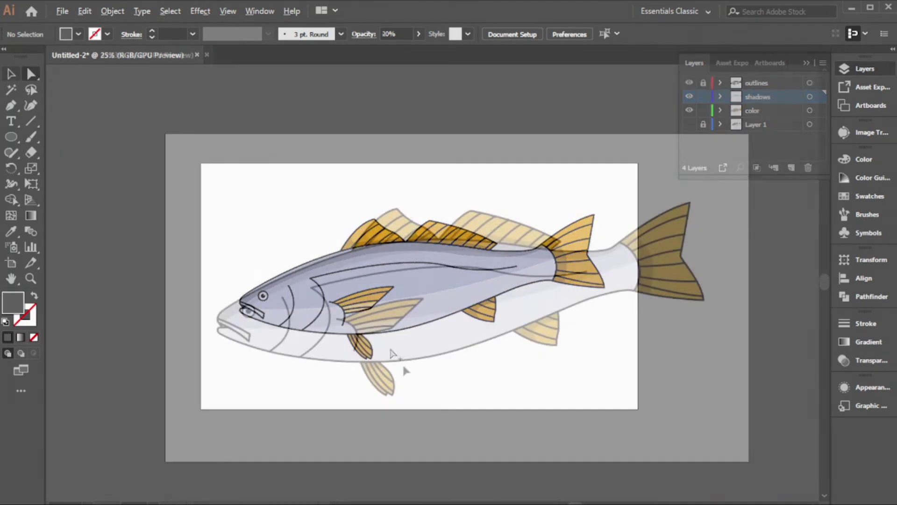
scroll(363, 332, "up", 6)
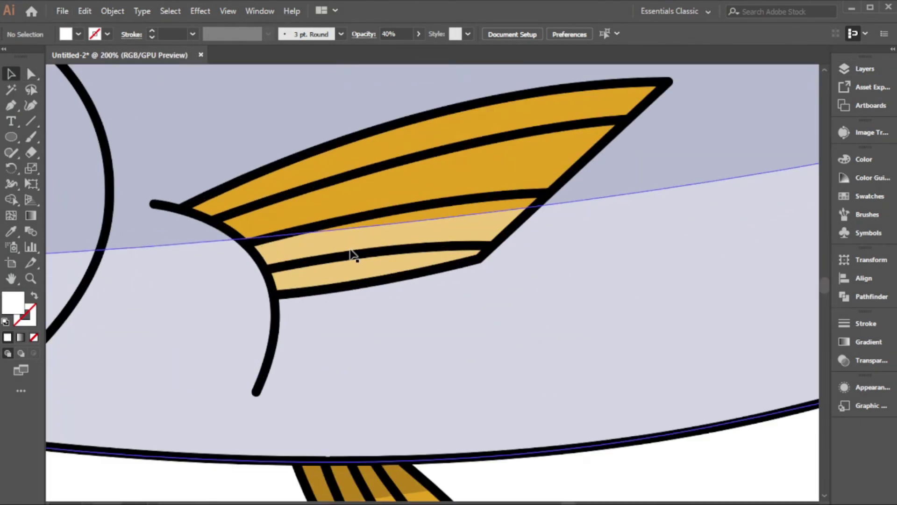
scroll(140, 217, "up", 1)
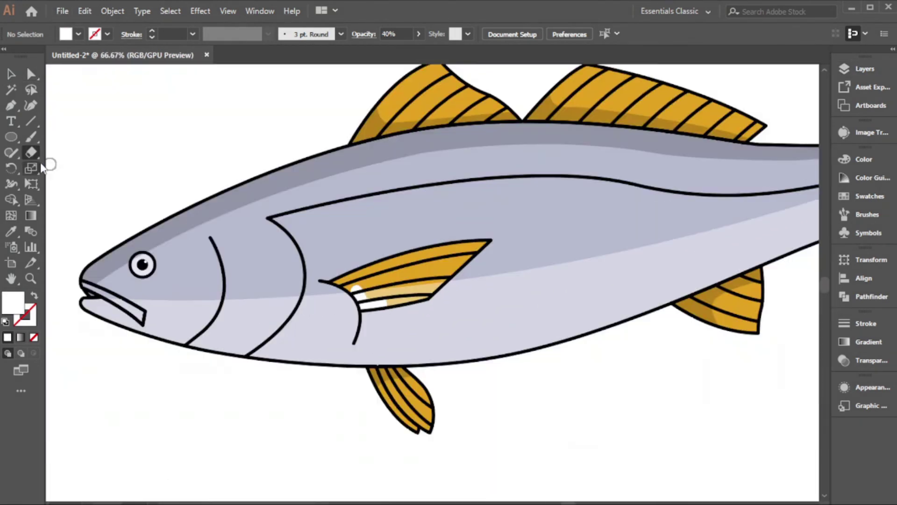
left_click(10, 75)
left_click(316, 311)
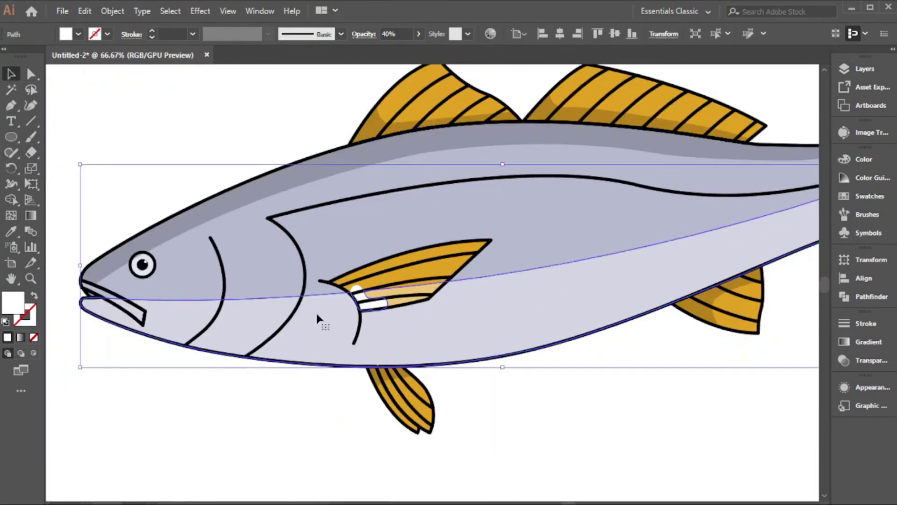
key("ctrl+shift+a")
- Select the white belly highlight, erase the part of it that overlaps the pectoral fin, and deselect it
left_click(296, 316)
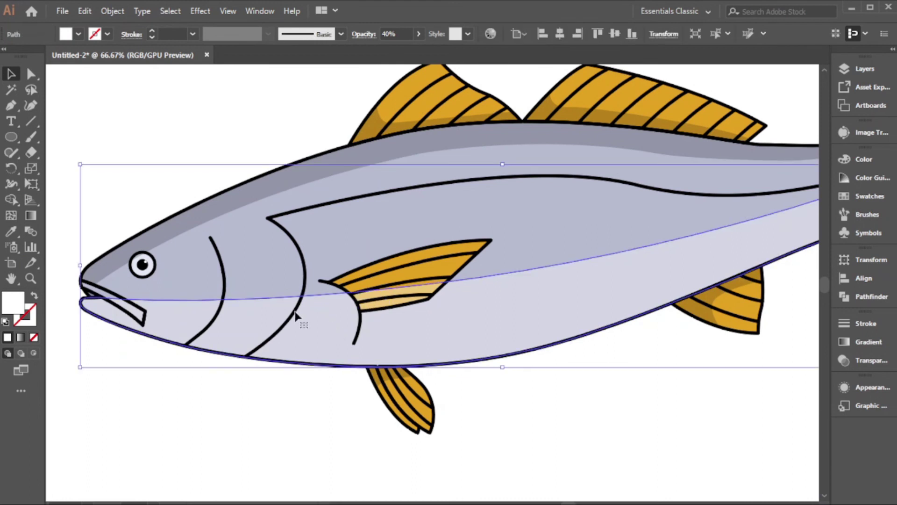
left_click(30, 153)
scroll(383, 290, "up", 5)
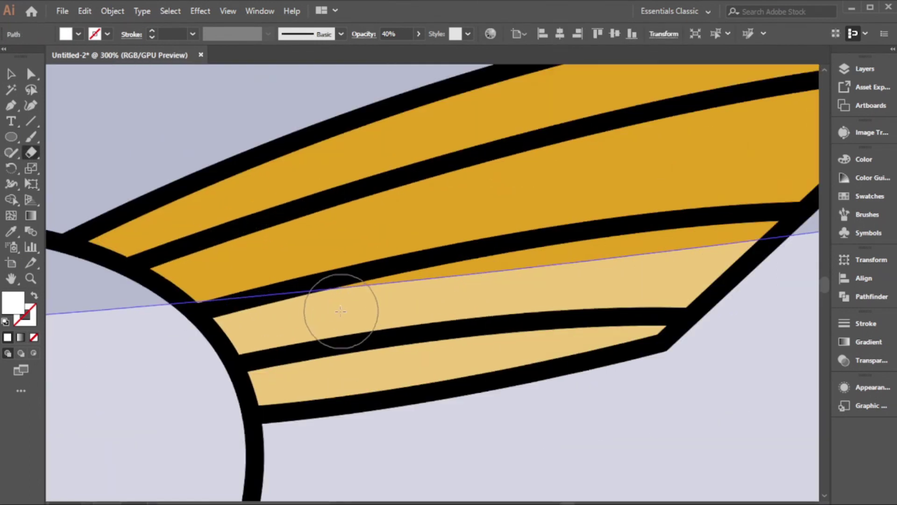
scroll(260, 290, "down", 2)
mouse_move(211, 272)
left_mouse_down()
mouse_move(240, 333)
mouse_move(329, 329)
mouse_move(474, 300)
mouse_move(543, 263)
mouse_move(577, 232)
mouse_move(279, 290)
mouse_move(246, 278)
left_mouse_up()
key("ctrl+1")
left_click(9, 77)
left_click(324, 416)
key("ctrl+minus")
key("ctrl+minus")
key("ctrl+minus")
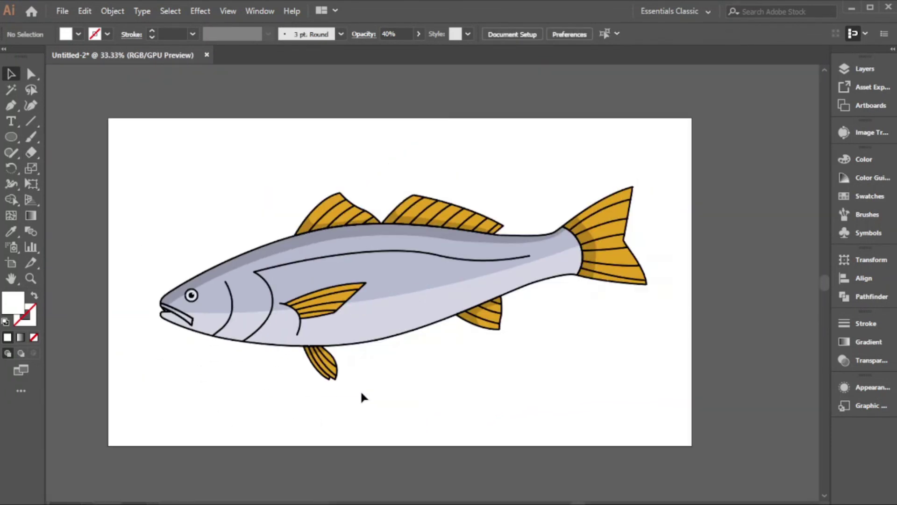